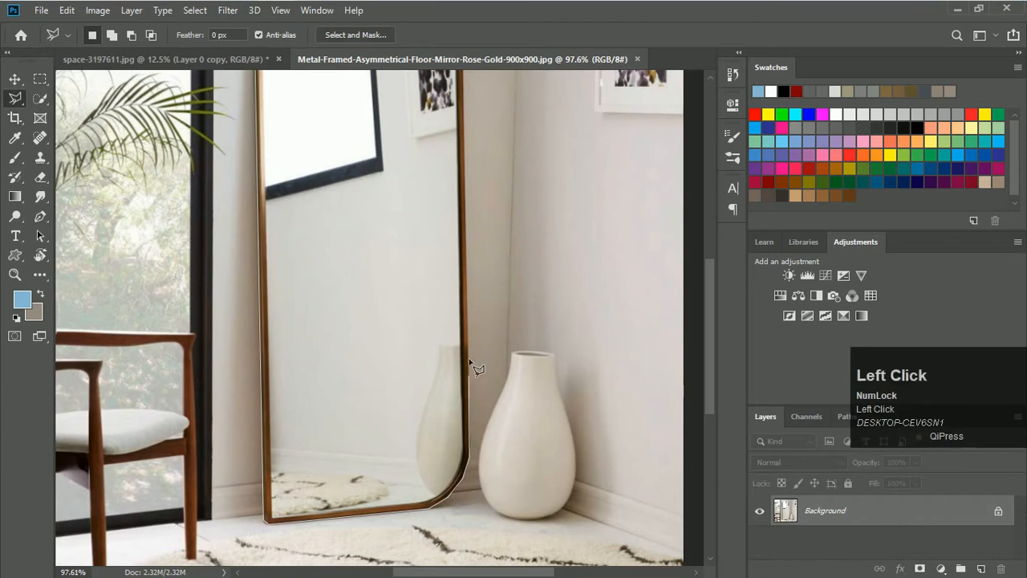
# Step: Complete the polygonal lasso selection around the floor mirror's frame and move the cut-out into the space-3197611.jpg document
pyautogui.click(305, 171)
pyautogui.click(276, 180)
pyautogui.doubleClick(262, 205)
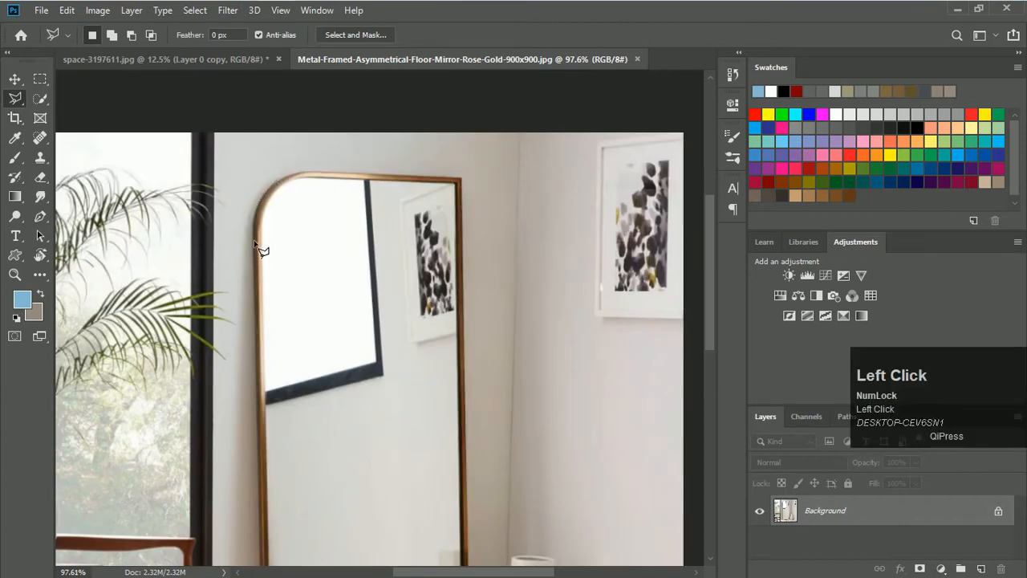
pyautogui.click(15, 78)
pyautogui.moveTo(354, 269); pyautogui.dragTo(403, 316)
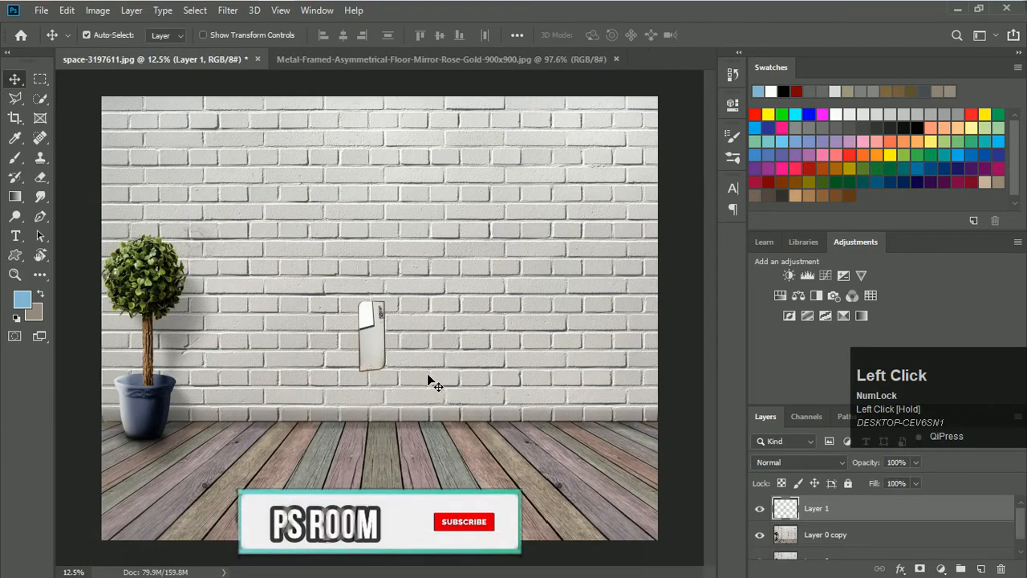
# Step: Scale the mirror up to 435.30% and position it against the brick wall just above the wooden floor
pyautogui.hotkey('ctrl', 't')
pyautogui.moveTo(392, 302); pyautogui.dragTo(580, 184)
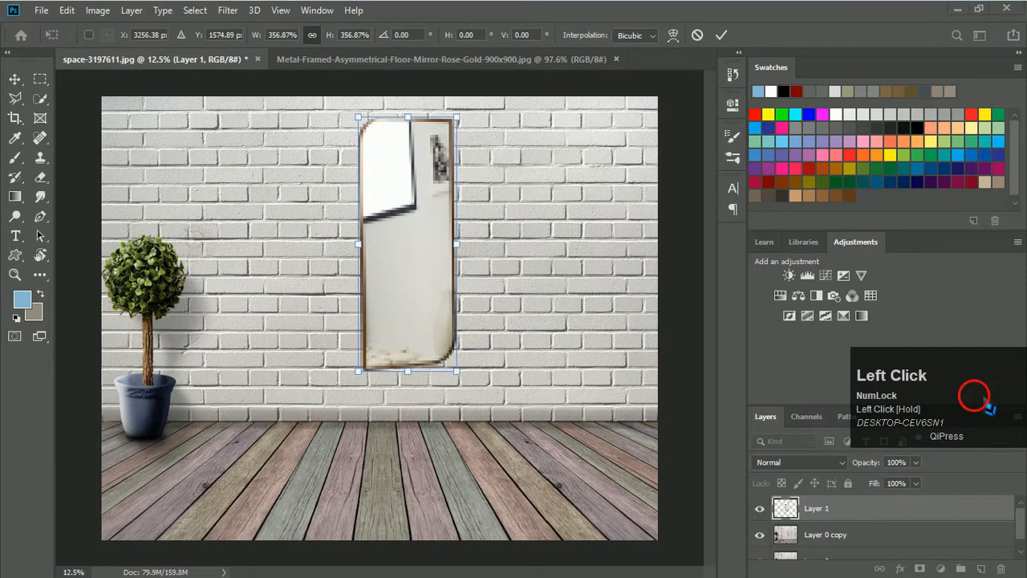
pyautogui.moveTo(973, 402); pyautogui.dragTo(961, 349)
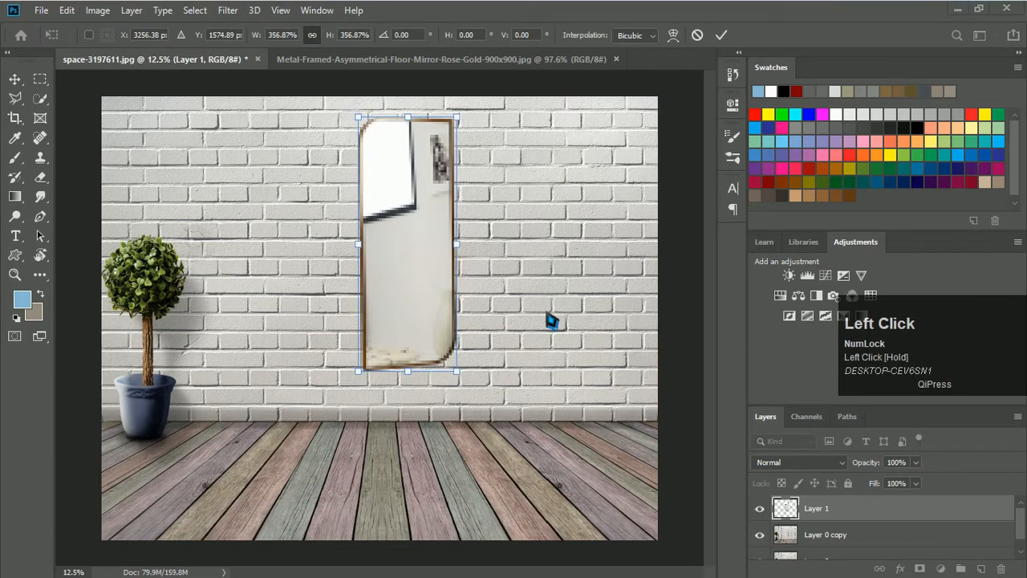
pyautogui.moveTo(460, 372); pyautogui.dragTo(478, 426)
pyautogui.moveTo(432, 386); pyautogui.dragTo(398, 367)
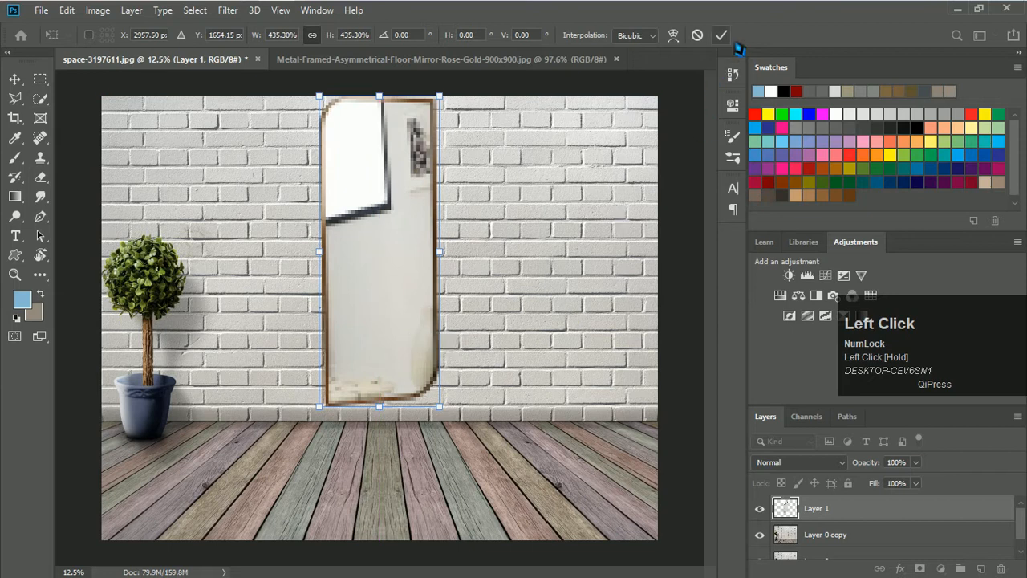
pyautogui.click(720, 34)
# Step: Rotate the mirror by 0.61° to straighten it on the wall
pyautogui.hotkey('ctrl', 't')
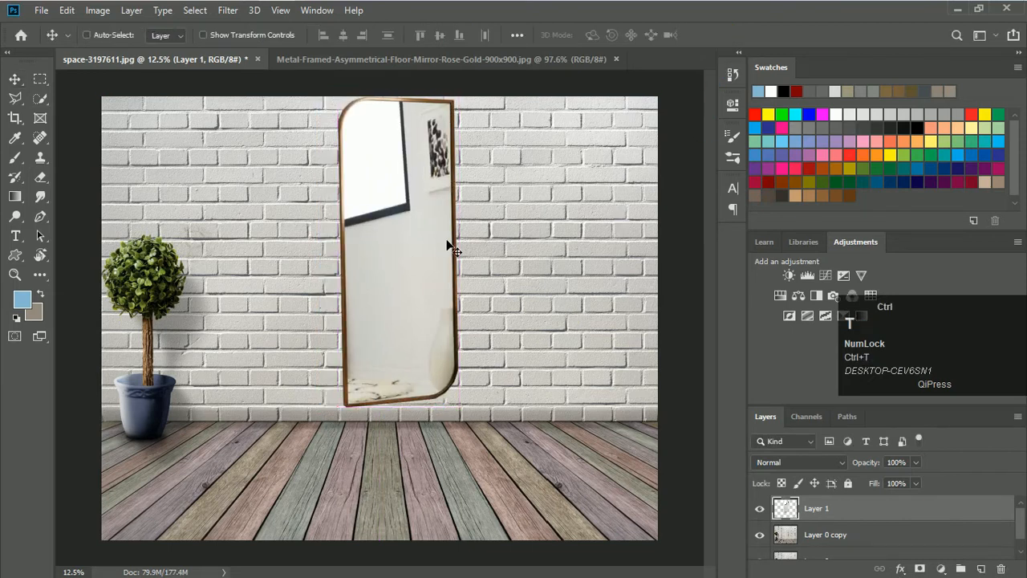
pyautogui.moveTo(528, 206); pyautogui.dragTo(532, 204)
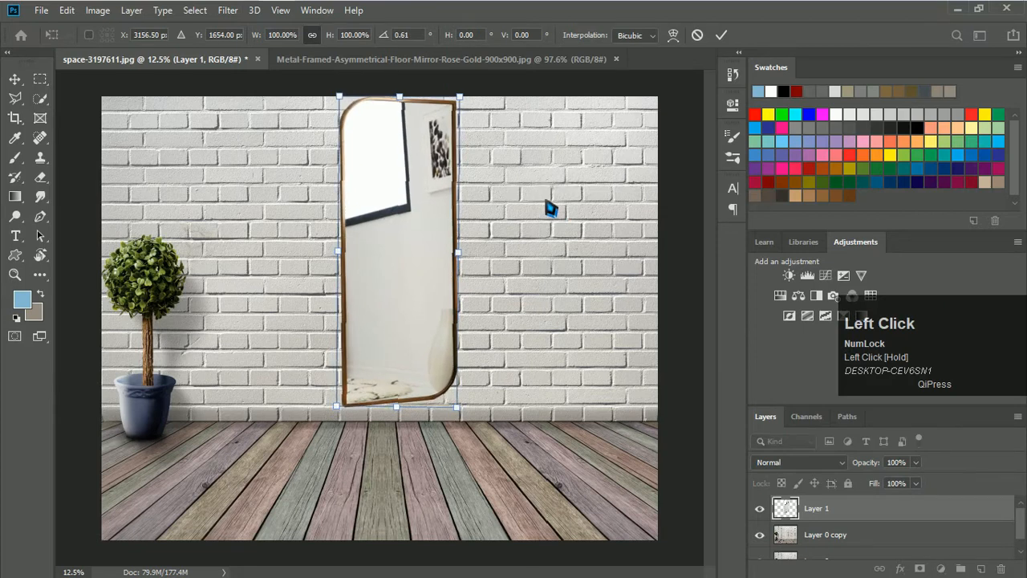
pyautogui.click(715, 40)
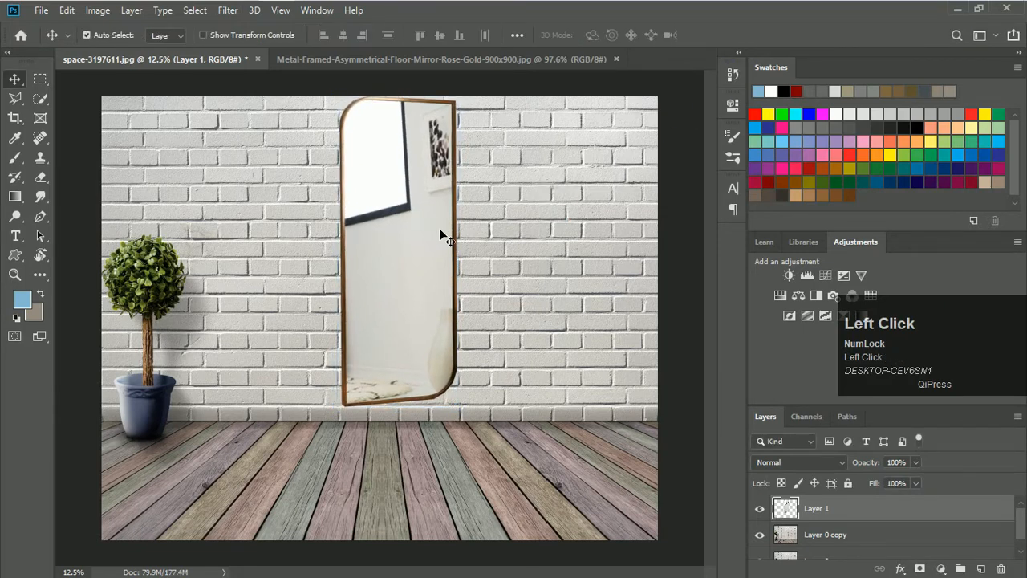
# Step: Select a rectangular section of the wooden floor at the middle of the image's lower edge
pyautogui.keyDown('alt'); pyautogui.scroll(2, 439, 234); pyautogui.keyUp('alt')
pyautogui.keyDown('alt'); pyautogui.scroll(-2, 439, 235); pyautogui.keyUp('alt')
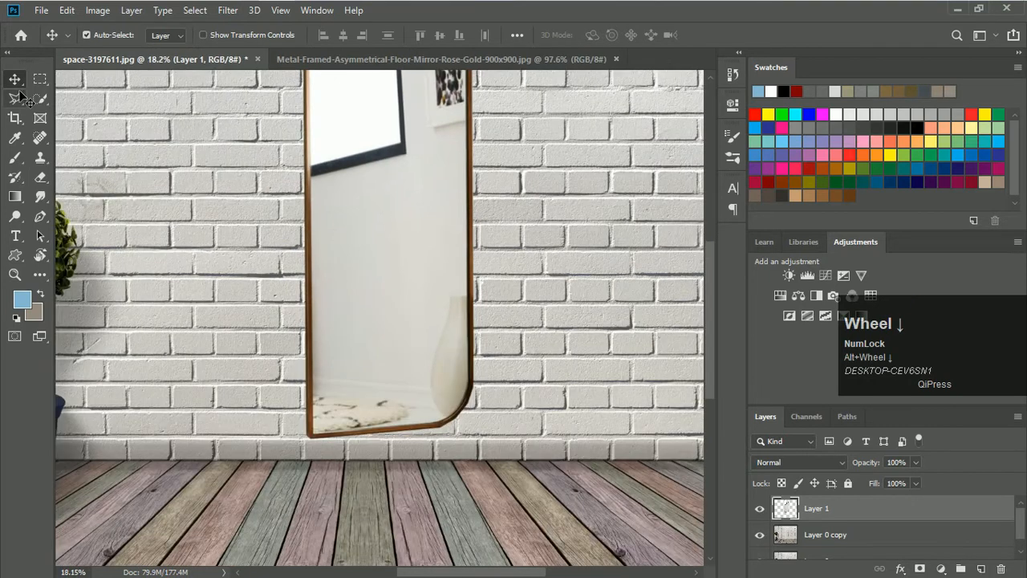
pyautogui.click(16, 97)
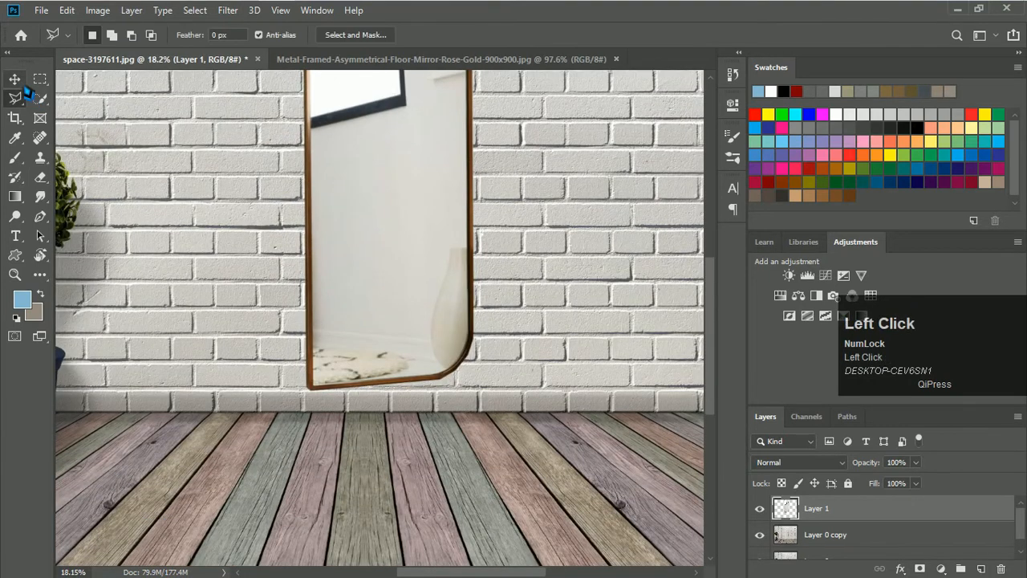
pyautogui.keyDown('alt'); pyautogui.scroll(-4, 64, 101); pyautogui.keyUp('alt')
pyautogui.click(14, 117)
pyautogui.click(40, 79)
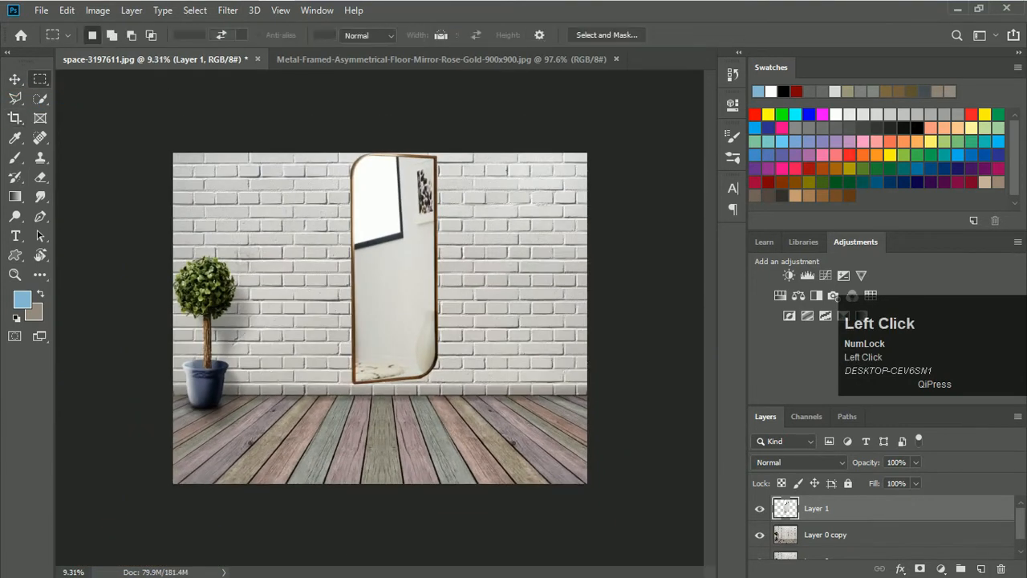
pyautogui.moveTo(310, 432); pyautogui.dragTo(498, 491)
# Step: Copy the selected floor area from Layer 0 copy and paste it as a new layer above Layer 1
pyautogui.scroll(-1, 913, 540)
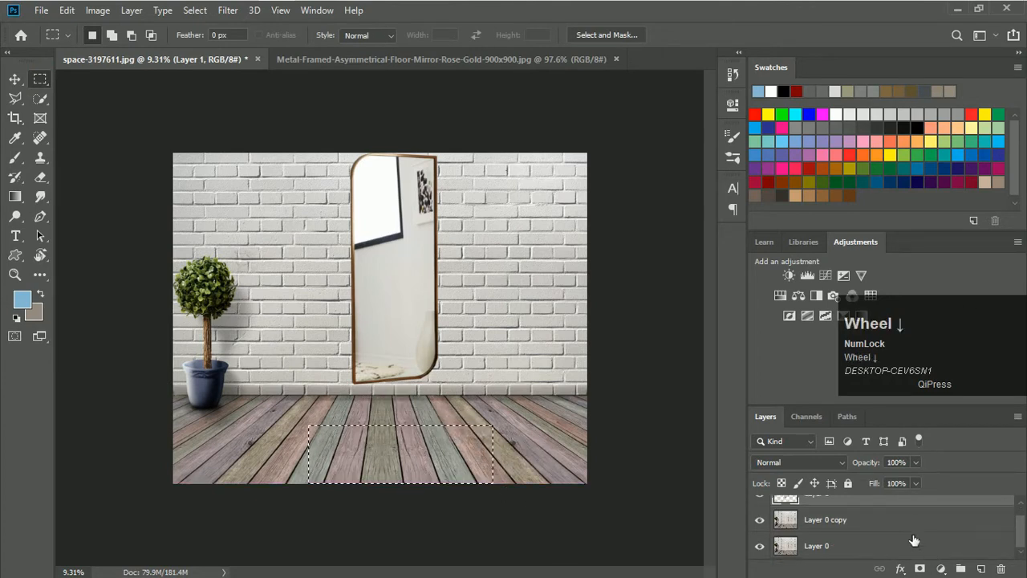
pyautogui.click(844, 550)
pyautogui.click(849, 534)
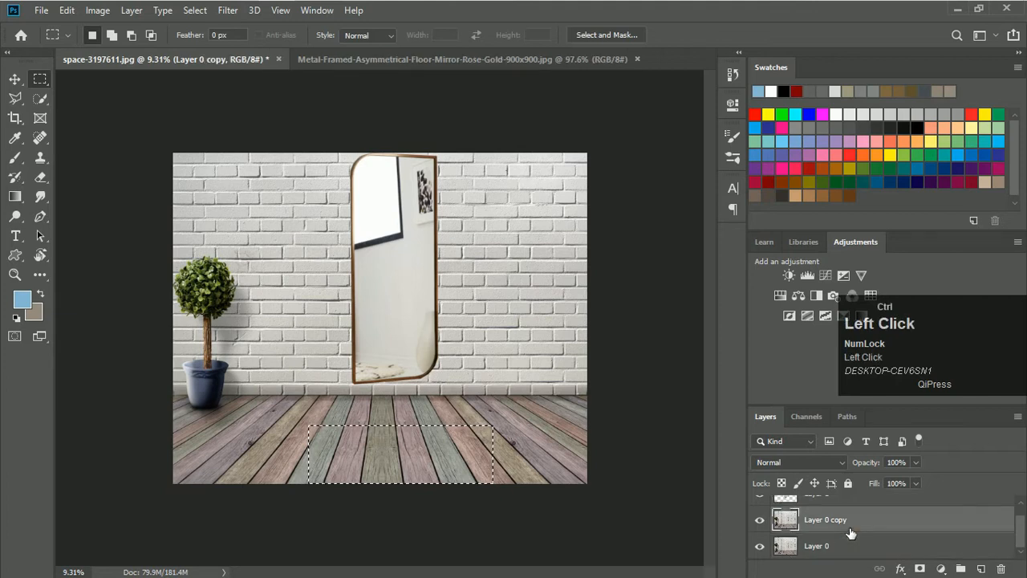
pyautogui.hotkey('ctrl', 'c')
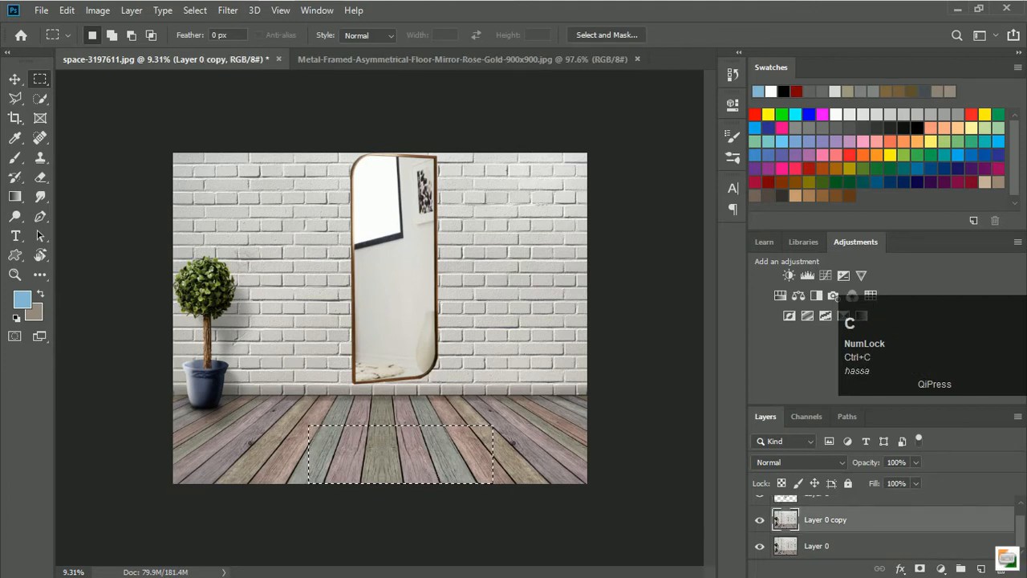
pyautogui.scroll(1, 862, 531)
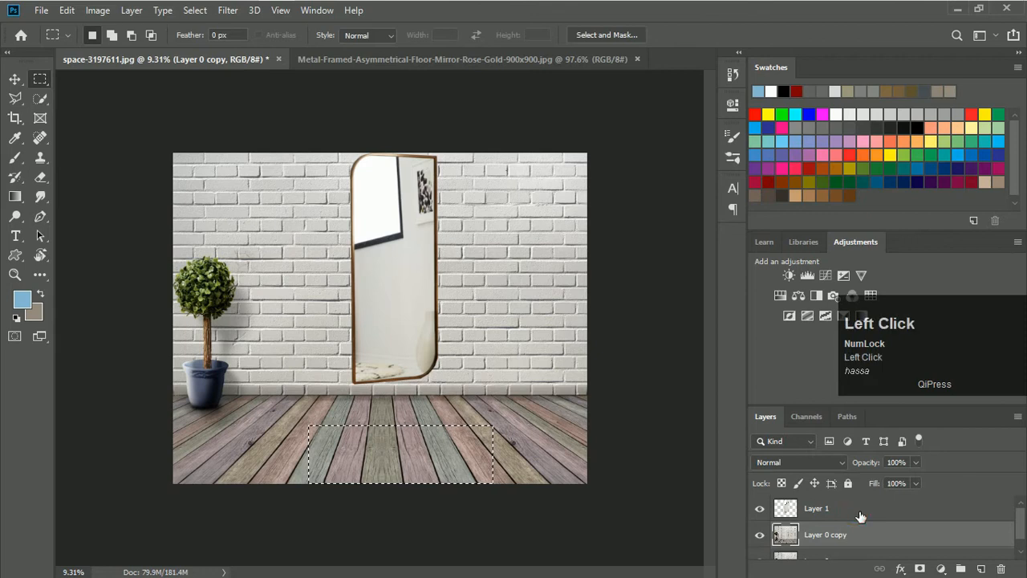
pyautogui.click(860, 515)
pyautogui.hotkey('ctrl', 'v')
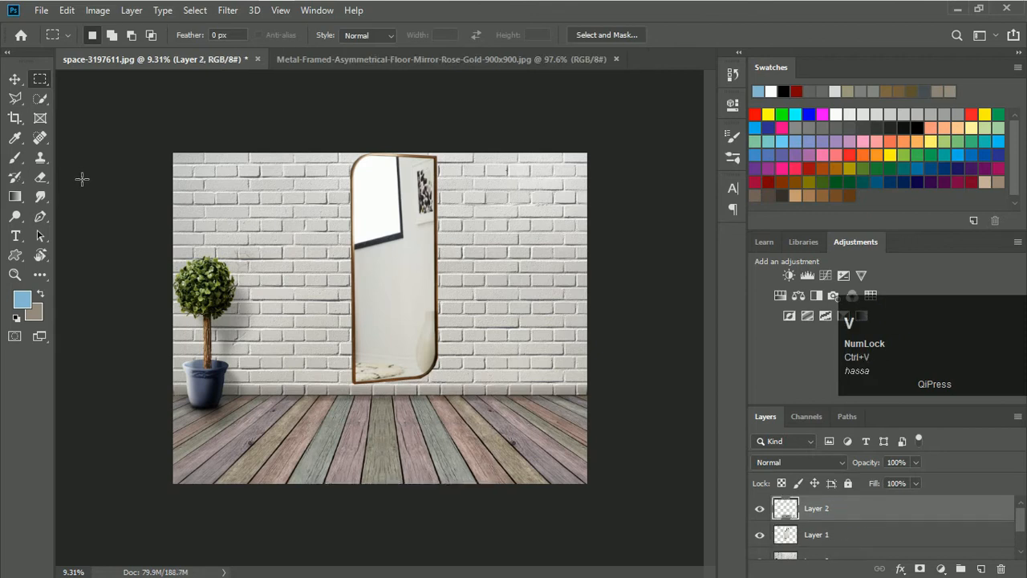
# Step: Move the pasted floor piece over the mirror's lower part and scale it down to roughly the mirror's width
pyautogui.click(16, 77)
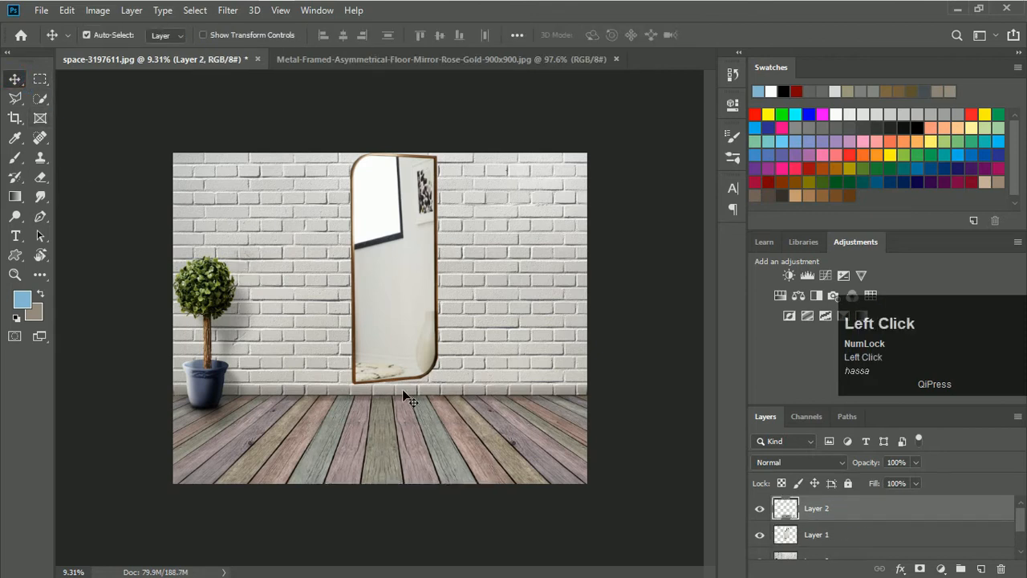
pyautogui.moveTo(402, 465); pyautogui.dragTo(395, 350)
pyautogui.keyDown('alt'); pyautogui.scroll(2, 395, 350); pyautogui.keyUp('alt')
pyautogui.hotkey('ctrl', 't')
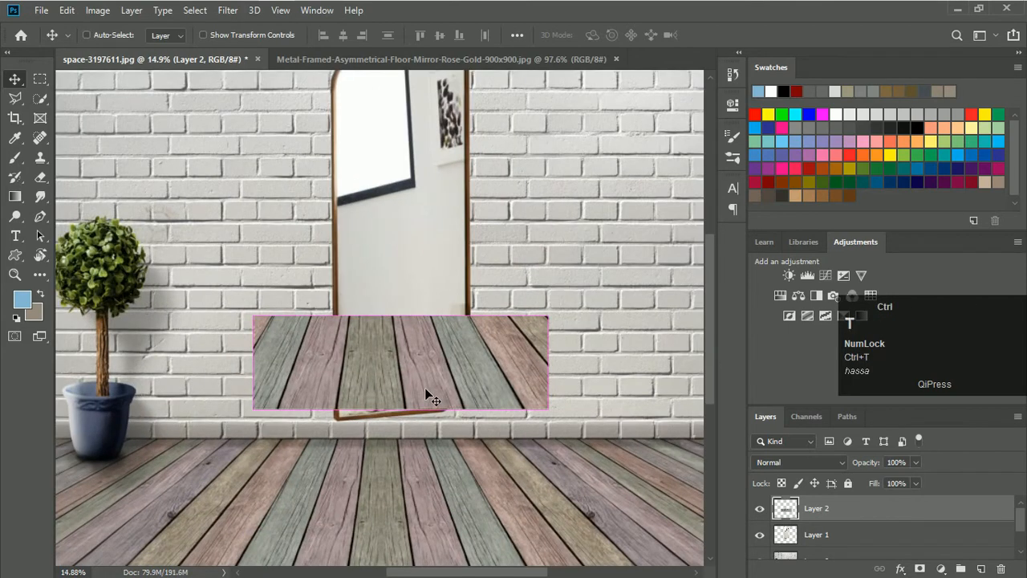
pyautogui.moveTo(554, 367); pyautogui.dragTo(445, 302)
# Step: Warp the floor piece so its edges follow the inside of the mirror frame, including the rounded lower corner
pyautogui.click(673, 36)
pyautogui.keyDown('alt'); pyautogui.scroll(5, 419, 353); pyautogui.keyUp('alt')
pyautogui.moveTo(334, 343); pyautogui.dragTo(329, 311)
pyautogui.moveTo(223, 508); pyautogui.dragTo(249, 495)
pyautogui.moveTo(223, 343); pyautogui.dragTo(243, 334)
pyautogui.moveTo(223, 398); pyautogui.dragTo(250, 392)
pyautogui.moveTo(223, 453); pyautogui.dragTo(239, 460)
pyautogui.moveTo(249, 495); pyautogui.dragTo(248, 496)
pyautogui.moveTo(554, 508); pyautogui.dragTo(506, 461)
pyautogui.moveTo(444, 507); pyautogui.dragTo(500, 482)
pyautogui.moveTo(334, 508); pyautogui.dragTo(347, 483)
pyautogui.moveTo(248, 496); pyautogui.dragTo(247, 499)
pyautogui.moveTo(555, 399); pyautogui.dragTo(532, 383)
pyautogui.moveTo(555, 344); pyautogui.dragTo(545, 319)
pyautogui.moveTo(532, 383); pyautogui.dragTo(542, 387)
pyautogui.moveTo(507, 460); pyautogui.dragTo(503, 467)
pyautogui.press('Return')
# Step: Set the blend mode of the floor reflection layer to Darker Color
pyautogui.scroll(-9, 678, 409)
pyautogui.scroll(-2, 677, 409)
pyautogui.click(800, 462)
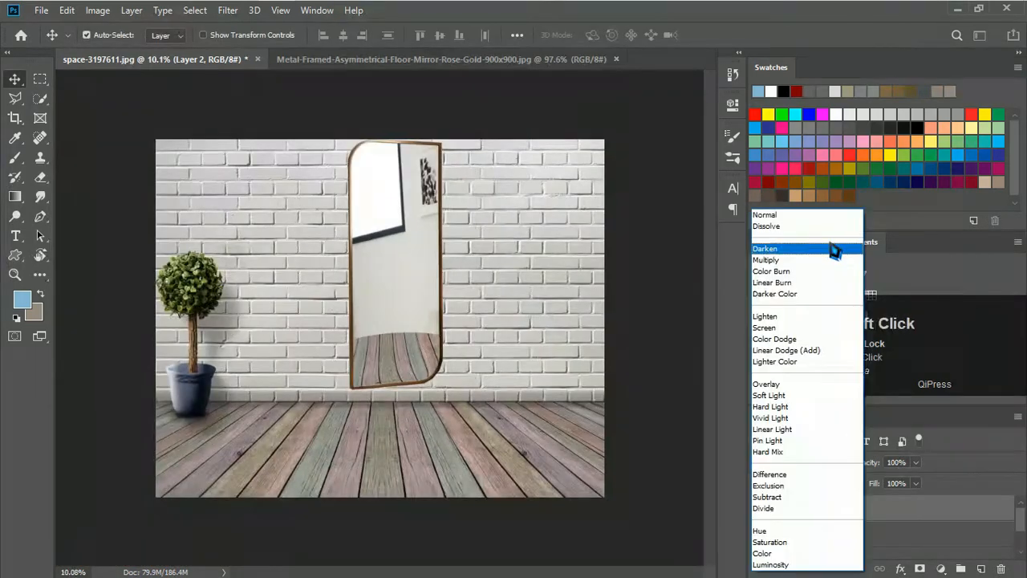
pyautogui.click(832, 292)
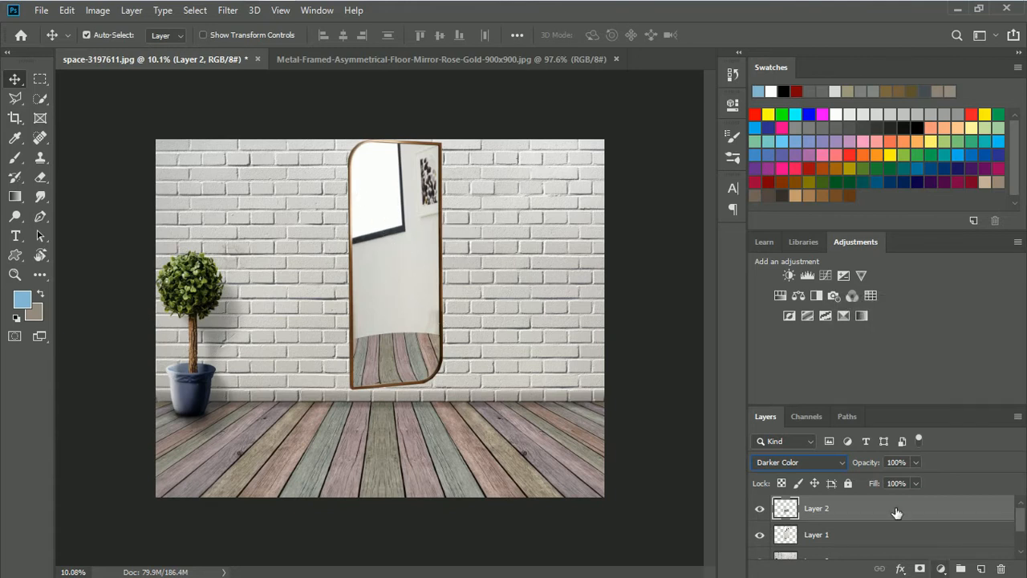
# Step: Load the mirror's outline as a selection and add a Hue/Saturation adjustment layer with Lightness at -27
pyautogui.click(791, 537)
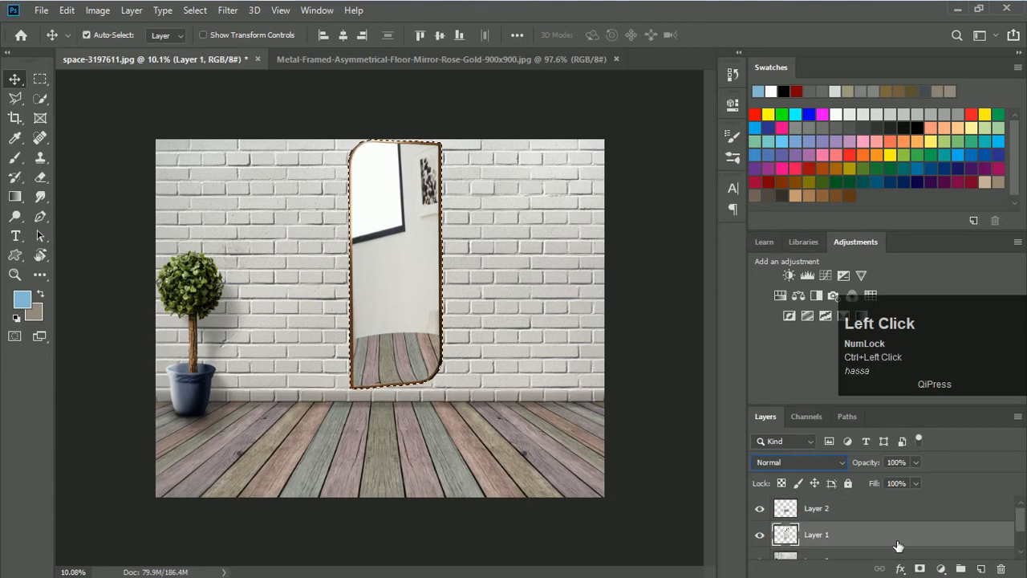
pyautogui.click(942, 568)
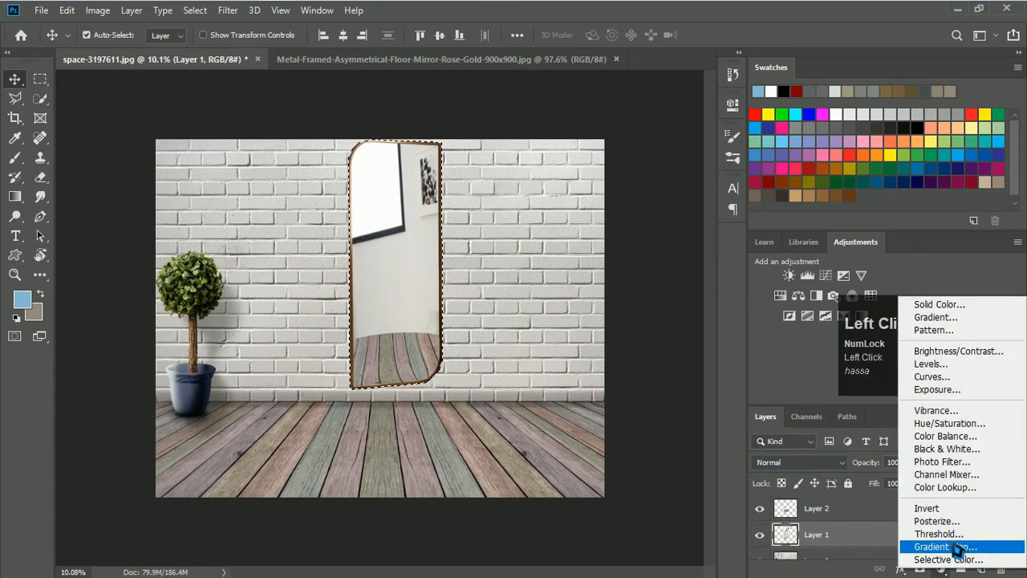
pyautogui.click(959, 424)
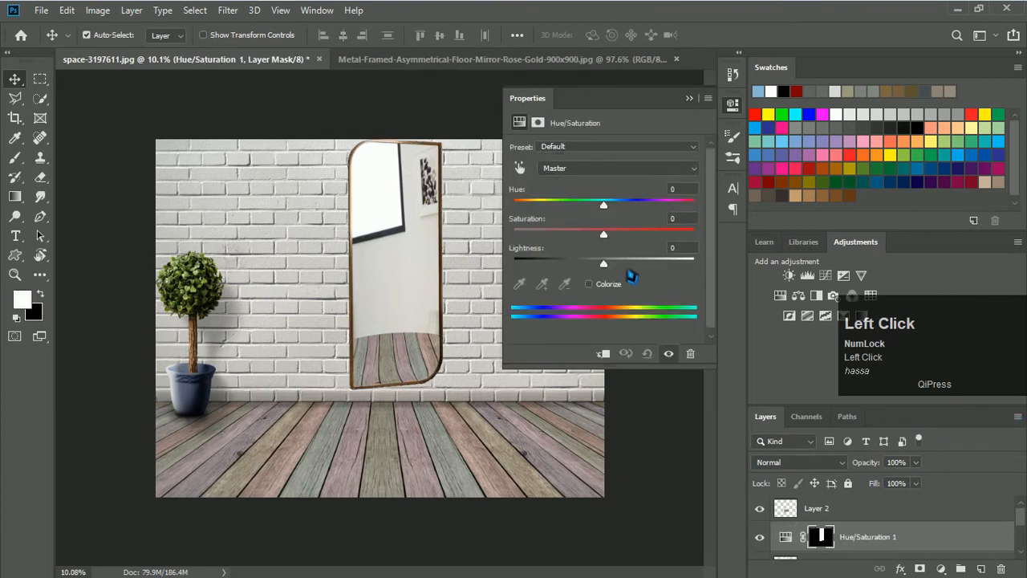
pyautogui.moveTo(612, 268); pyautogui.dragTo(594, 268)
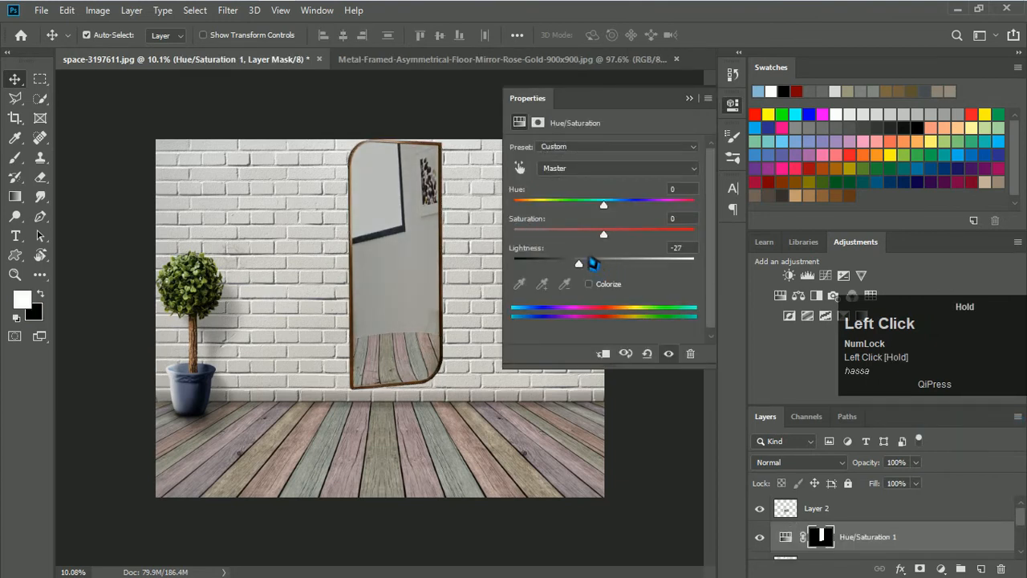
pyautogui.click(688, 99)
# Step: Offset the Hue/Saturation mask slightly from the mirror and place the adjustment layer below Layer 1 as a shadow
pyautogui.moveTo(420, 237); pyautogui.dragTo(426, 246)
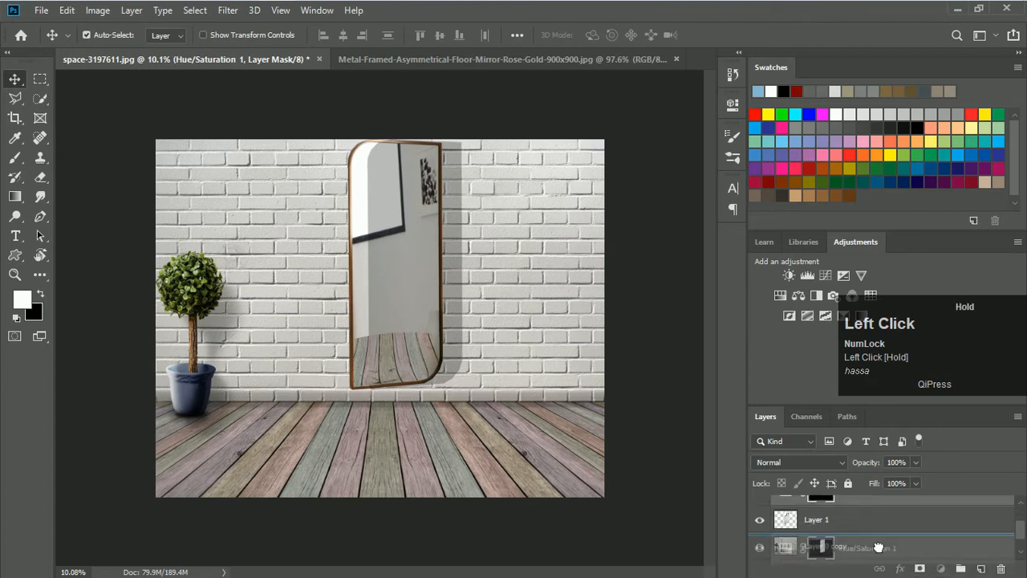
pyautogui.moveTo(458, 305)
pyautogui.mouseDown()
pyautogui.moveTo(429, 306)
pyautogui.moveTo(442, 304)
pyautogui.mouseUp()
pyautogui.scroll(3, 435, 300)
# Step: Transform the shadow mask to 109.03% width and 101.36% height around the mirror, and set the adjustment layer's opacity to 75%
pyautogui.hotkey('ctrl', 't')
pyautogui.moveTo(479, 437); pyautogui.dragTo(461, 422)
pyautogui.hotkey('ctrl', 'z')
pyautogui.moveTo(489, 265); pyautogui.dragTo(505, 260)
pyautogui.moveTo(486, 270); pyautogui.dragTo(474, 270)
pyautogui.moveTo(490, 477); pyautogui.dragTo(477, 447)
pyautogui.press('Right')
pyautogui.press('Right')
pyautogui.press('Right')
pyautogui.press('Right')
pyautogui.press('Right')
pyautogui.press('Down')
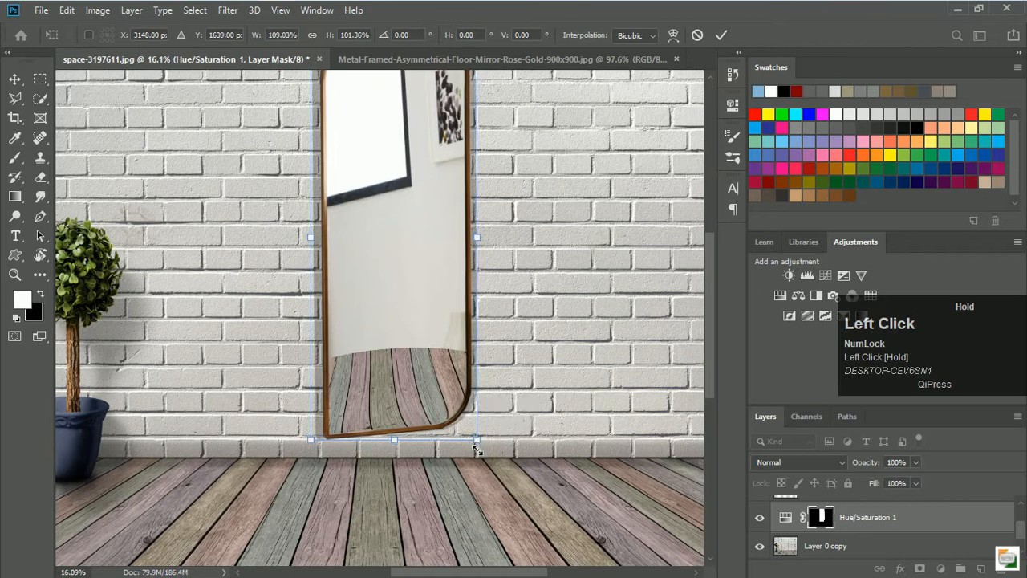
pyautogui.click(721, 35)
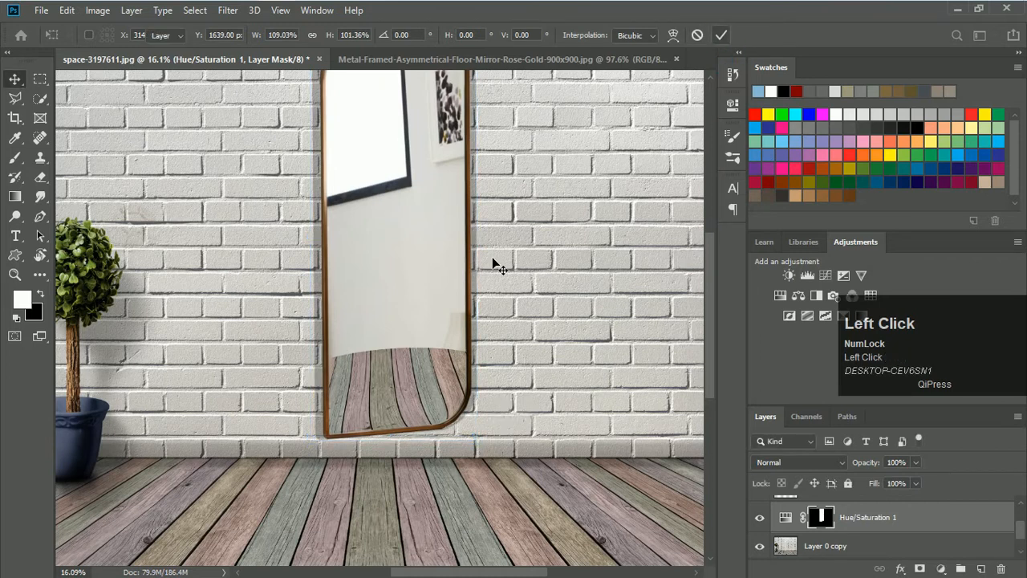
pyautogui.keyDown('alt'); pyautogui.scroll(-2, 478, 251); pyautogui.keyUp('alt')
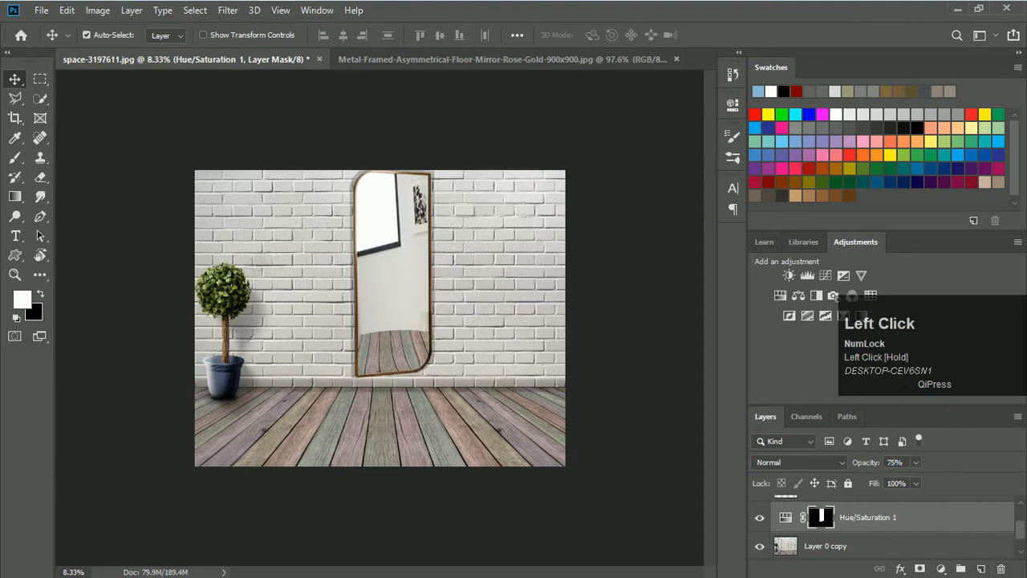
# Step: Open traps-2746488.jpg from the desktop as a separate document and close the mirror source image
pyautogui.click(972, 16)
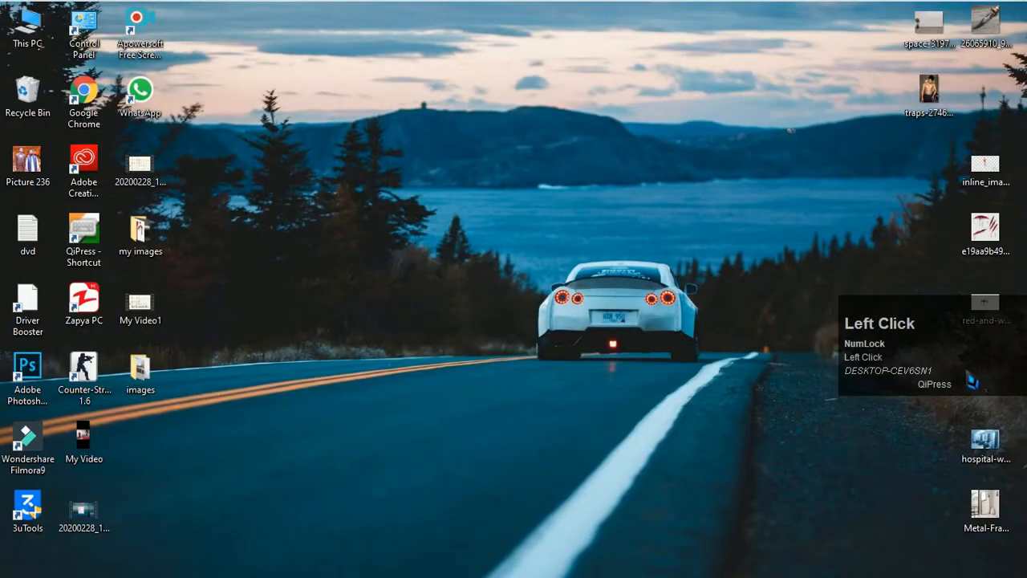
pyautogui.moveTo(934, 93); pyautogui.dragTo(407, 73)
pyautogui.moveTo(740, 70); pyautogui.dragTo(667, 91)
pyautogui.click(504, 60)
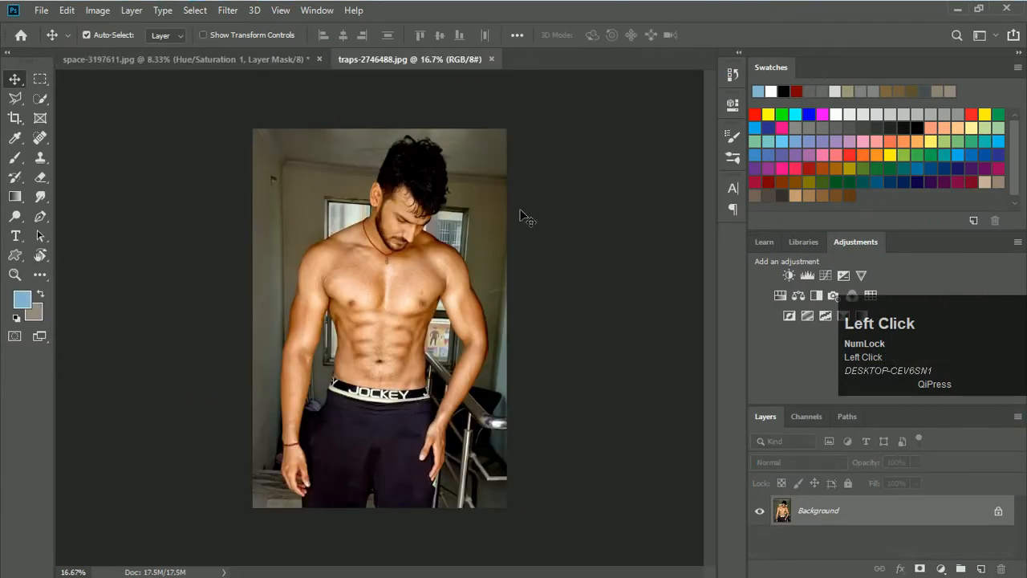
# Step: Unlock the Background layer and select the man's body, arms and trousers with the Quick Selection tool
pyautogui.click(50, 103)
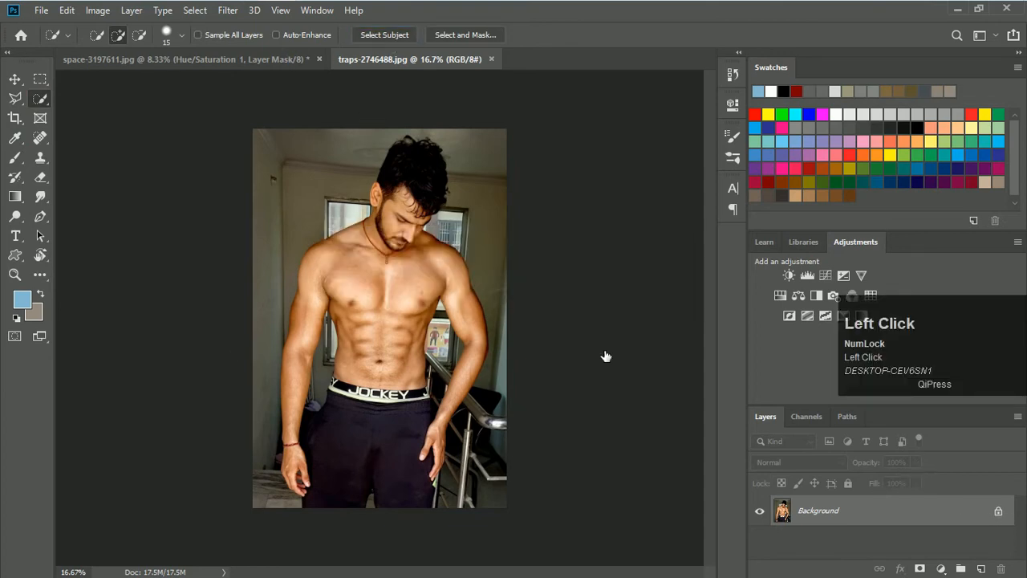
pyautogui.scroll(11, 331, 354)
pyautogui.moveTo(319, 342)
pyautogui.mouseDown()
pyautogui.moveTo(260, 445)
pyautogui.moveTo(273, 459)
pyautogui.moveTo(267, 477)
pyautogui.mouseUp()
pyautogui.scroll(-9, 319, 344)
pyautogui.scroll(-5, 206, 441)
pyautogui.moveTo(190, 491); pyautogui.dragTo(191, 523)
pyautogui.moveTo(471, 319)
pyautogui.mouseDown()
pyautogui.moveTo(446, 365)
pyautogui.moveTo(452, 353)
pyautogui.moveTo(472, 478)
pyautogui.mouseUp()
# Step: Refine the selection in the gap between the man's waist and forearm, following the trousers' edge
pyautogui.scroll(9, 473, 325)
pyautogui.scroll(-3, 449, 361)
pyautogui.click(447, 444)
pyautogui.moveTo(438, 315); pyautogui.dragTo(446, 393)
pyautogui.moveTo(447, 437); pyautogui.dragTo(465, 460)
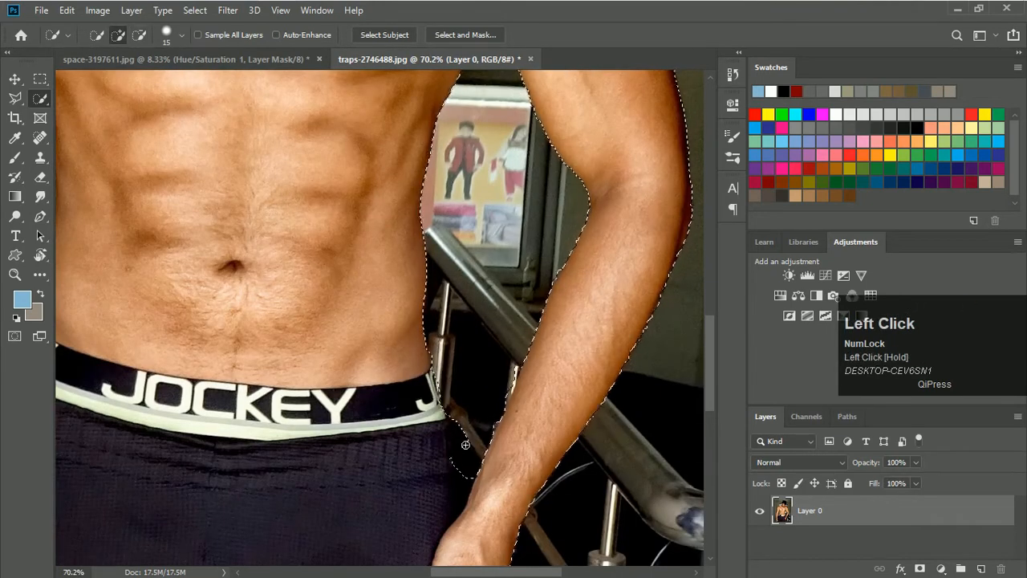
# Step: Subtract the background beside the man's hand and outer trouser edge from the Quick Selection
pyautogui.scroll(-10, 464, 460)
pyautogui.scroll(8, 444, 511)
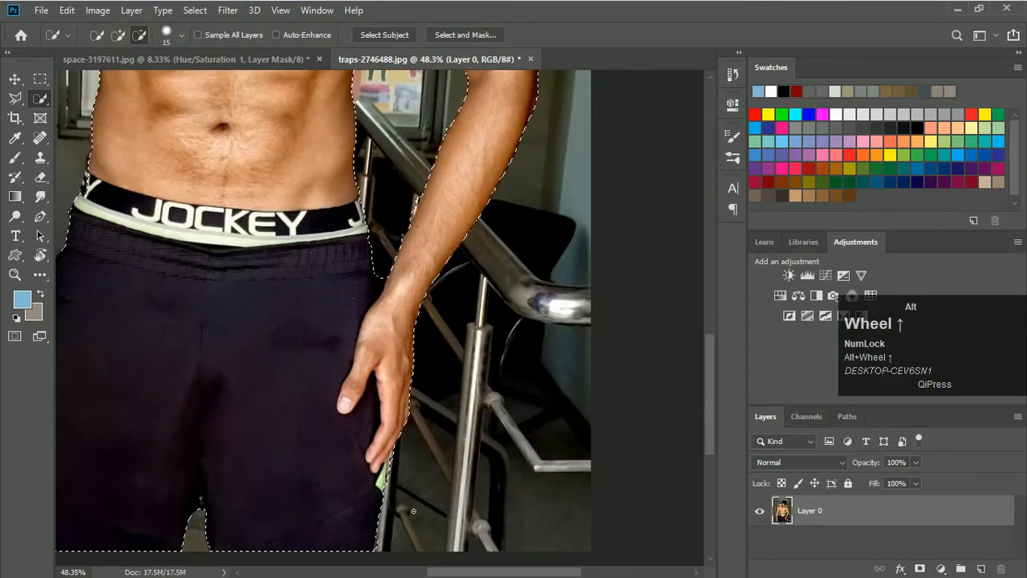
pyautogui.keyDown('alt'); pyautogui.click(433, 491); pyautogui.keyUp('alt')
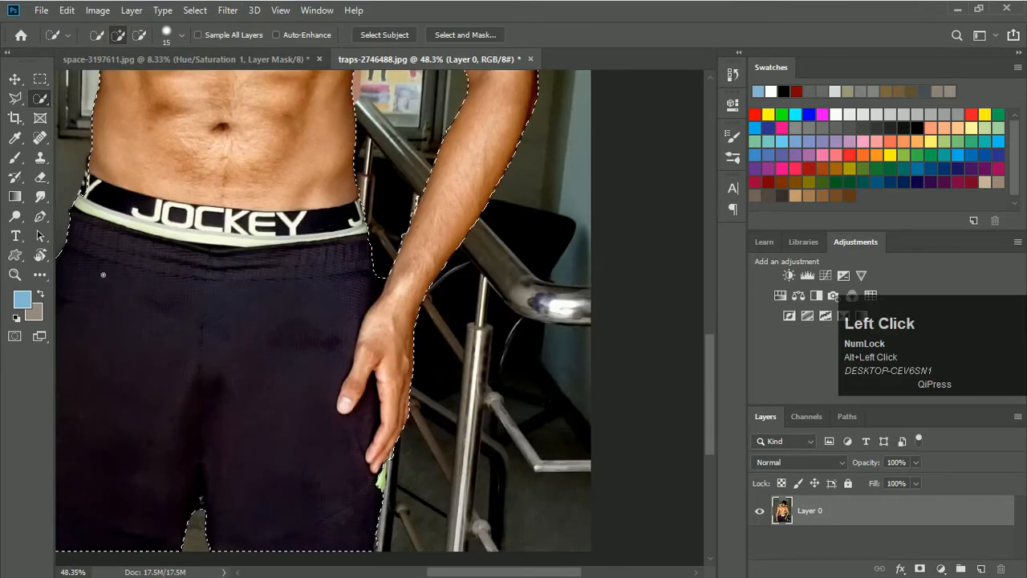
pyautogui.press('alt')
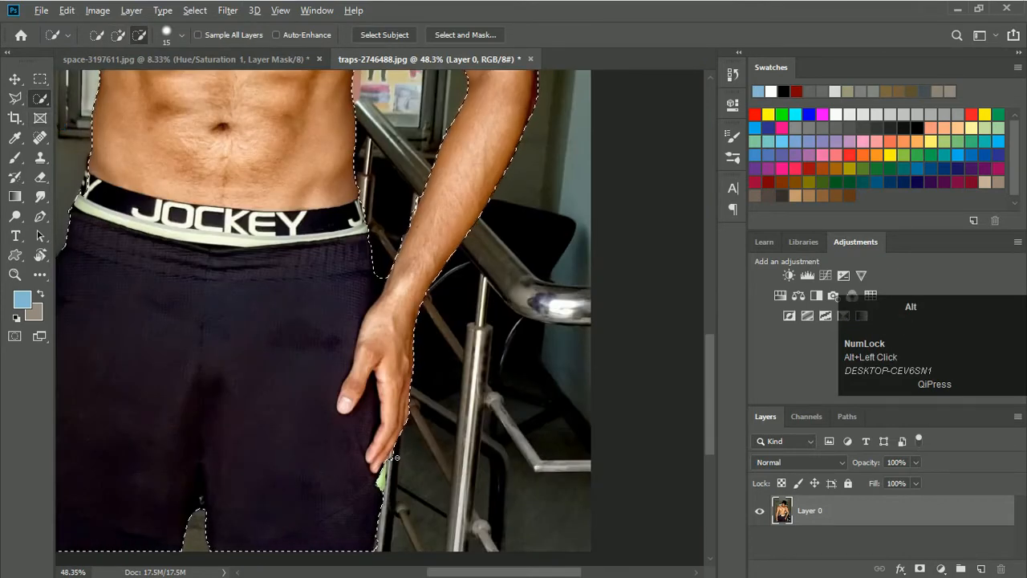
pyautogui.keyDown('alt'); pyautogui.click(398, 456); pyautogui.keyUp('alt')
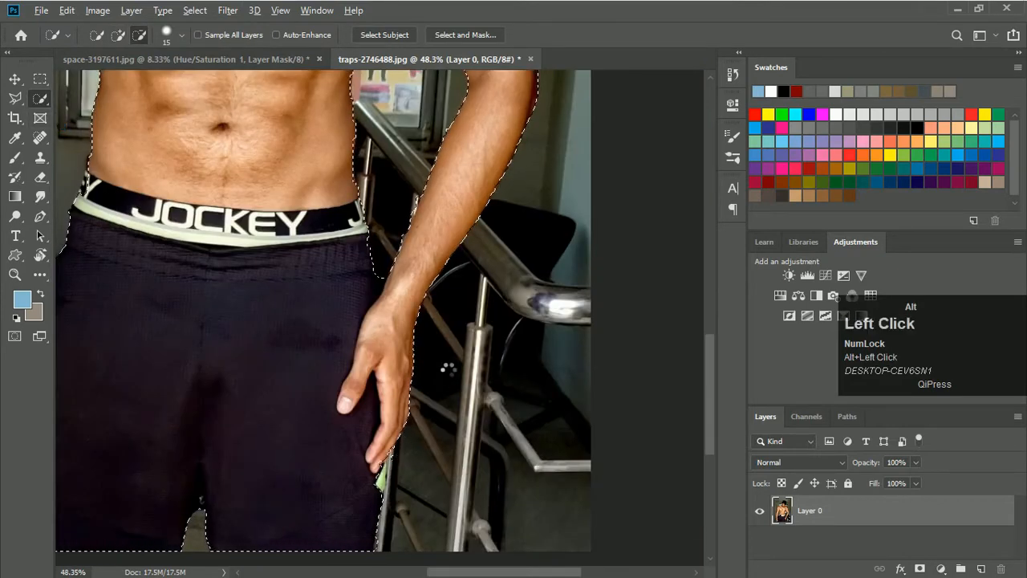
# Step: Move the selected man into the brick room document and place his layer above the mirror layers
pyautogui.click(15, 78)
pyautogui.moveTo(281, 225); pyautogui.dragTo(346, 319)
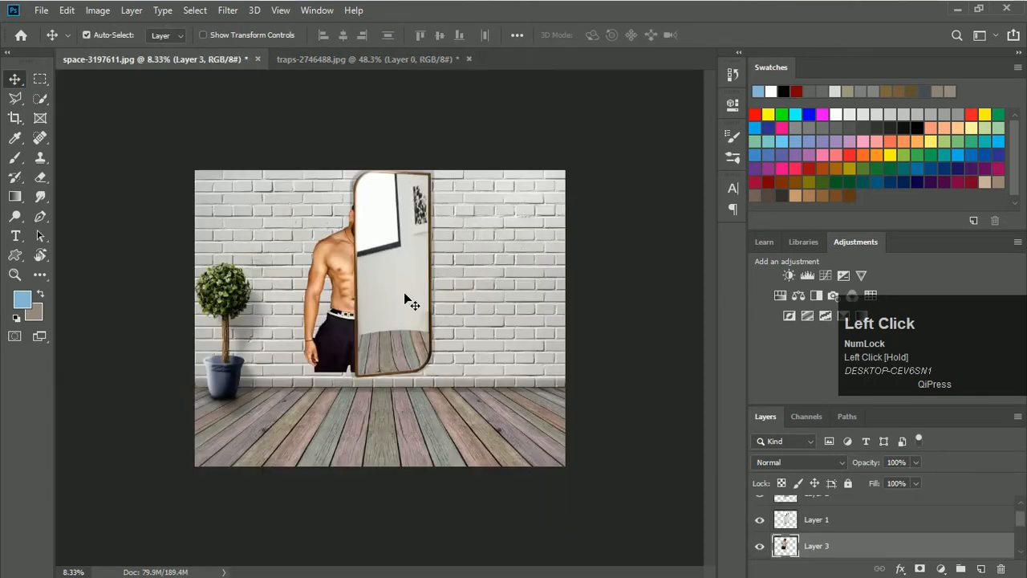
pyautogui.moveTo(938, 546); pyautogui.dragTo(914, 513)
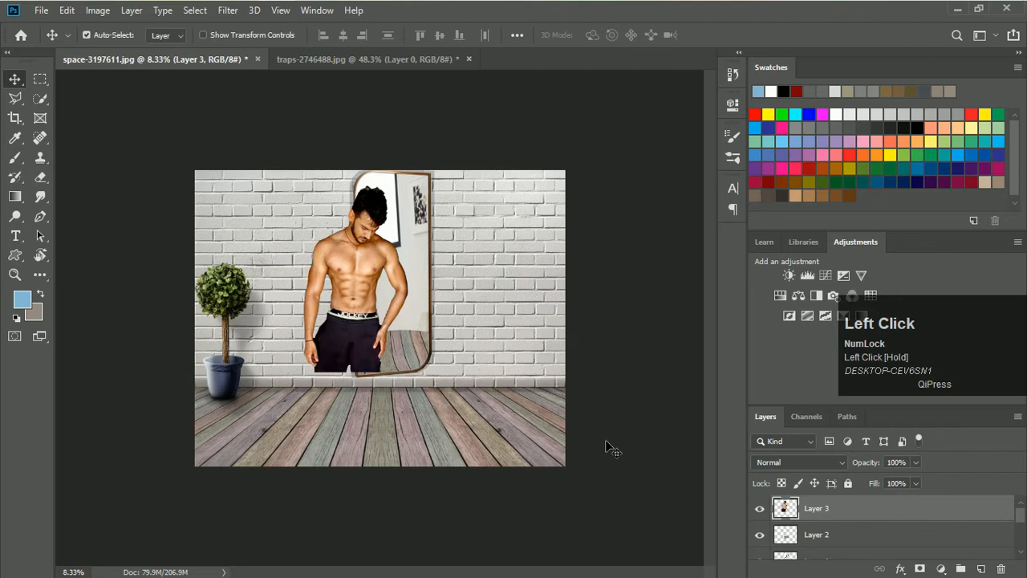
# Step: Scale the man to about 117.97% and position him in front of the mirror
pyautogui.hotkey('ctrl', 't')
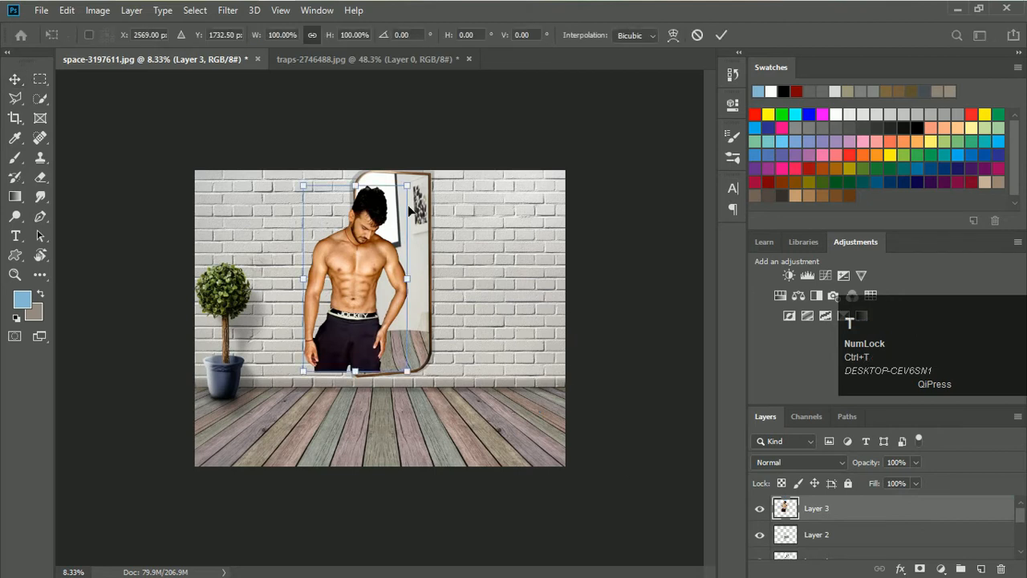
pyautogui.moveTo(413, 194); pyautogui.dragTo(452, 200)
pyautogui.moveTo(379, 280); pyautogui.dragTo(415, 378)
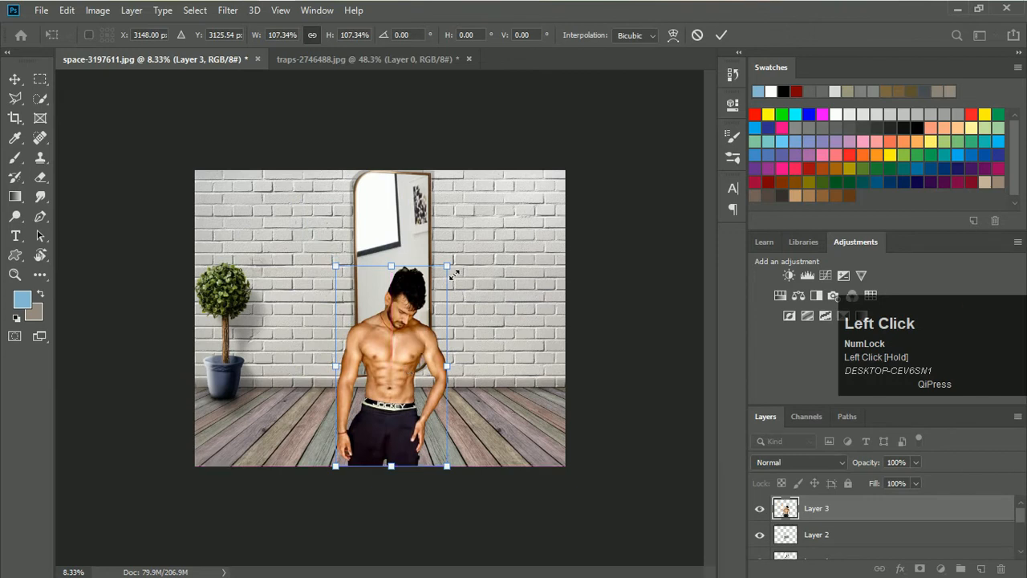
pyautogui.moveTo(453, 275); pyautogui.dragTo(467, 258)
pyautogui.moveTo(403, 331); pyautogui.dragTo(425, 267)
# Step: Crop the canvas to remove the lower strip of wooden floor, keeping the full width
pyautogui.click(16, 117)
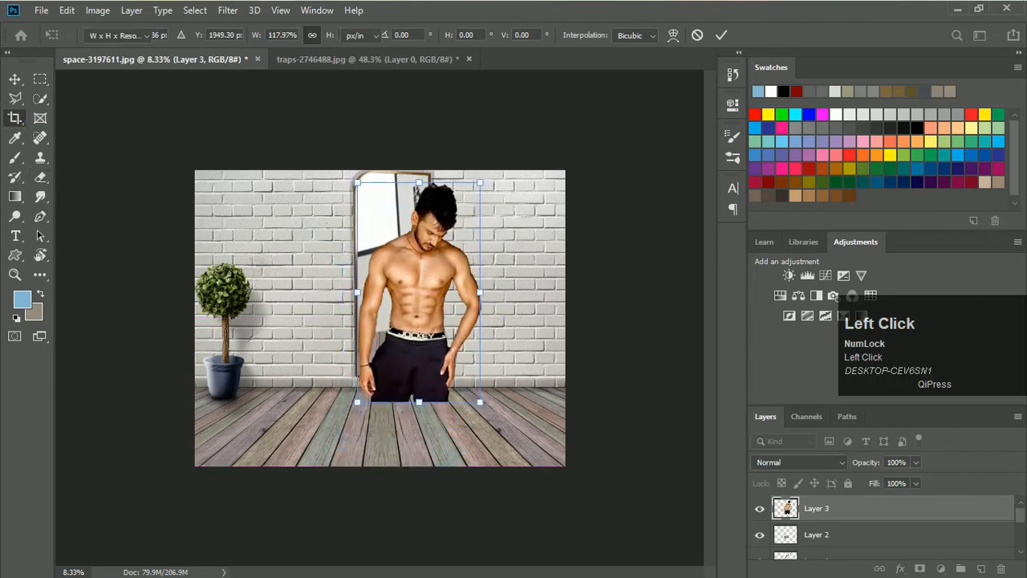
pyautogui.moveTo(411, 475); pyautogui.dragTo(419, 450)
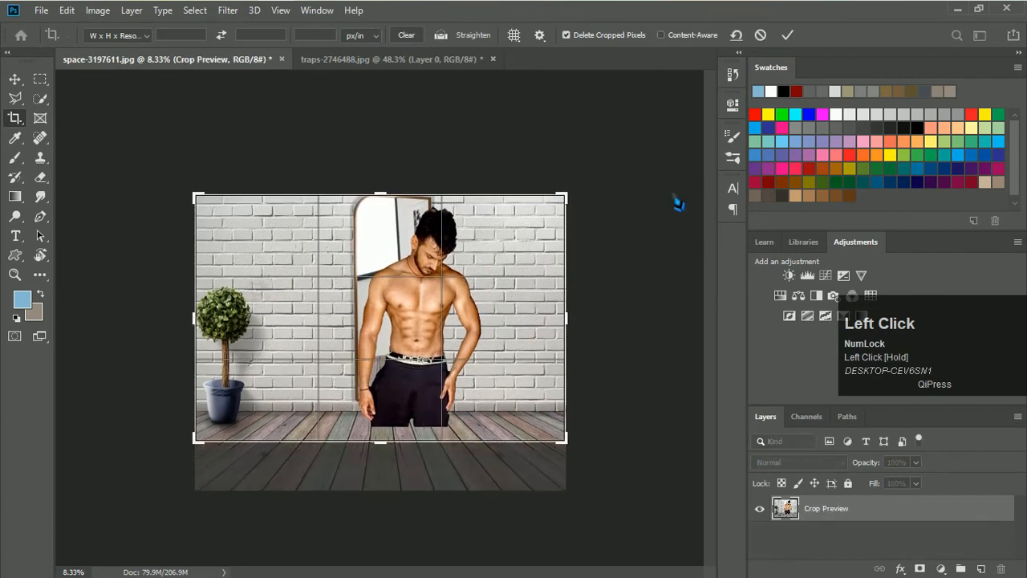
pyautogui.click(787, 34)
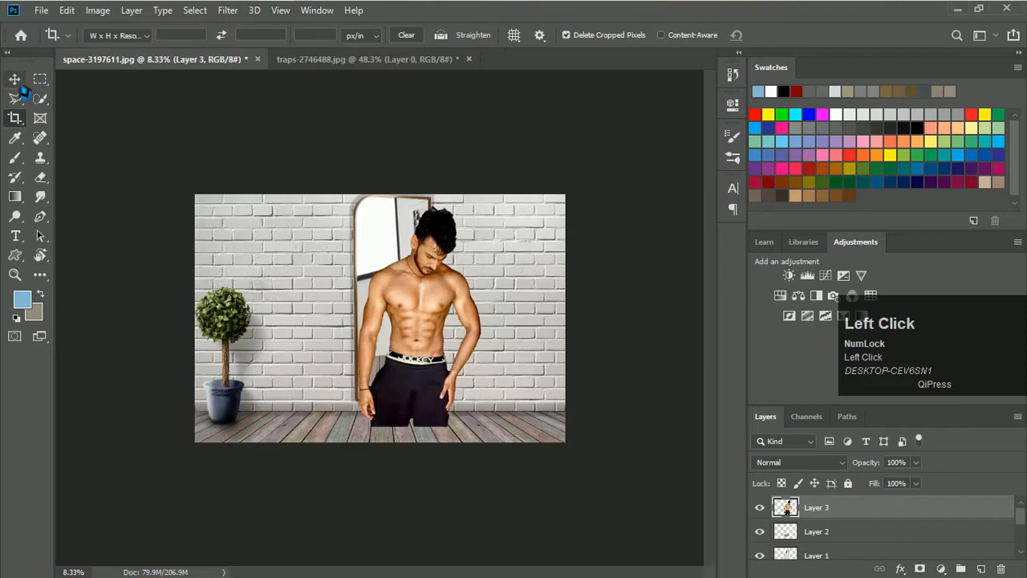
# Step: Scale the man to 106.95% and move him down so his trousers meet the canvas's bottom edge
pyautogui.press('v')
pyautogui.hotkey('ctrl', 't')
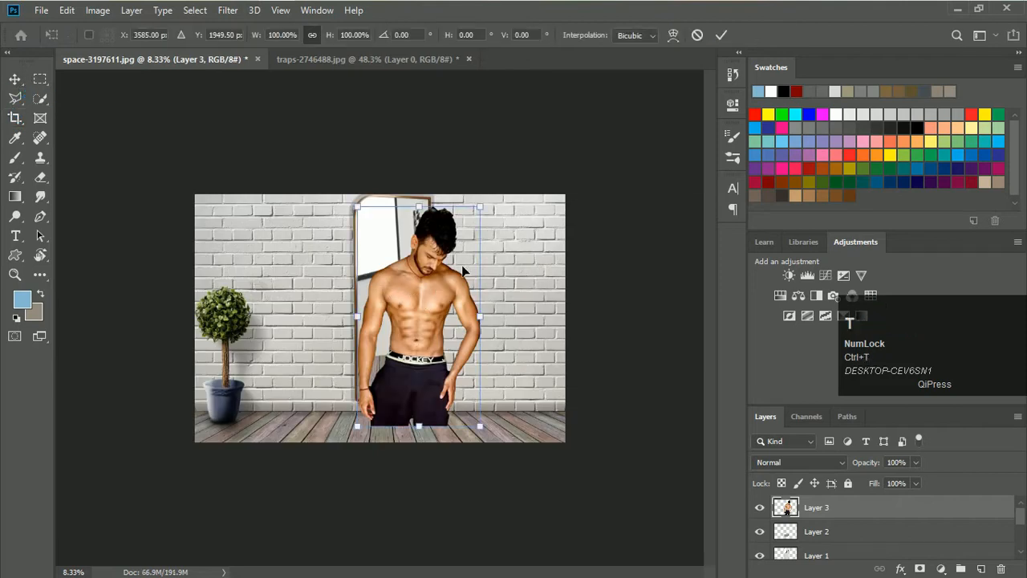
pyautogui.moveTo(481, 204); pyautogui.dragTo(491, 195)
pyautogui.keyDown('alt'); pyautogui.scroll(2, 473, 255); pyautogui.keyUp('alt')
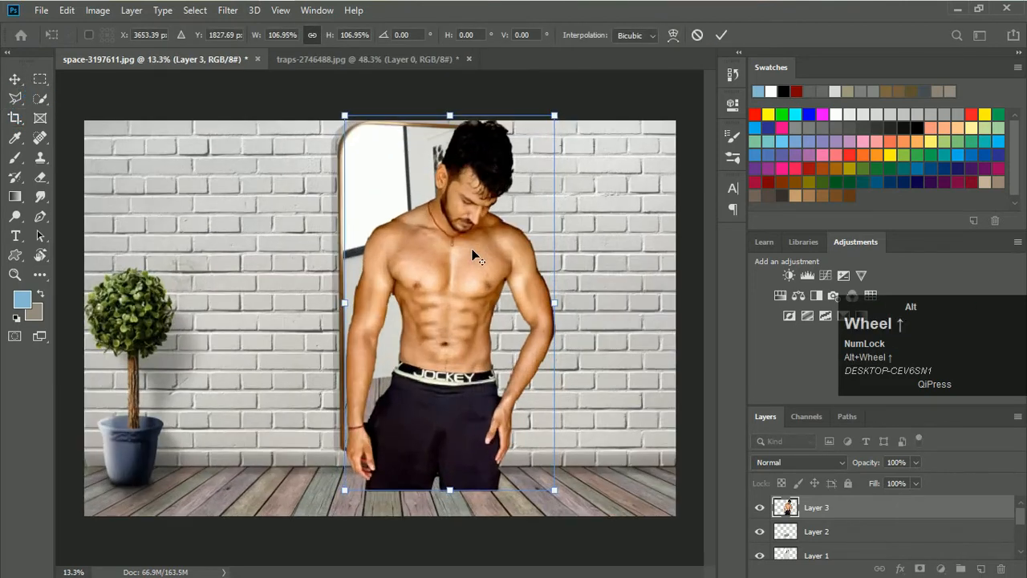
pyautogui.moveTo(437, 290); pyautogui.dragTo(430, 315)
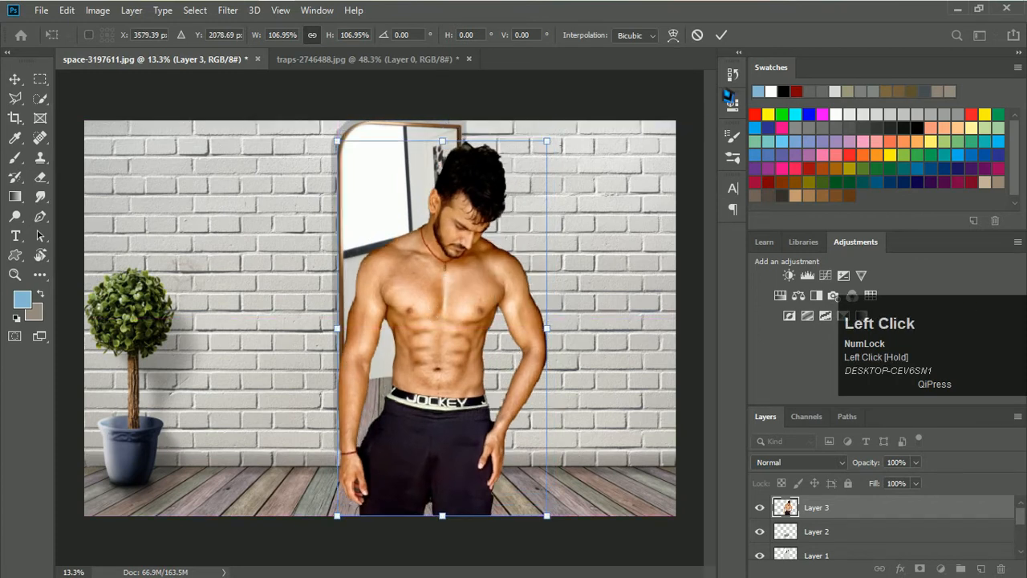
pyautogui.click(722, 35)
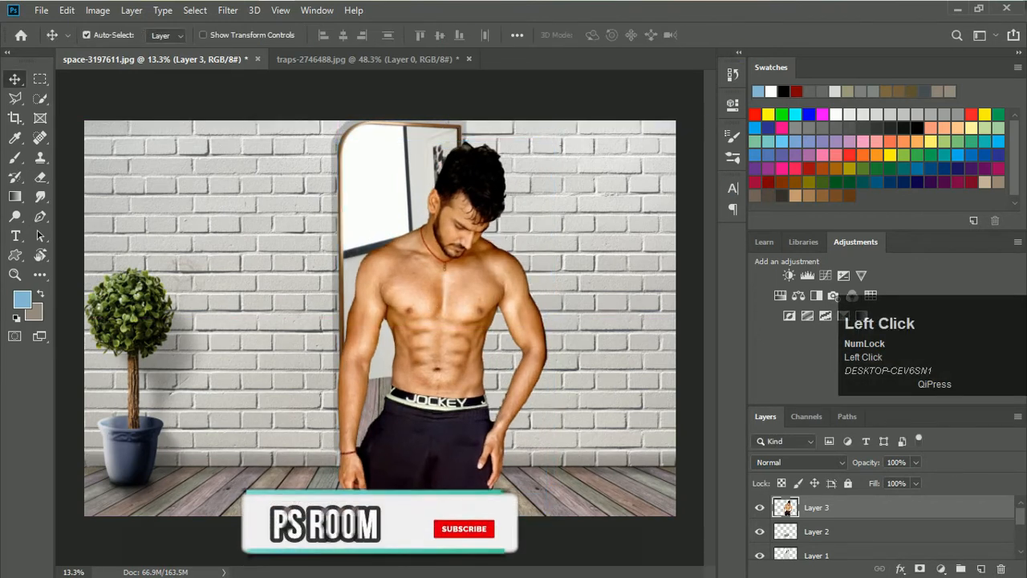
# Step: Shift the man toward the plant so that more of the mirror shows behind him
pyautogui.keyDown('alt'); pyautogui.scroll(-2, 551, 314); pyautogui.keyUp('alt')
pyautogui.keyDown('alt'); pyautogui.scroll(2, 551, 313); pyautogui.keyUp('alt')
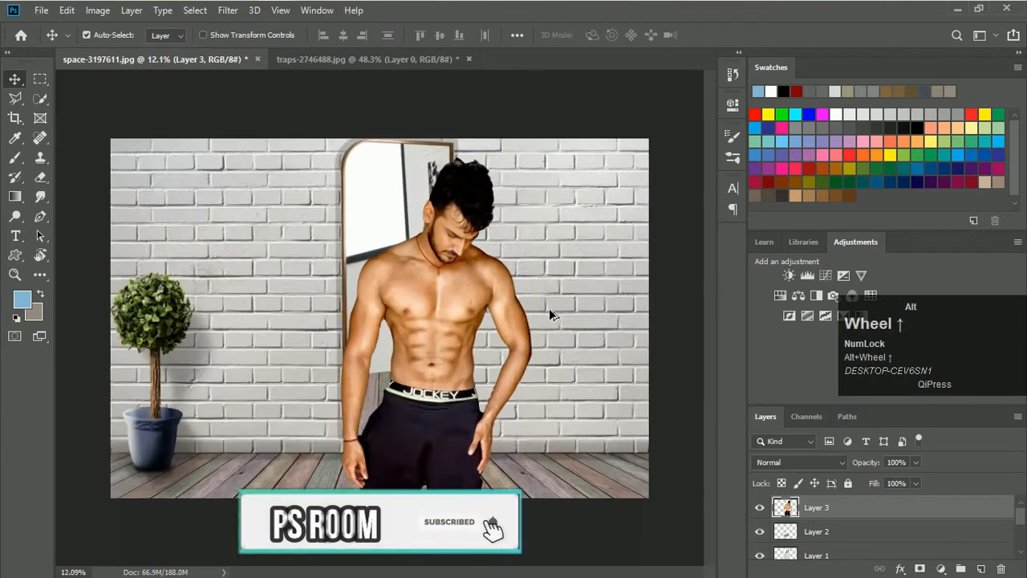
pyautogui.keyDown('alt'); pyautogui.scroll(-2, 551, 313); pyautogui.keyUp('alt')
pyautogui.moveTo(428, 319); pyautogui.dragTo(369, 323)
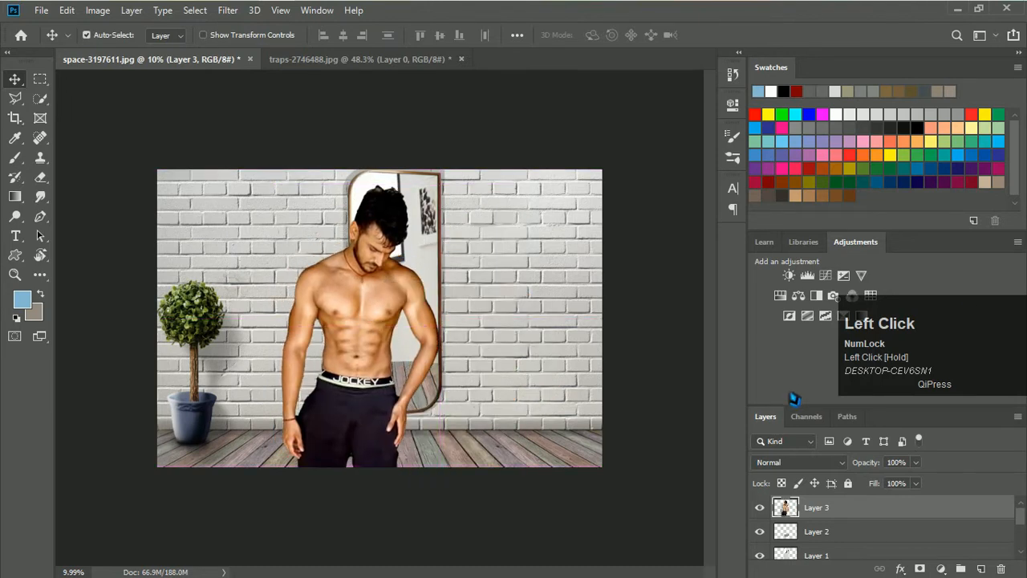
pyautogui.scroll(2, 371, 290)
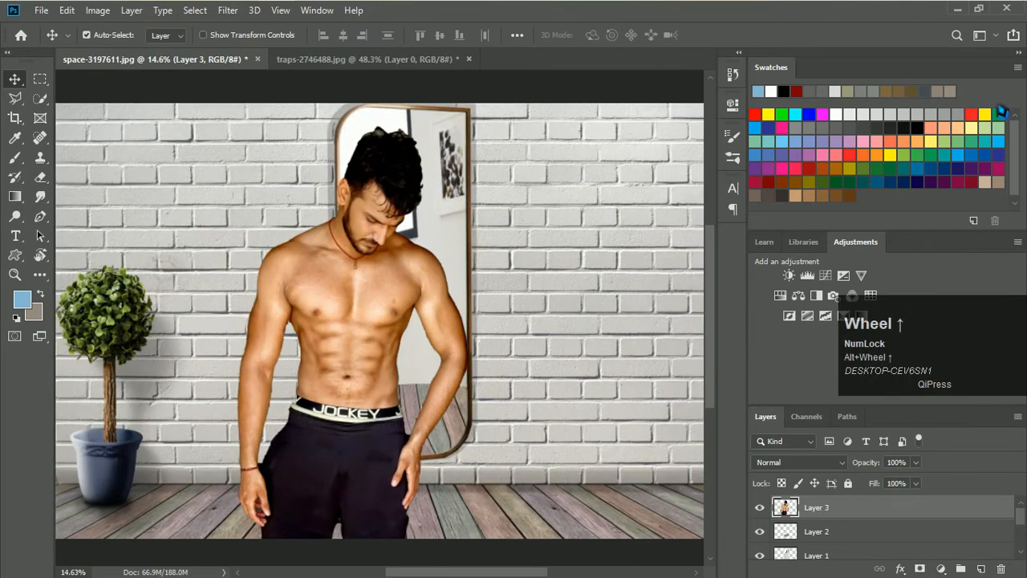
# Step: Open the bloody wound image as a separate document and outline its upper horizontal wound with the Polygonal Lasso
pyautogui.click(979, 8)
pyautogui.moveTo(985, 229); pyautogui.dragTo(570, 64)
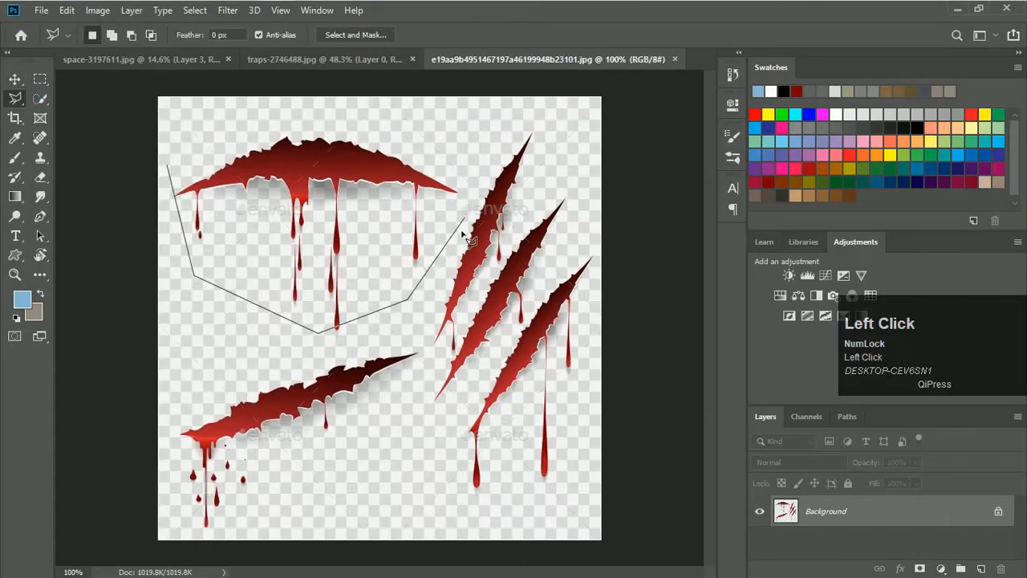
pyautogui.press('BackSpace')
pyautogui.press('BackSpace')
pyautogui.press('BackSpace')
pyautogui.click(341, 353)
pyautogui.click(441, 245)
pyautogui.click(480, 147)
pyautogui.click(349, 118)
pyautogui.click(273, 120)
pyautogui.press('Return')
# Step: Place the wound on the man's chest and hide its light background by setting Blend If This Layer's white limit to 97
pyautogui.press('v')
pyautogui.moveTo(184, 185)
pyautogui.mouseDown()
pyautogui.moveTo(176, 74)
pyautogui.moveTo(367, 321)
pyautogui.mouseUp()
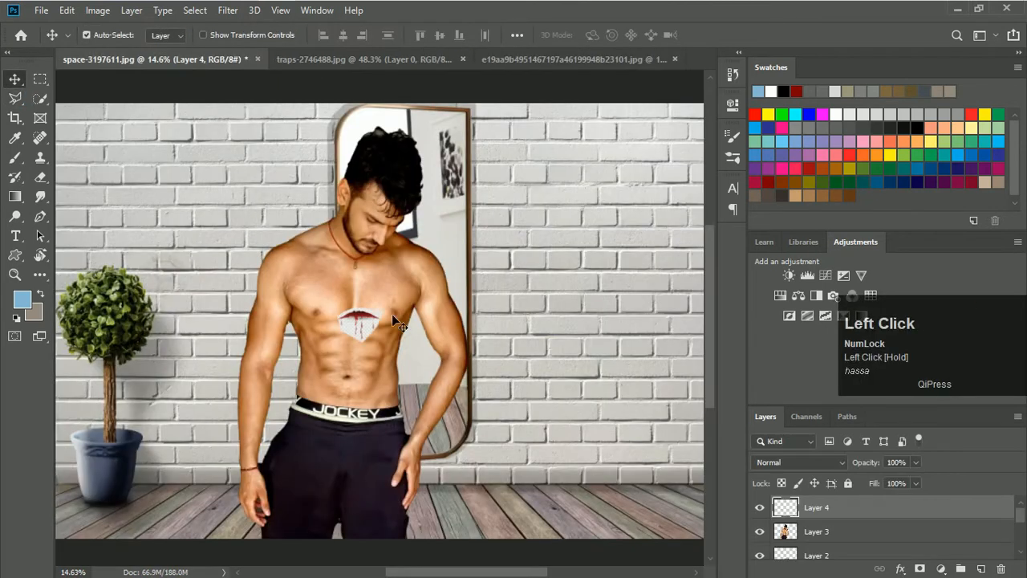
pyautogui.scroll(5, 367, 321)
pyautogui.click(988, 513)
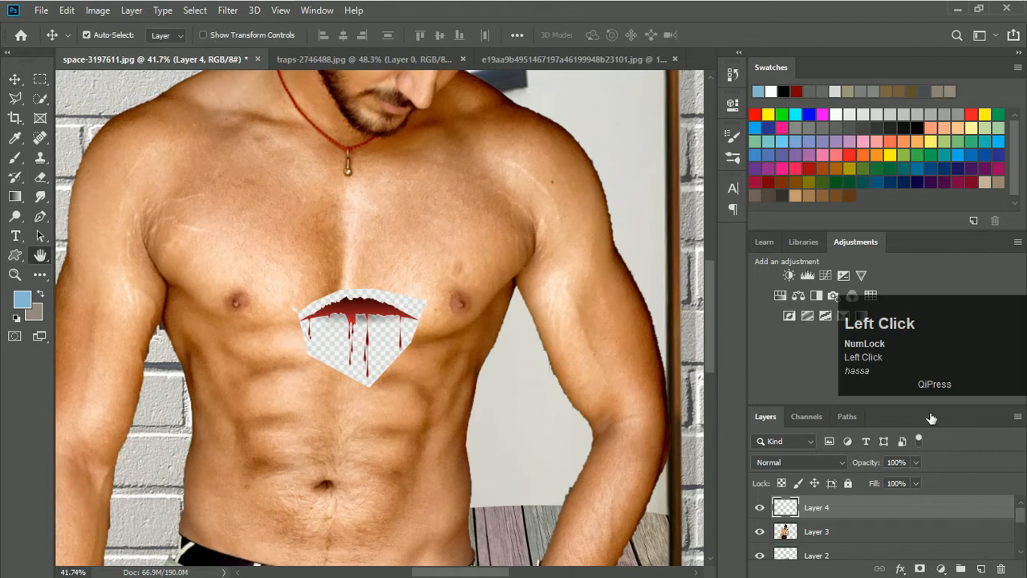
pyautogui.moveTo(834, 328); pyautogui.dragTo(800, 328)
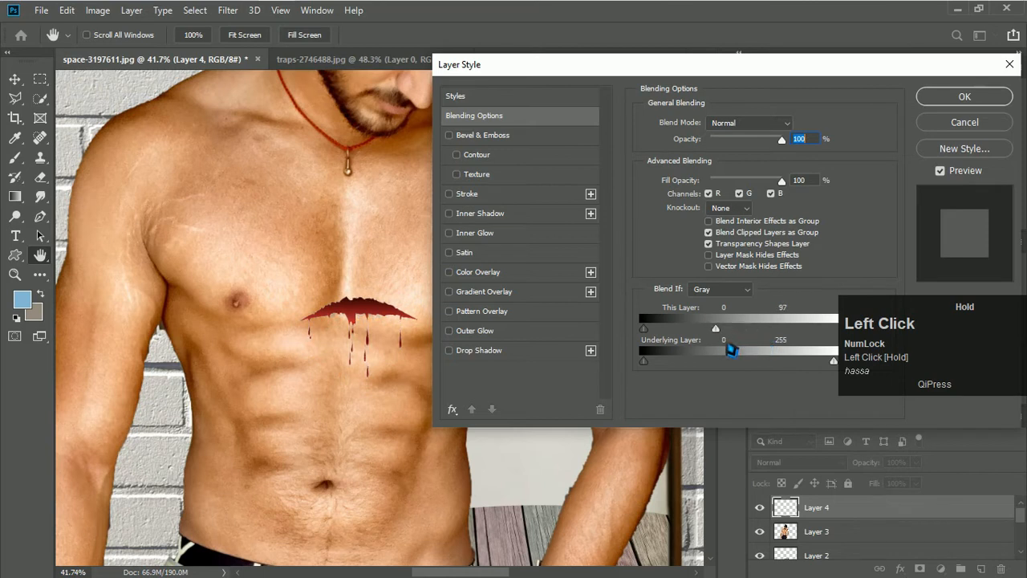
pyautogui.click(965, 109)
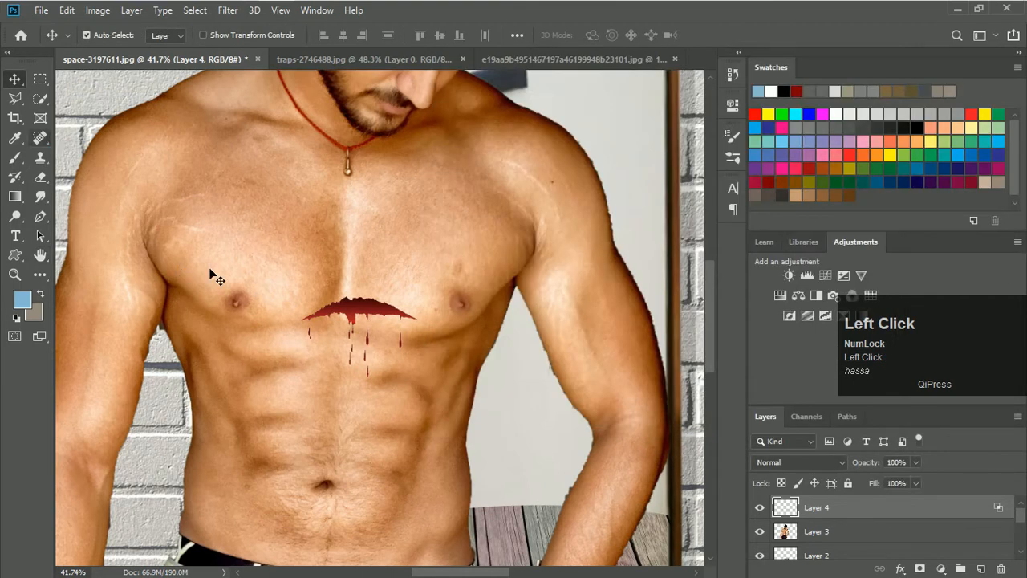
# Step: Move the wound just above the nipple nearer the mirror's outer edge and scale it to 83.70%
pyautogui.moveTo(355, 319); pyautogui.dragTo(402, 285)
pyautogui.hotkey('ctrl', 't')
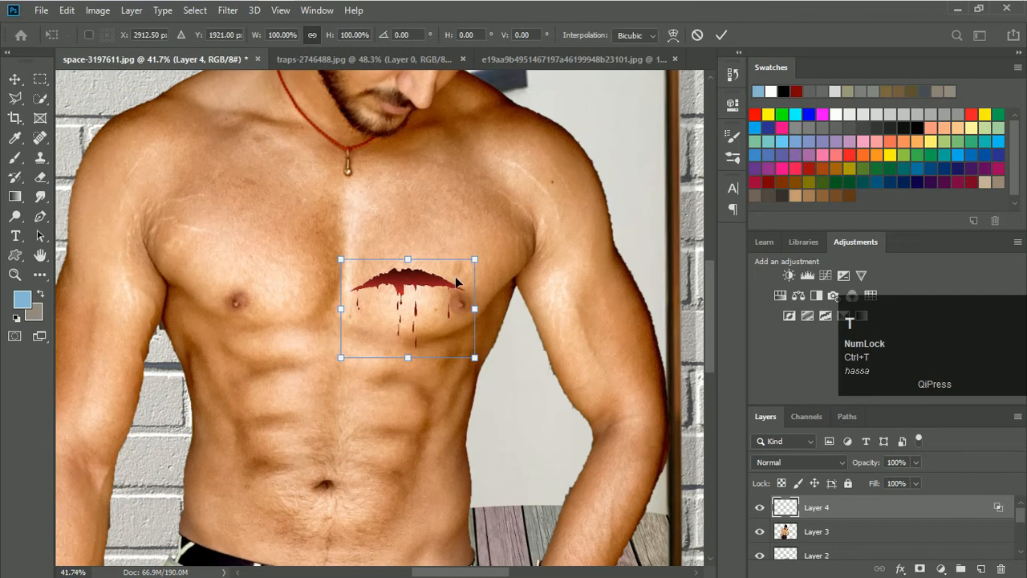
pyautogui.moveTo(483, 364); pyautogui.dragTo(454, 342)
pyautogui.moveTo(399, 283); pyautogui.dragTo(428, 276)
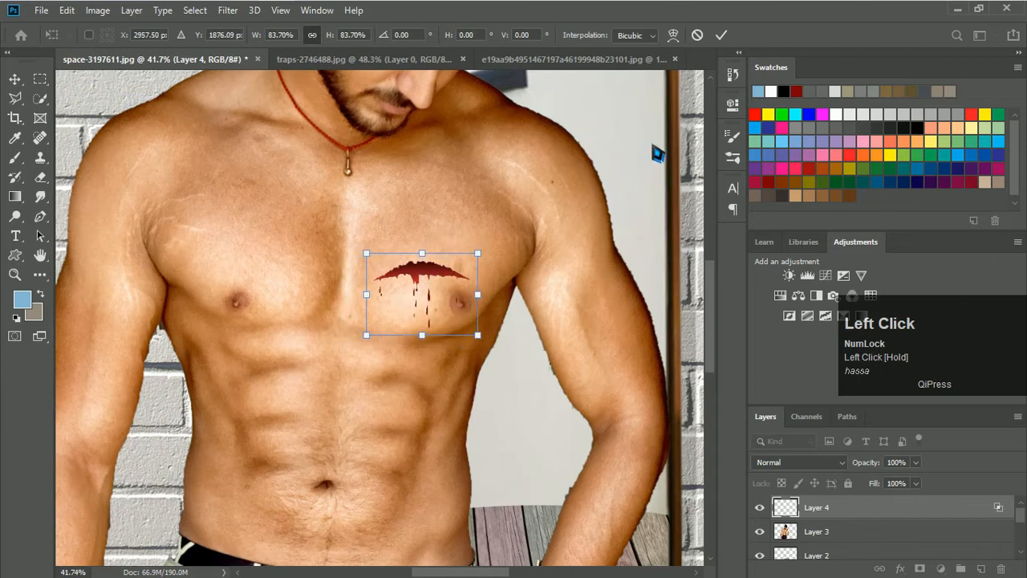
# Step: Warp the wound by stretching both ends outward and upward to follow the chest muscle
pyautogui.click(672, 34)
pyautogui.keyDown('alt'); pyautogui.scroll(2, 473, 298); pyautogui.keyUp('alt')
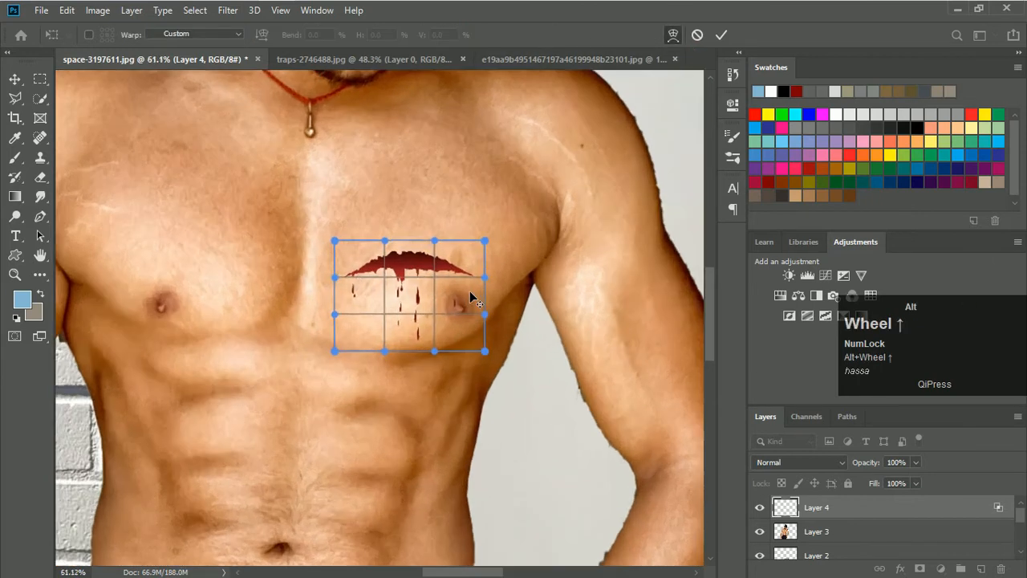
pyautogui.keyDown('alt'); pyautogui.scroll(1, 473, 299); pyautogui.keyUp('alt')
pyautogui.moveTo(487, 273); pyautogui.dragTo(494, 251)
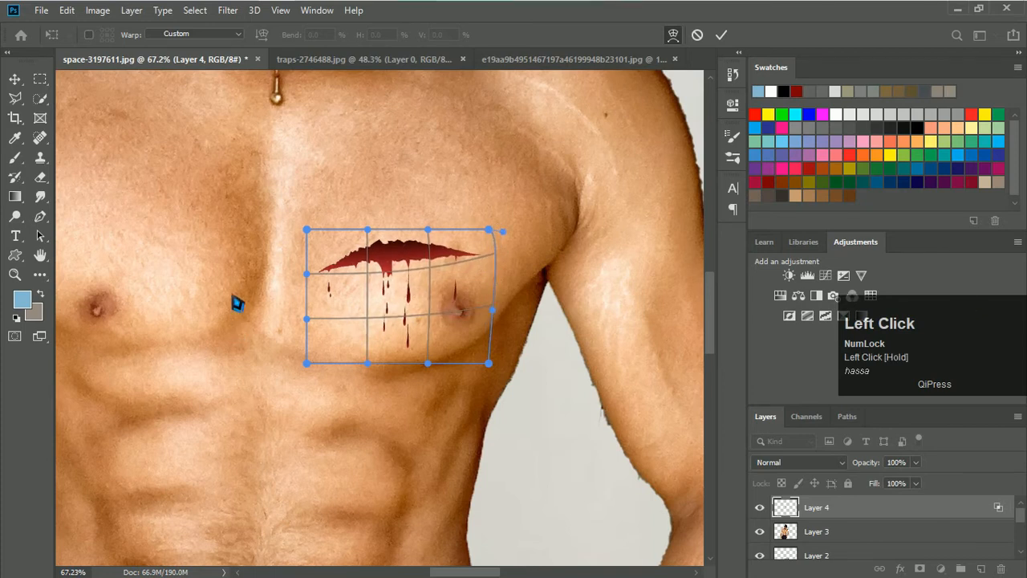
pyautogui.moveTo(309, 231); pyautogui.dragTo(294, 223)
pyautogui.moveTo(306, 273); pyautogui.dragTo(260, 267)
pyautogui.moveTo(496, 254); pyautogui.dragTo(531, 230)
pyautogui.click(721, 36)
# Step: Warp the wound again, raising its upper edge and extending the blood drips downward
pyautogui.hotkey('ctrl', 't')
pyautogui.click(721, 36)
pyautogui.scroll(-15, 369, 287)
pyautogui.scroll(18, 365, 277)
pyautogui.hotkey('ctrl', 't')
pyautogui.click(674, 35)
pyautogui.moveTo(401, 299); pyautogui.dragTo(395, 252)
pyautogui.moveTo(400, 479); pyautogui.dragTo(406, 509)
pyautogui.moveTo(493, 359); pyautogui.dragTo(492, 375)
pyautogui.moveTo(307, 298); pyautogui.dragTo(304, 306)
pyautogui.moveTo(586, 298); pyautogui.dragTo(589, 306)
pyautogui.click(721, 36)
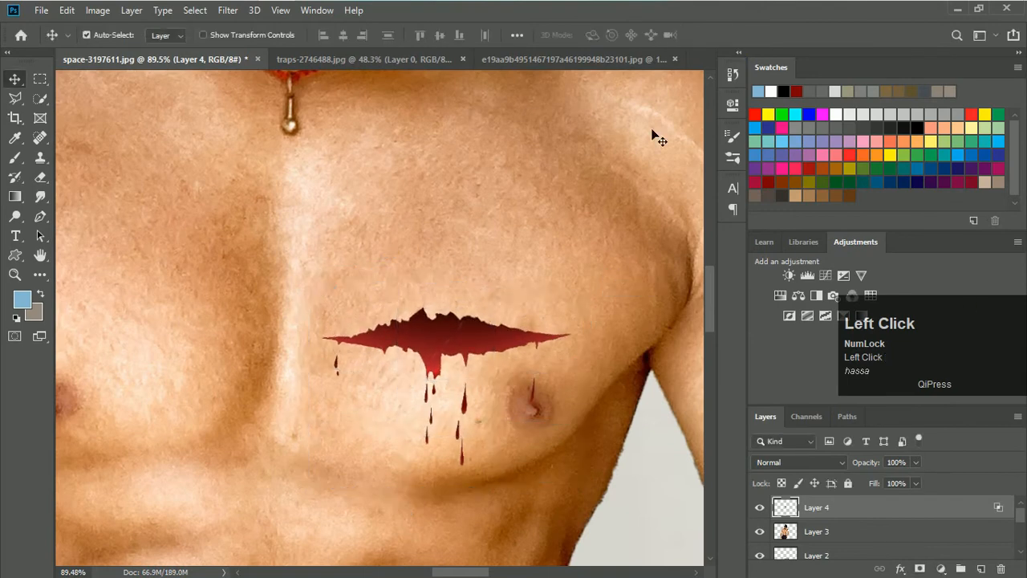
# Step: Scale the wound down slightly and reposition it on the chest above the nipple
pyautogui.scroll(-15, 451, 325)
pyautogui.scroll(8, 451, 325)
pyautogui.hotkey('ctrl', 't')
pyautogui.moveTo(525, 390); pyautogui.dragTo(491, 366)
pyautogui.click(721, 35)
pyautogui.moveTo(434, 304); pyautogui.dragTo(453, 299)
# Step: Paint along the wound's upper edge toward the arm with a 19 px brush at 38% opacity in its sampled dark red
pyautogui.scroll(-10, 373, 295)
pyautogui.scroll(18, 377, 298)
pyautogui.click(14, 158)
pyautogui.press('[')
pyautogui.press('[')
pyautogui.press('[')
pyautogui.press('[')
pyautogui.press('[')
pyautogui.press('[')
pyautogui.keyDown('alt'); pyautogui.click(399, 289); pyautogui.keyUp('alt')
pyautogui.scroll(7, 456, 294)
pyautogui.hotkey('ctrl', 'z')
pyautogui.moveTo(477, 261)
pyautogui.mouseDown()
pyautogui.moveTo(532, 263)
pyautogui.moveTo(595, 292)
pyautogui.moveTo(441, 331)
pyautogui.moveTo(154, 314)
pyautogui.moveTo(308, 248)
pyautogui.moveTo(539, 290)
pyautogui.mouseUp()
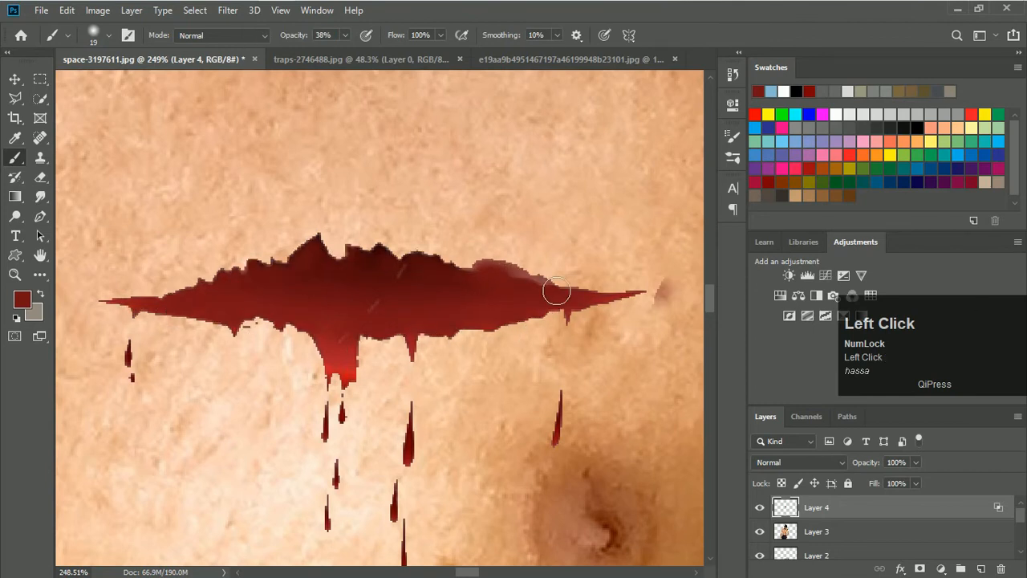
pyautogui.moveTo(582, 331); pyautogui.dragTo(574, 327)
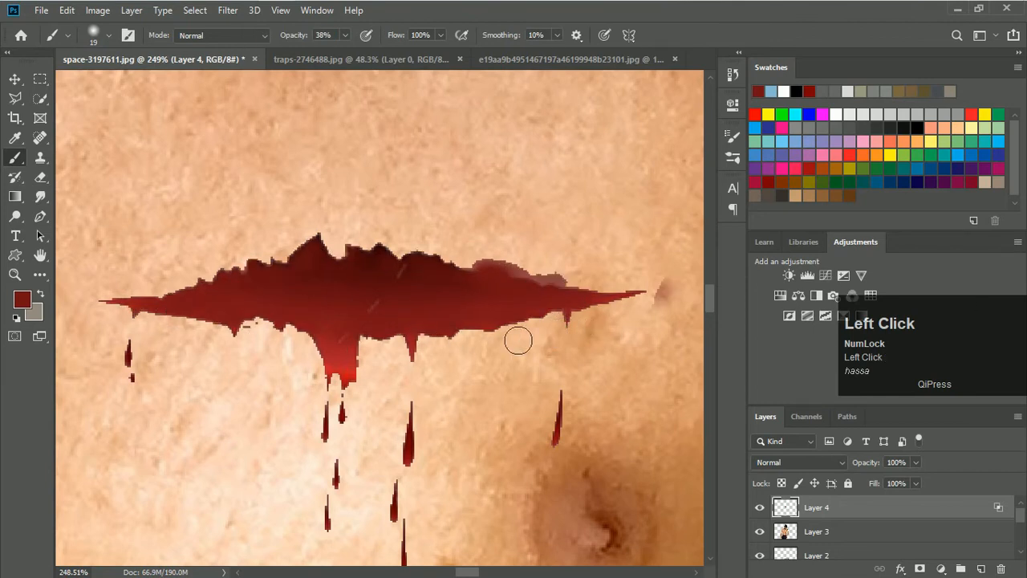
# Step: Soften the rest of the wound's upper edge and touch up its central drip with dark red brush strokes
pyautogui.scroll(-8, 301, 297)
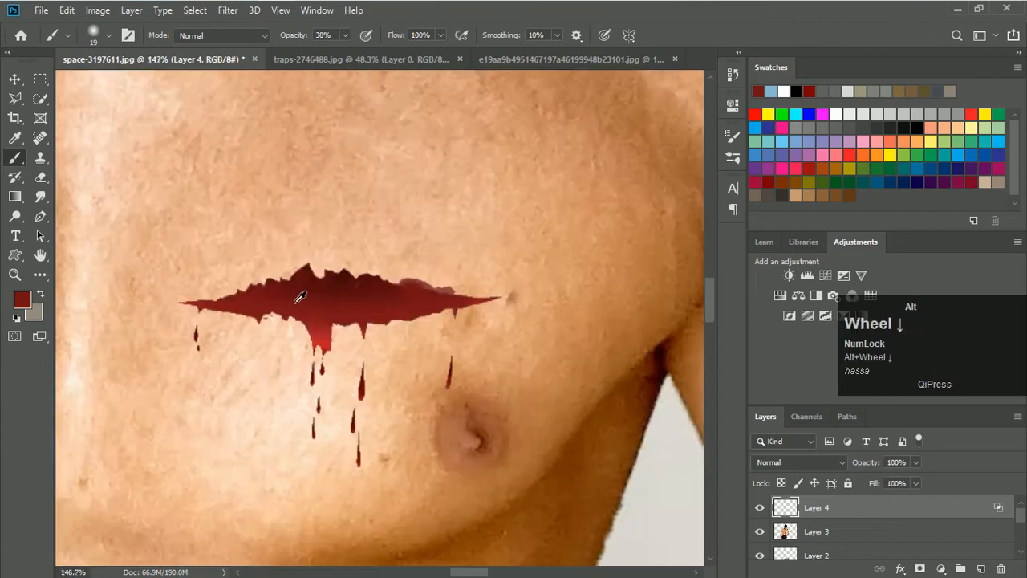
pyautogui.scroll(3, 306, 306)
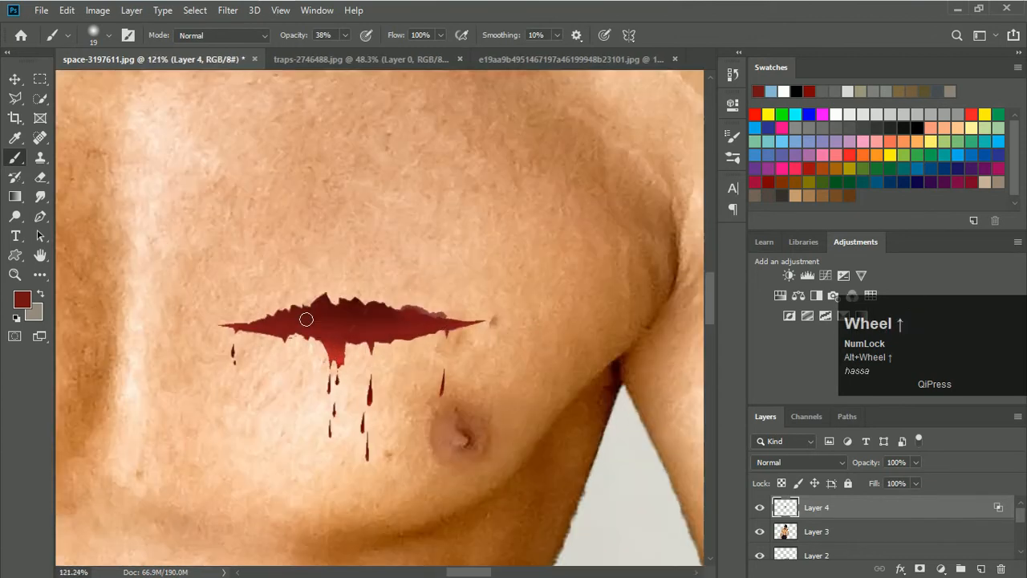
pyautogui.click(305, 310)
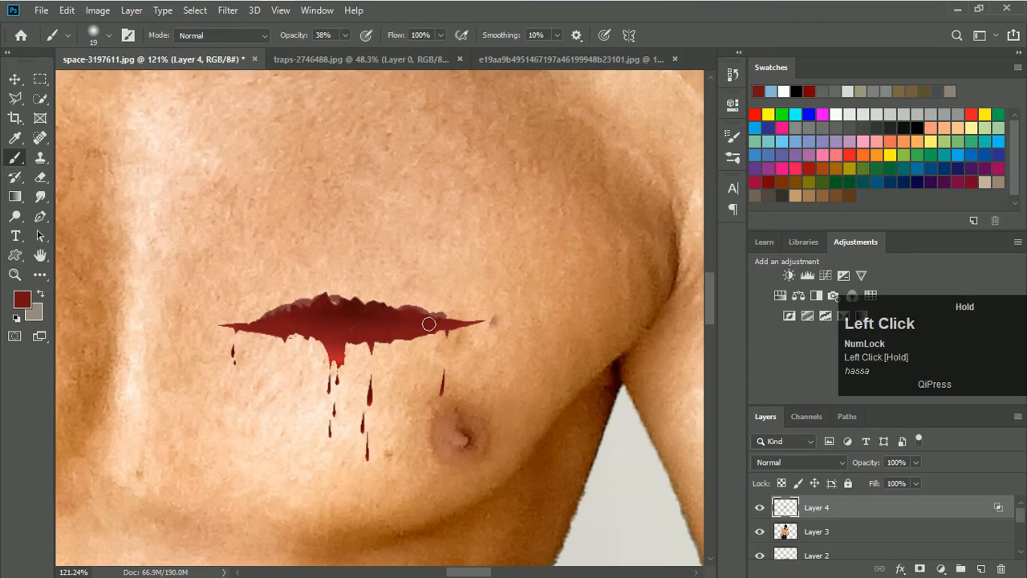
pyautogui.scroll(-5, 337, 341)
pyautogui.scroll(4, 321, 344)
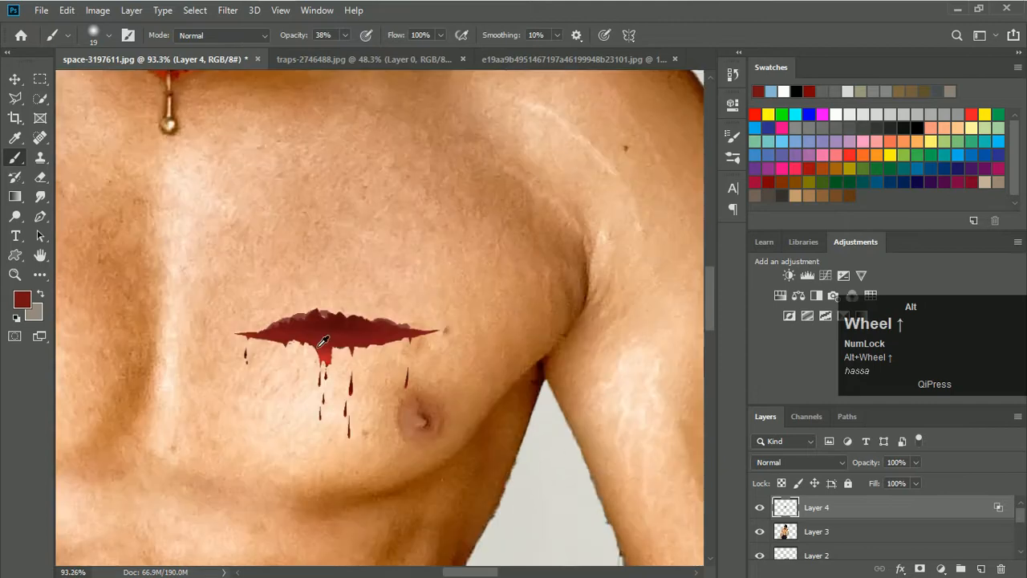
pyautogui.scroll(3, 324, 341)
pyautogui.click(335, 359)
pyautogui.scroll(-10, 334, 353)
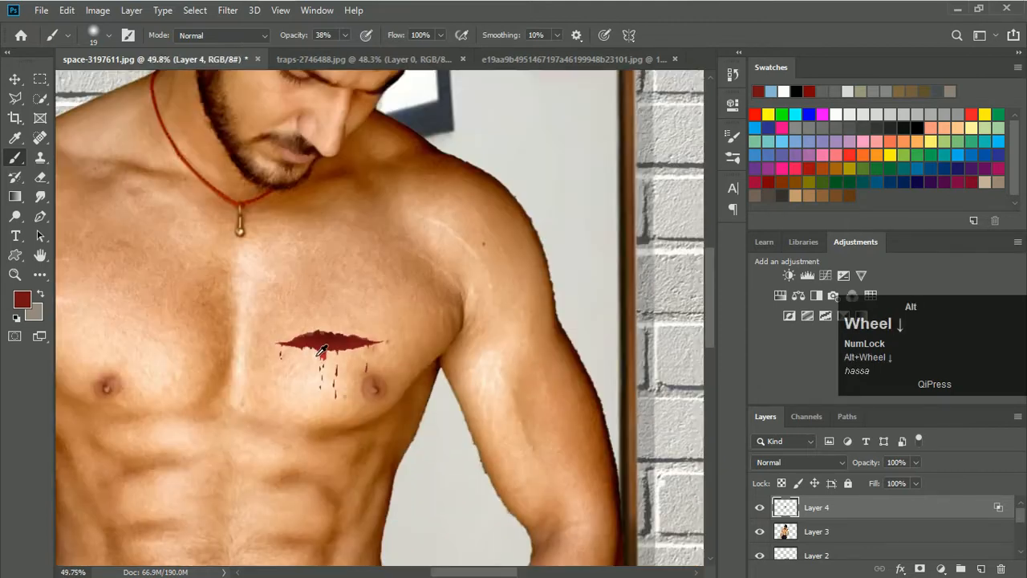
# Step: Bring the blood drip image x.png in from the desktop as its own document
pyautogui.scroll(-3, 342, 255)
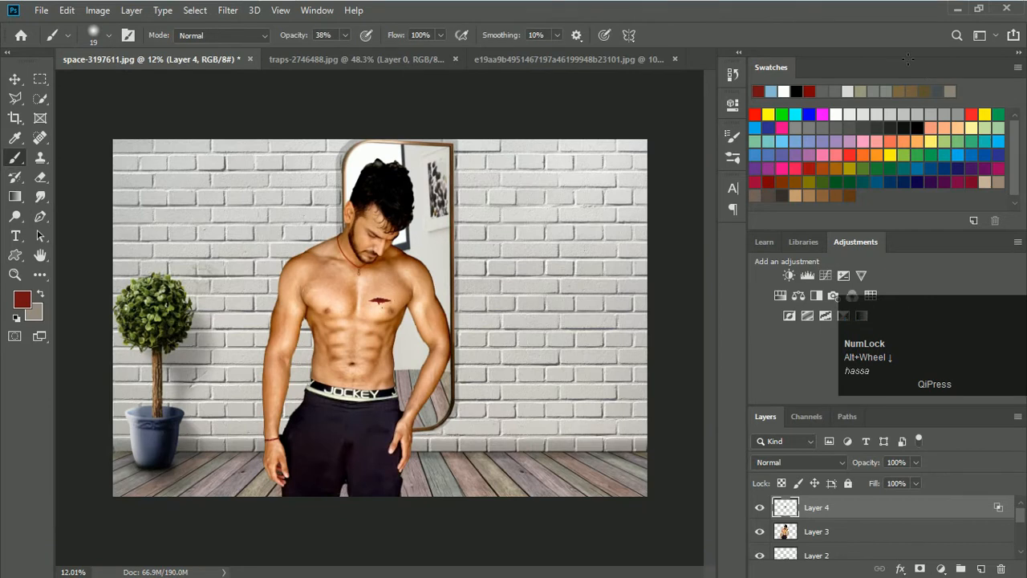
pyautogui.click(957, 9)
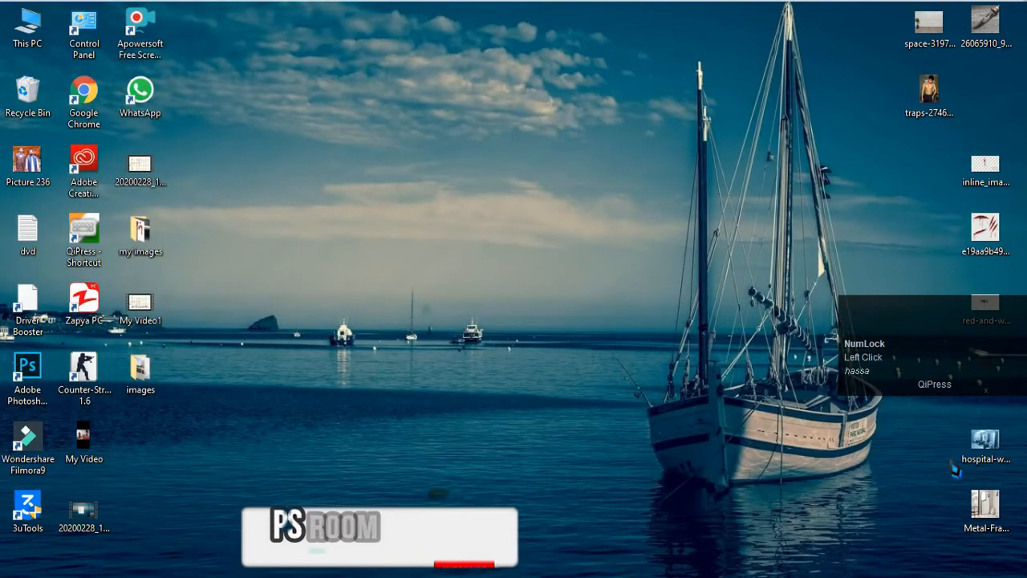
pyautogui.click(710, 336)
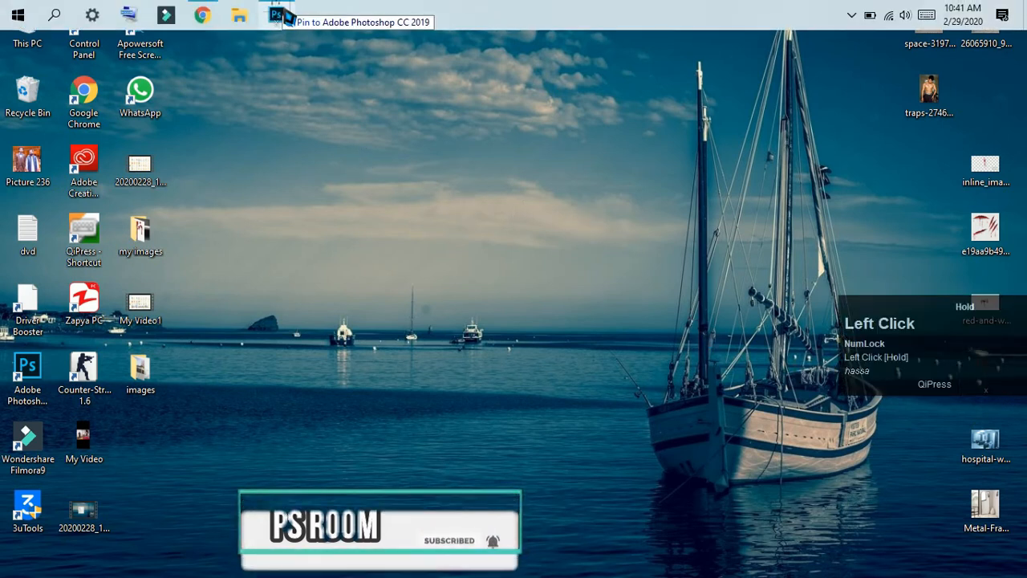
pyautogui.click(282, 7)
pyautogui.moveTo(661, 41); pyautogui.dragTo(715, 71)
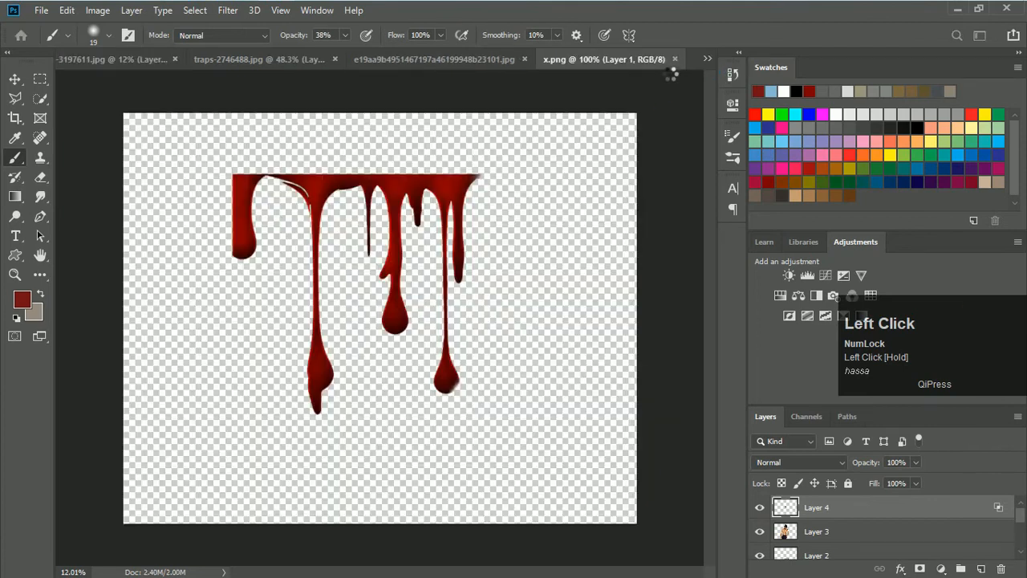
pyautogui.click(523, 59)
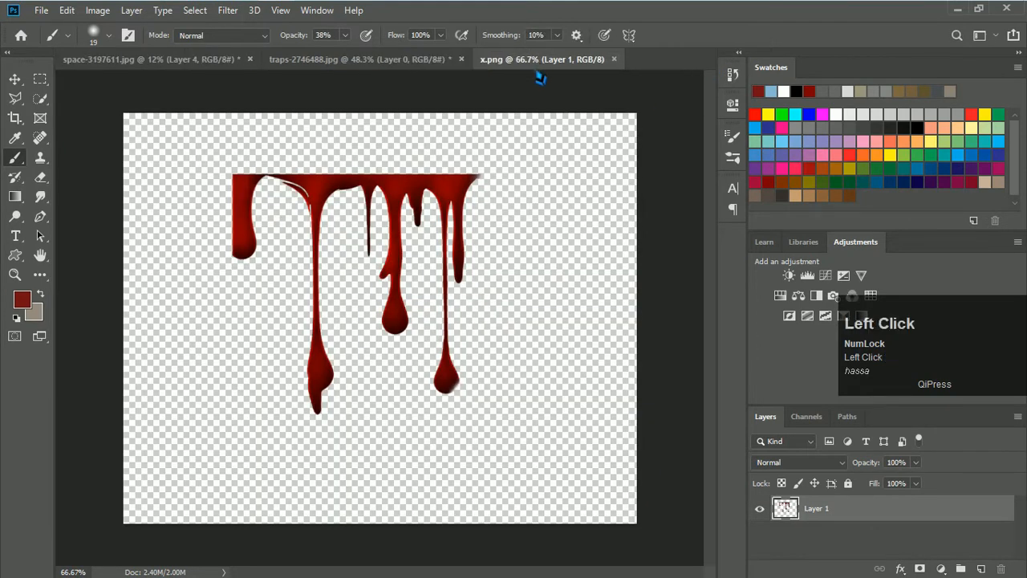
pyautogui.click(461, 60)
pyautogui.click(510, 229)
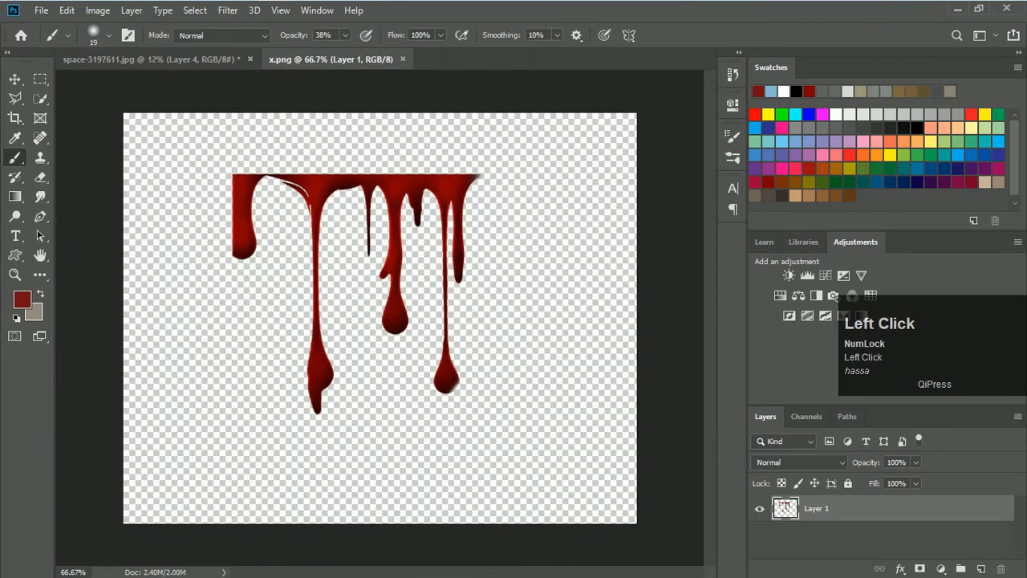
# Step: Move the blood drips from x.png into the space-3197611.jpg composite and place them on the man's chest
pyautogui.click(14, 79)
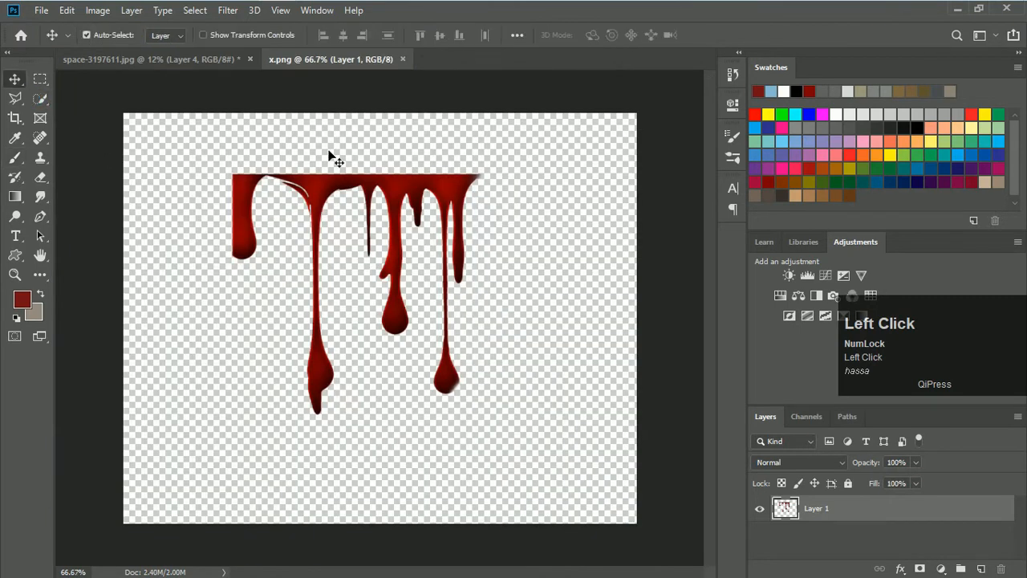
pyautogui.moveTo(370, 193); pyautogui.dragTo(386, 325)
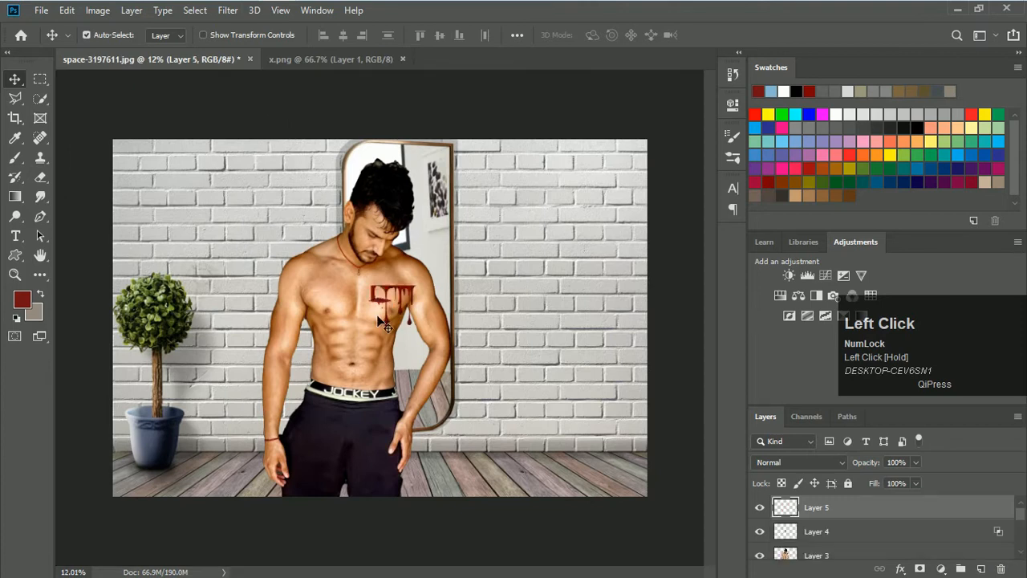
pyautogui.moveTo(393, 299); pyautogui.dragTo(380, 318)
# Step: Scale the blood drips to 38.94% and position them directly beneath the chest wound
pyautogui.scroll(5, 385, 313)
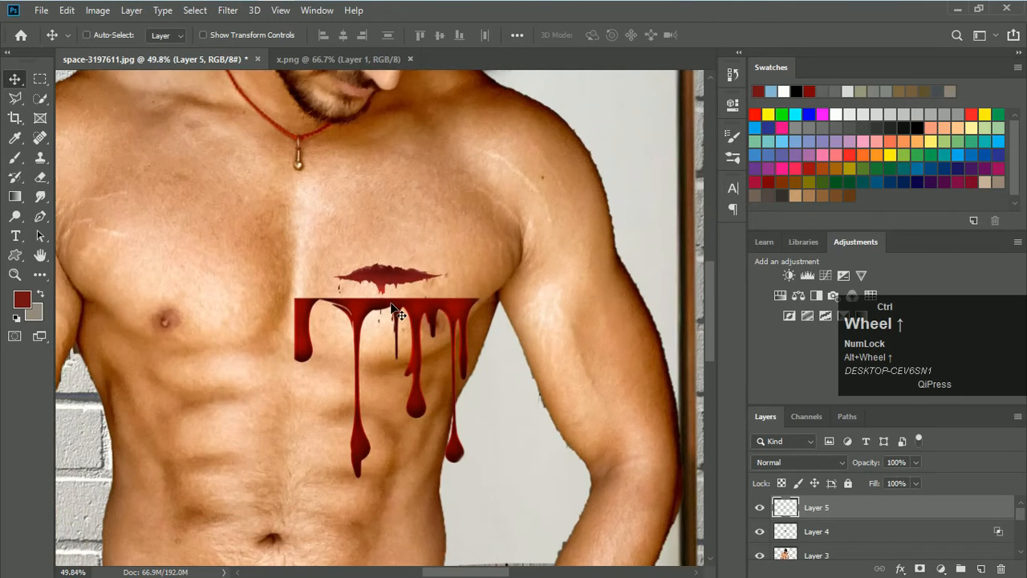
pyautogui.hotkey('ctrl', 'y')
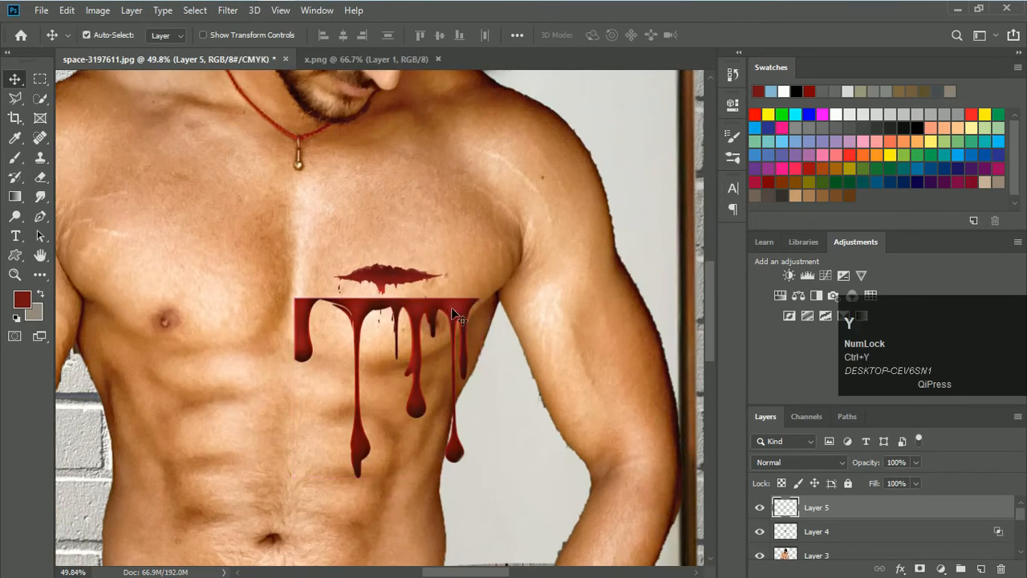
pyautogui.hotkey('ctrl', 't')
pyautogui.moveTo(488, 306); pyautogui.dragTo(416, 228)
pyautogui.scroll(2, 367, 389)
pyautogui.moveTo(376, 238); pyautogui.dragTo(382, 277)
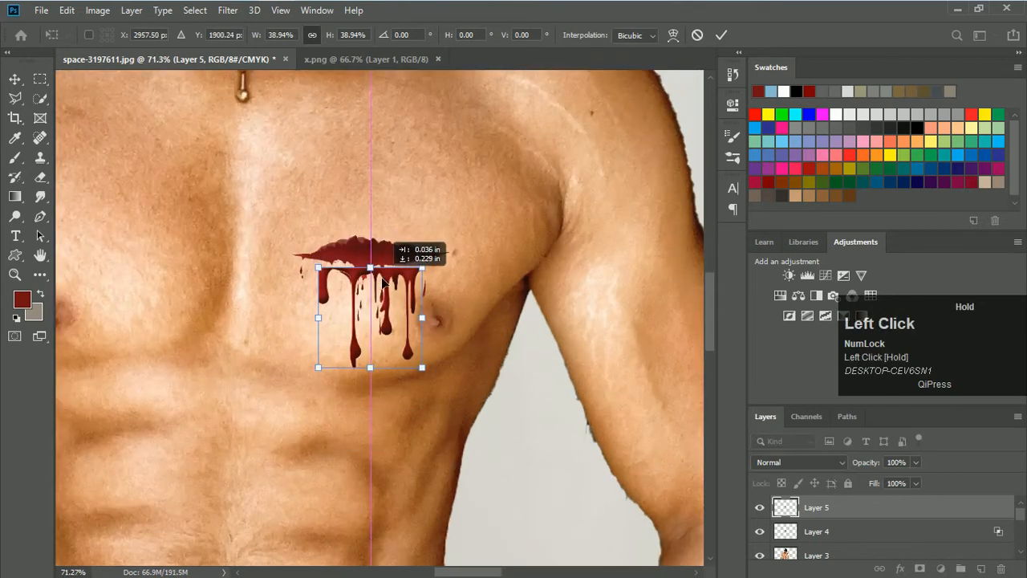
pyautogui.click(722, 36)
# Step: Warp the blood drips, raising and widening their upper edge to meet the wound's lower edge
pyautogui.scroll(4, 394, 220)
pyautogui.hotkey('ctrl', 't')
pyautogui.click(674, 36)
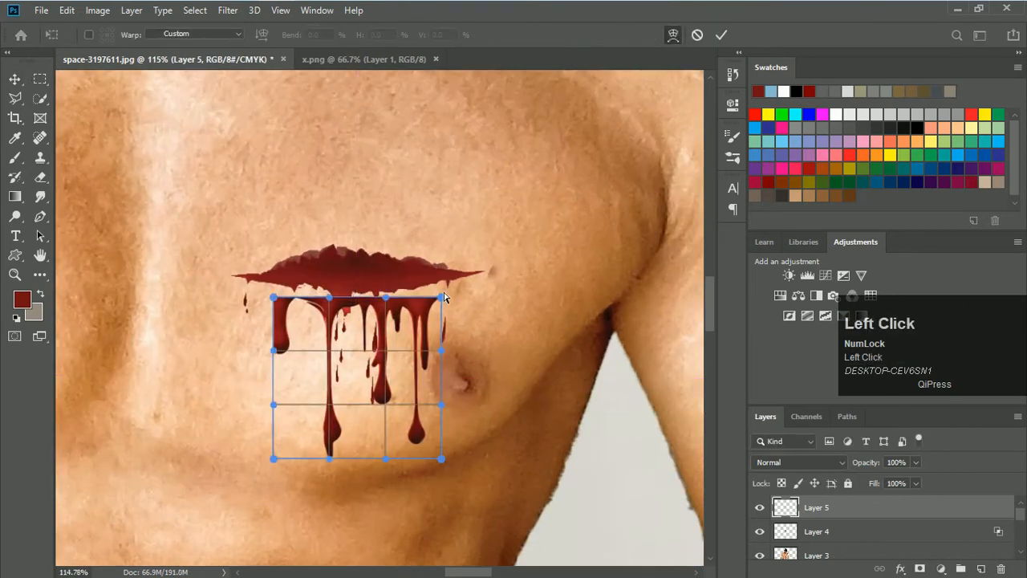
pyautogui.moveTo(444, 297); pyautogui.dragTo(453, 273)
pyautogui.moveTo(274, 297); pyautogui.dragTo(267, 278)
pyautogui.moveTo(329, 290); pyautogui.dragTo(330, 287)
pyautogui.click(722, 35)
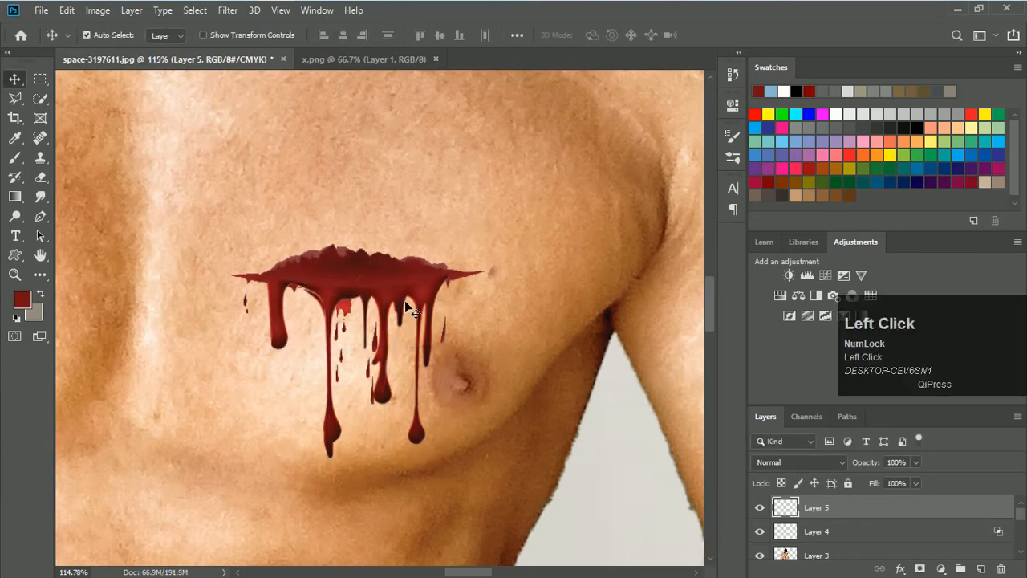
# Step: Soften the drips' upper edge where it overlaps the wound with a 15 px eraser at 27% opacity
pyautogui.click(40, 177)
pyautogui.scroll(8, 448, 296)
pyautogui.keyDown('alt'); pyautogui.rightClick(348, 252); pyautogui.keyUp('alt')
pyautogui.keyDown('alt'); pyautogui.rightClick(337, 226); pyautogui.keyUp('alt')
pyautogui.moveTo(442, 269)
pyautogui.mouseDown()
pyautogui.moveTo(458, 265)
pyautogui.moveTo(399, 268)
pyautogui.mouseUp()
pyautogui.keyDown('alt'); pyautogui.rightClick(359, 196); pyautogui.keyUp('alt')
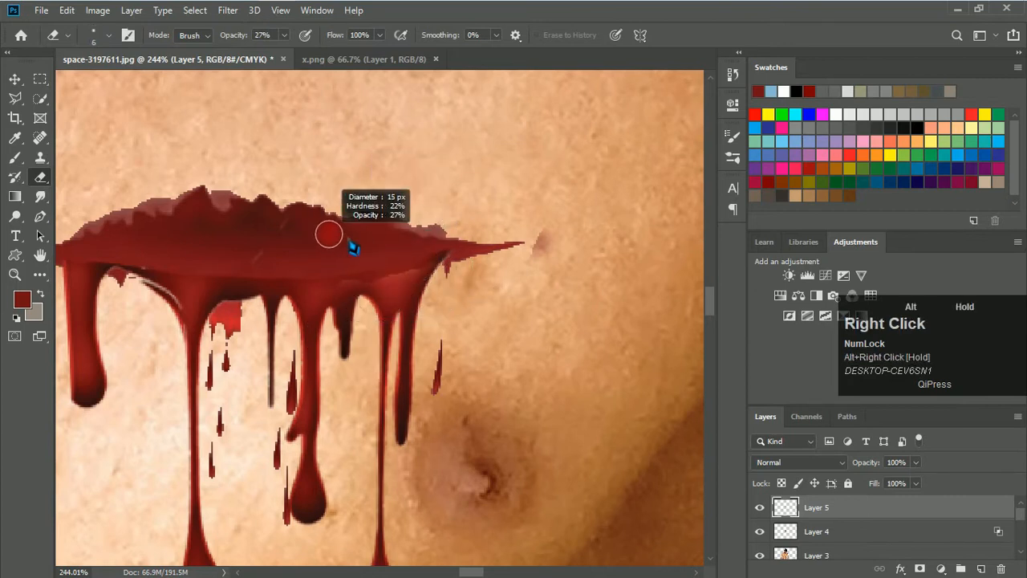
pyautogui.click(371, 275)
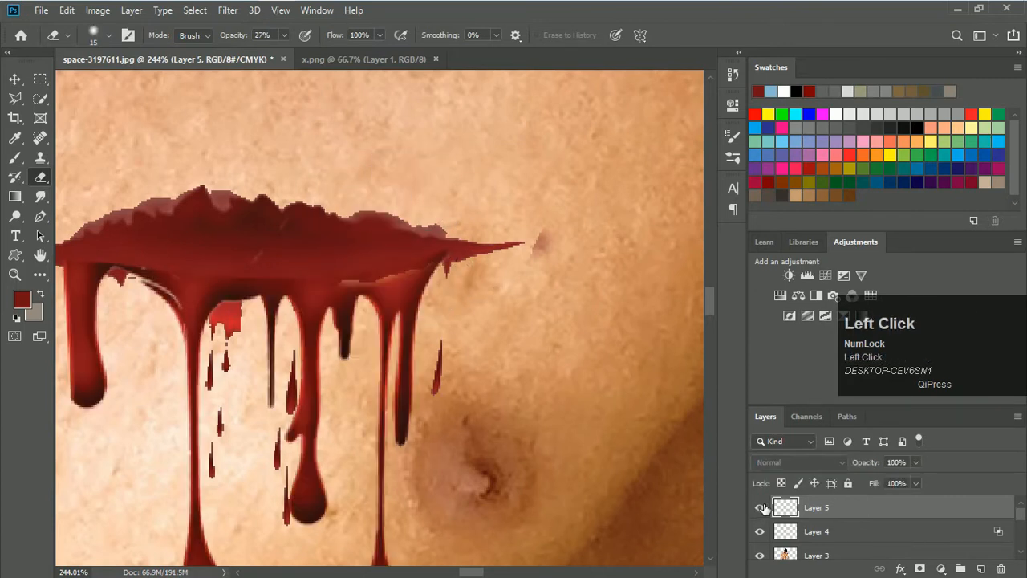
pyautogui.scroll(9, 313, 255)
pyautogui.moveTo(321, 315); pyautogui.dragTo(291, 320)
pyautogui.scroll(3, 403, 335)
pyautogui.moveTo(404, 335); pyautogui.dragTo(353, 317)
pyautogui.scroll(-12, 344, 301)
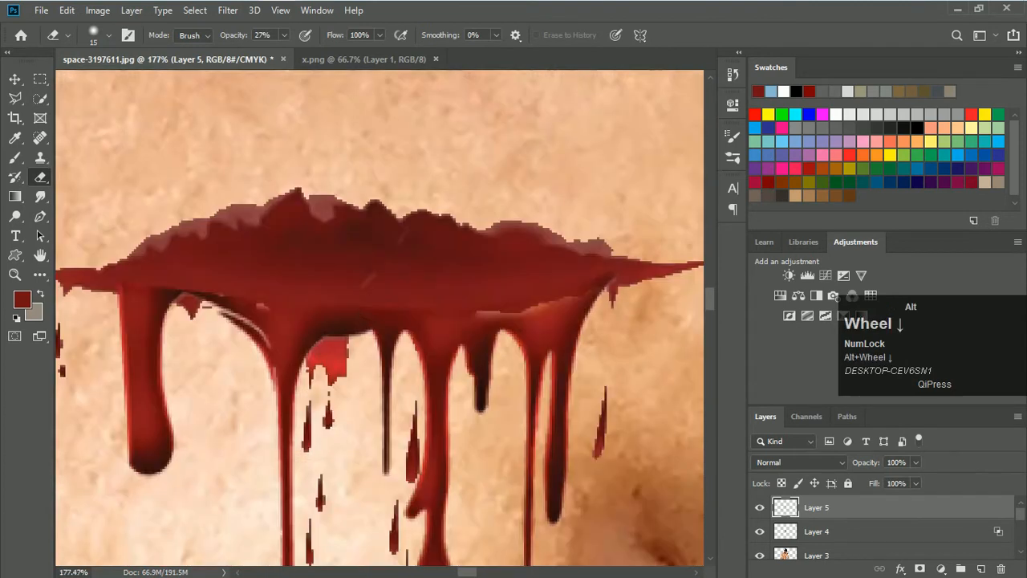
# Step: Paint over the seam between the wound and the drips in dark red with a 19 px brush at 38% opacity
pyautogui.scroll(-4, 313, 310)
pyautogui.scroll(8, 403, 325)
pyautogui.click(14, 158)
pyautogui.moveTo(412, 289); pyautogui.dragTo(387, 289)
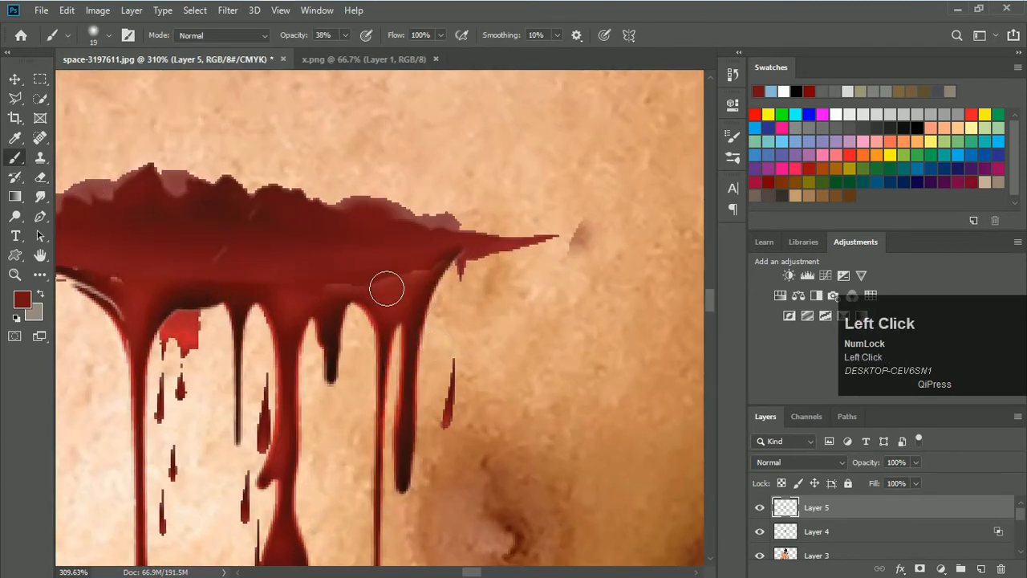
pyautogui.moveTo(454, 251); pyautogui.dragTo(416, 246)
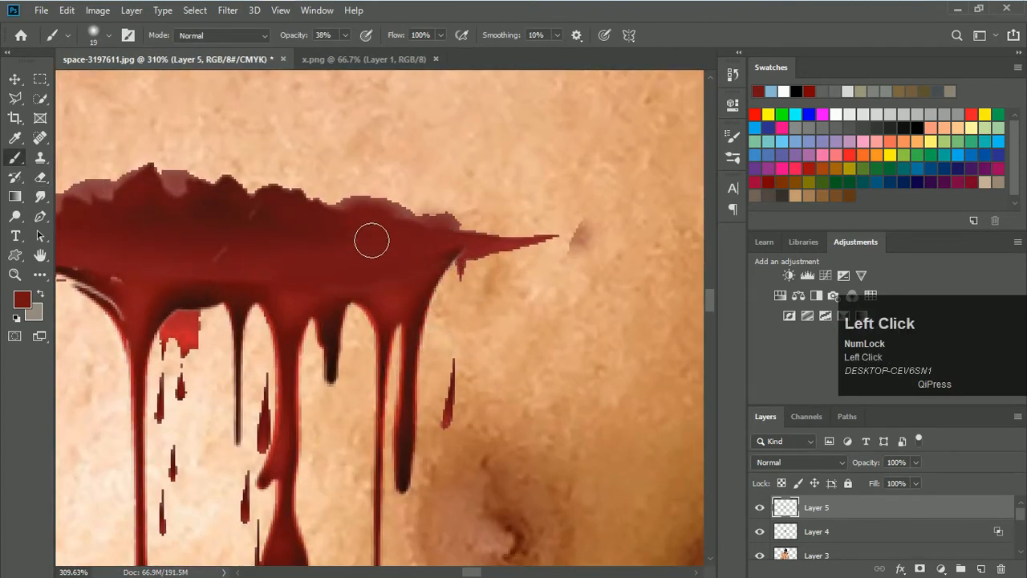
pyautogui.scroll(-10, 240, 259)
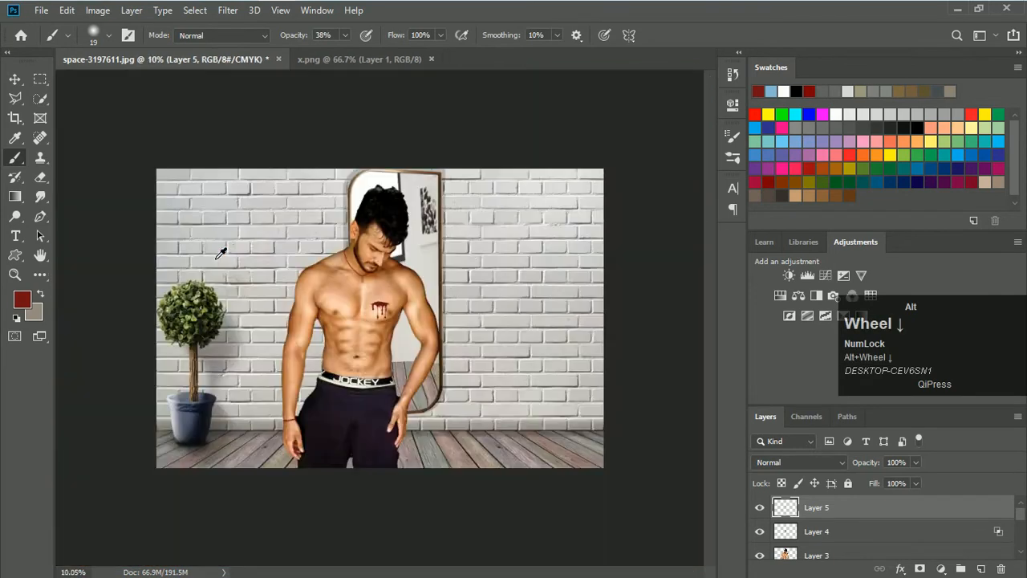
pyautogui.scroll(6, 381, 313)
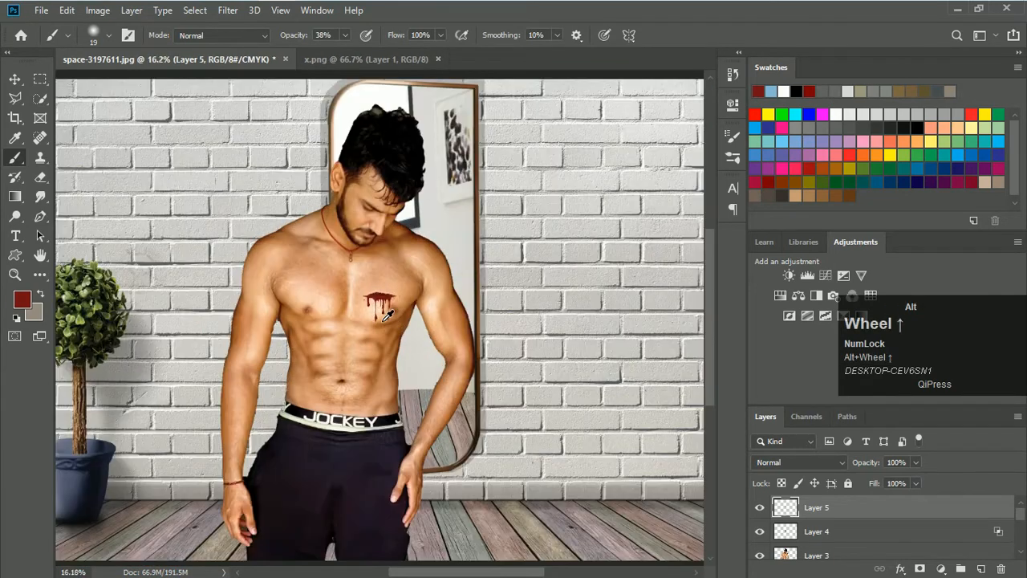
pyautogui.scroll(-2, 387, 314)
pyautogui.scroll(-1, 388, 315)
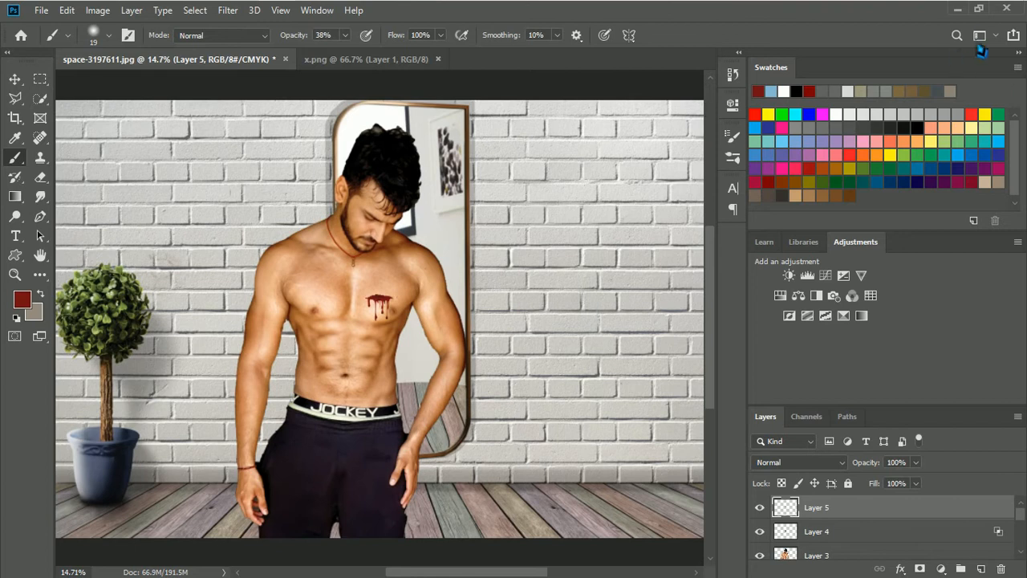
# Step: Open inline_image_preview.jpg from the desktop and convert its locked background into a normal layer
pyautogui.click(957, 8)
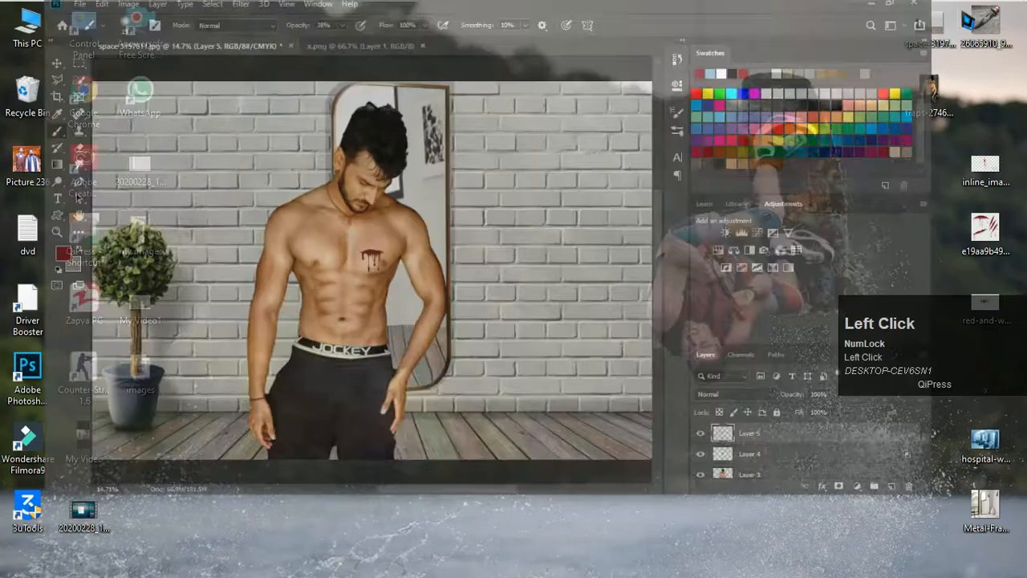
pyautogui.moveTo(277, 16); pyautogui.dragTo(491, 78)
pyautogui.moveTo(373, 268); pyautogui.dragTo(370, 265)
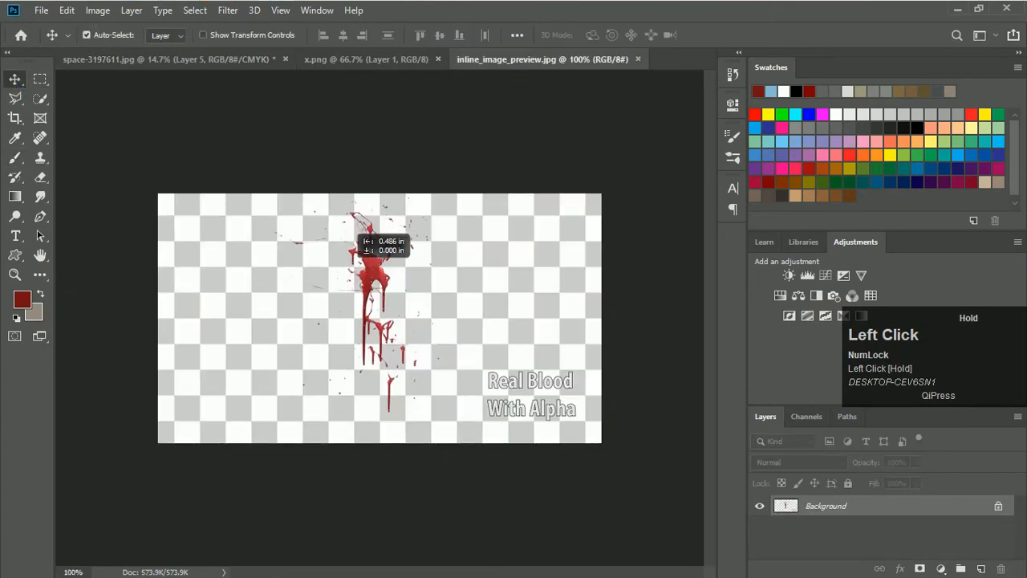
pyautogui.click(509, 262)
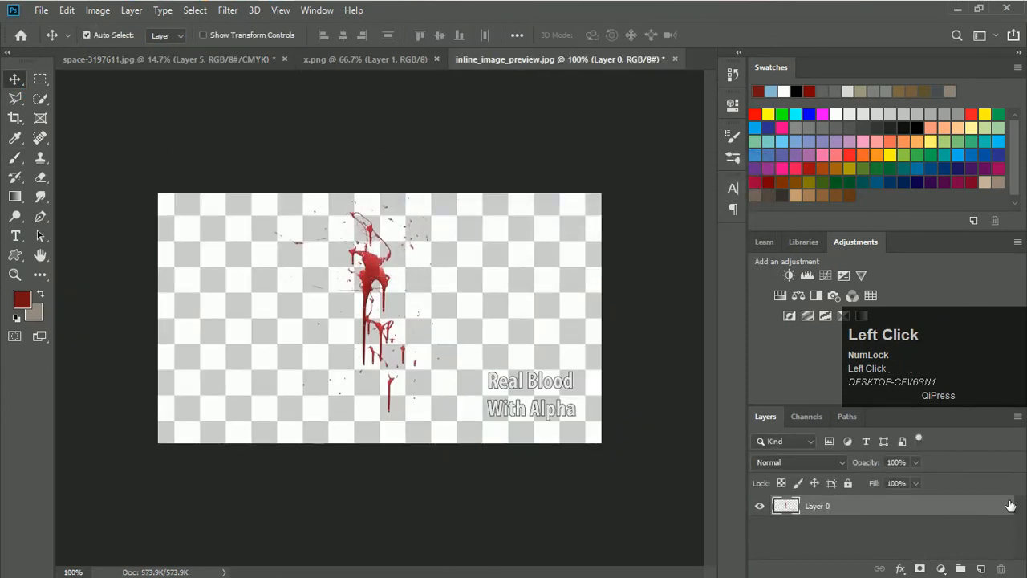
# Step: Hide the light checkerboard backdrop around the blood splatter by adjusting the layer's Blend If range
pyautogui.doubleClick(943, 502)
pyautogui.moveTo(837, 330); pyautogui.dragTo(735, 338)
pyautogui.click(963, 100)
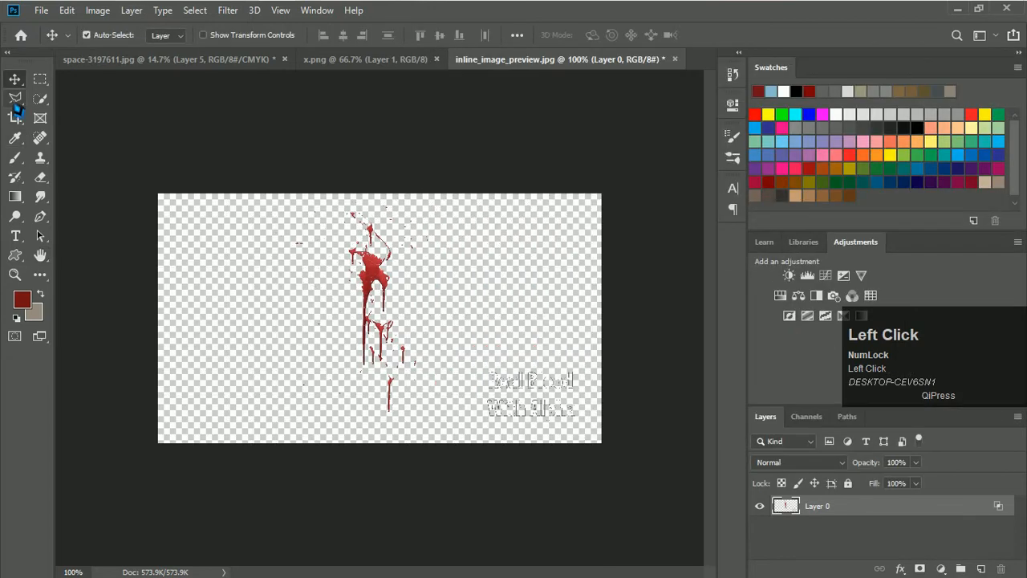
# Step: Shift the splatter layer sideways and erase its "Real Blood With Alpha" caption with a 113 px eraser at 27% opacity
pyautogui.moveTo(383, 289); pyautogui.dragTo(321, 281)
pyautogui.click(40, 177)
pyautogui.keyDown('alt'); pyautogui.rightClick(456, 395); pyautogui.keyUp('alt')
pyautogui.moveTo(525, 410)
pyautogui.mouseDown()
pyautogui.moveTo(470, 455)
pyautogui.moveTo(500, 409)
pyautogui.mouseUp()
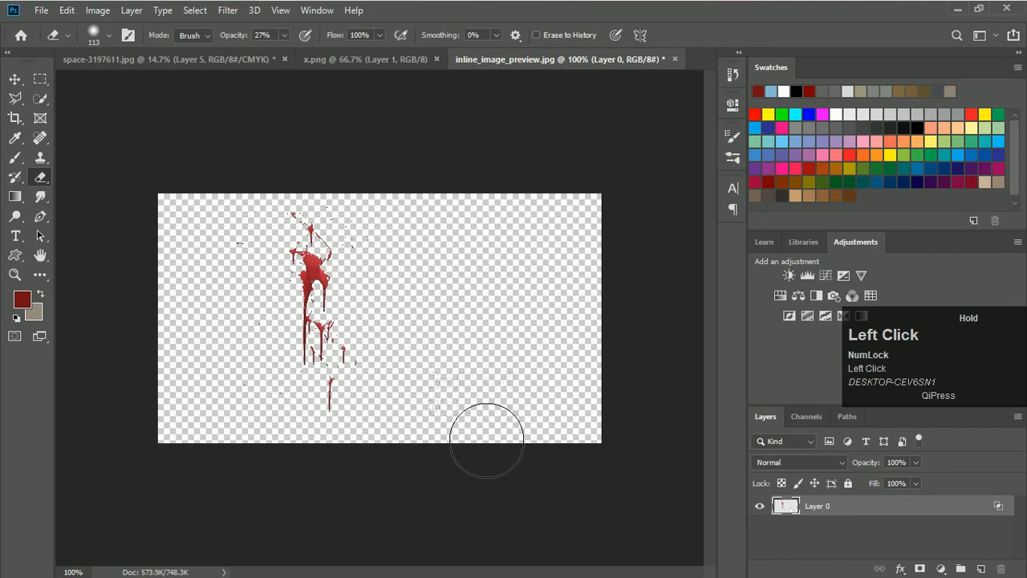
# Step: Move the blood splatter from inline_image_preview.jpg into the space-3197611.jpg composite
pyautogui.click(14, 78)
pyautogui.moveTo(313, 272); pyautogui.dragTo(377, 304)
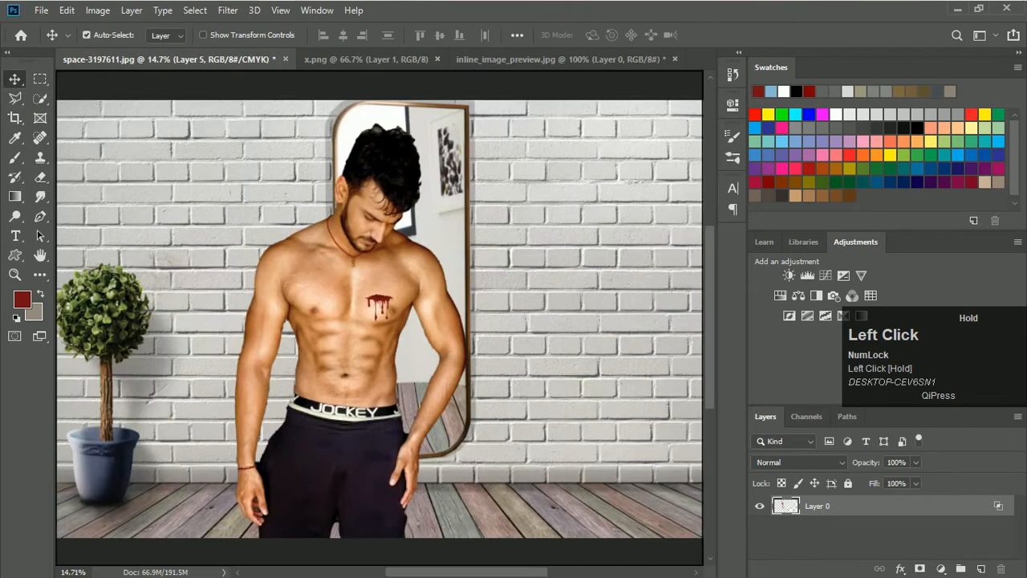
pyautogui.moveTo(394, 342); pyautogui.dragTo(395, 348)
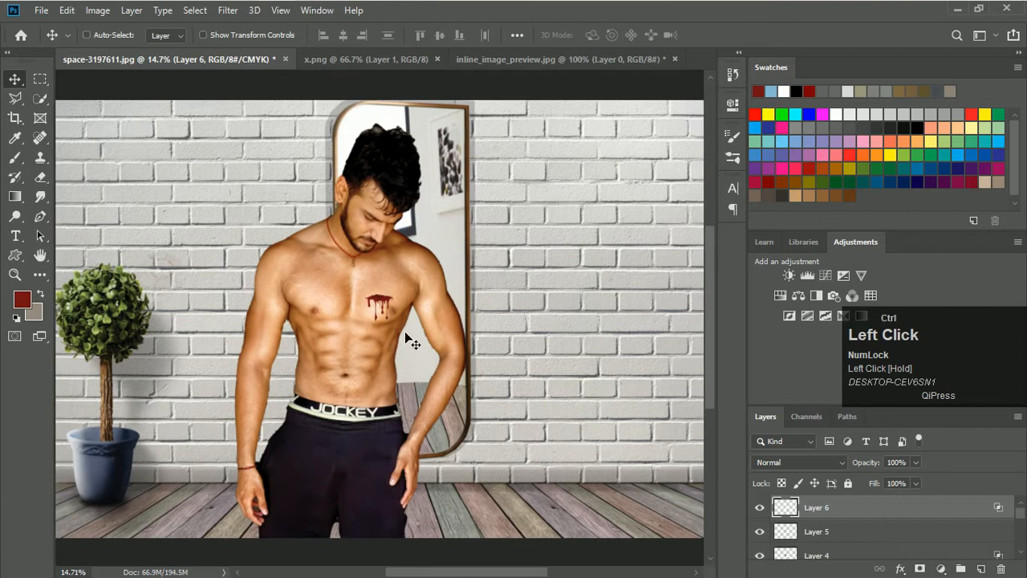
# Step: Scale the blood splatter to 253.23% and position it on the abdomen below the chest wound
pyautogui.hotkey('ctrl', 't')
pyautogui.moveTo(438, 321); pyautogui.dragTo(531, 264)
pyautogui.keyDown('alt'); pyautogui.scroll(3, 531, 263); pyautogui.keyUp('alt')
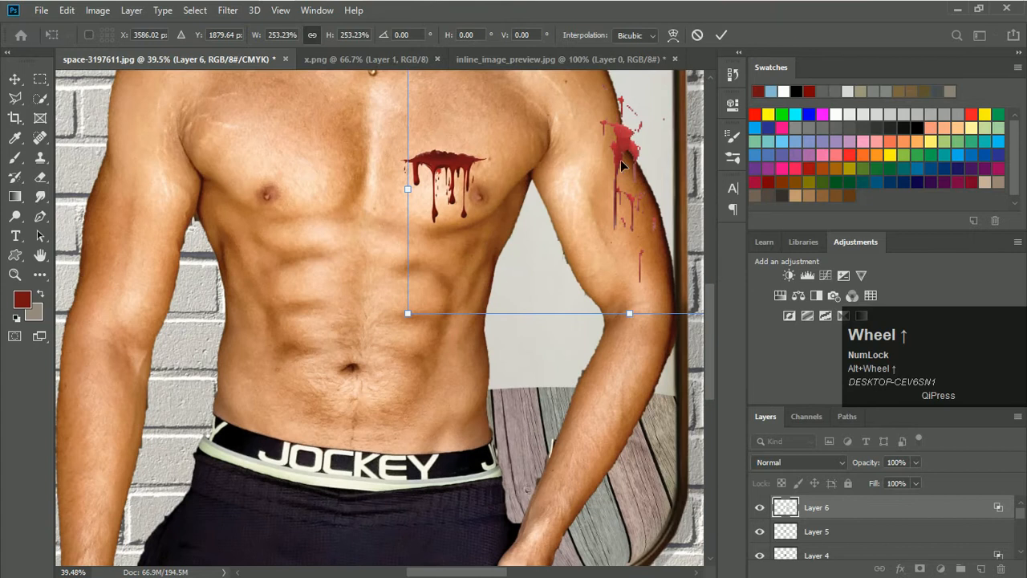
pyautogui.moveTo(635, 148); pyautogui.dragTo(434, 276)
pyautogui.keyDown('alt'); pyautogui.scroll(1, 479, 255); pyautogui.keyUp('alt')
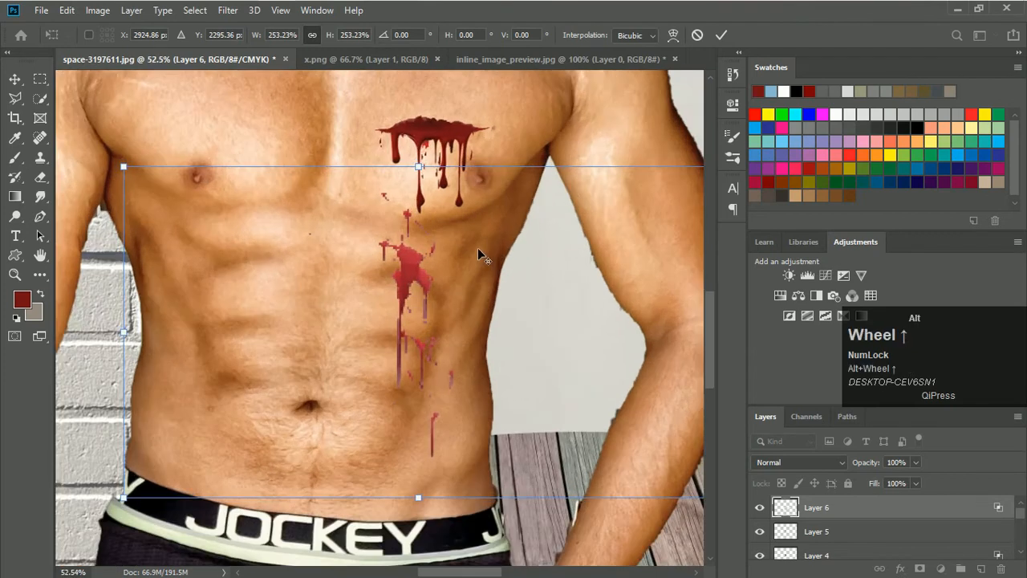
pyautogui.click(722, 35)
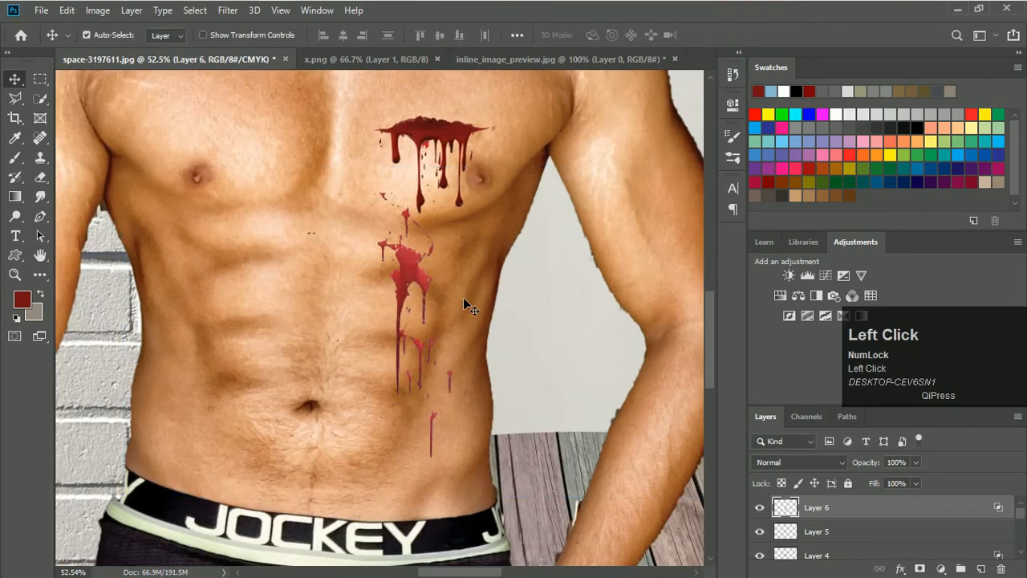
# Step: Move the blood splatter about 0.64 in down the abdomen, toward the waistband
pyautogui.moveTo(407, 281); pyautogui.dragTo(399, 347)
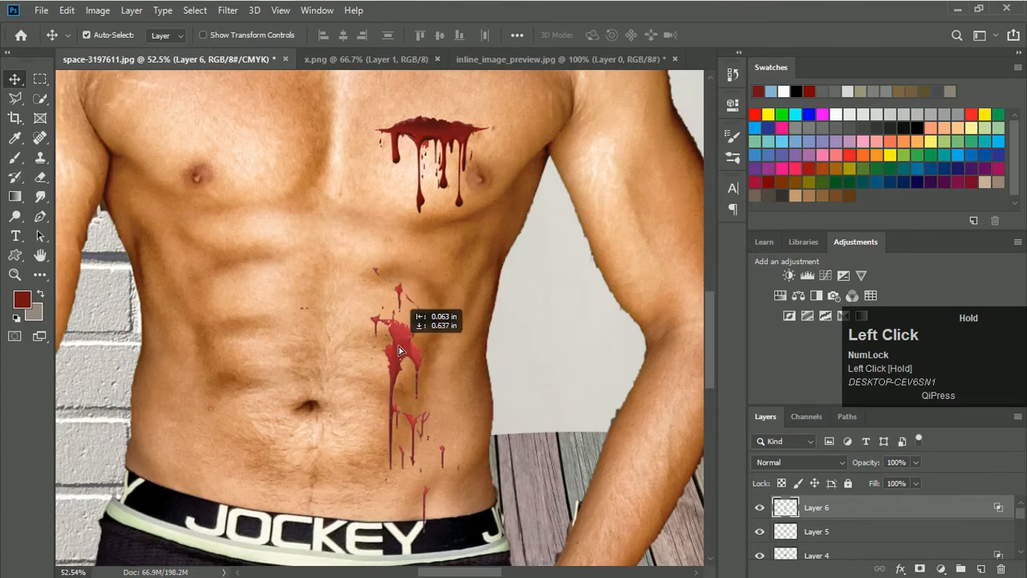
pyautogui.moveTo(410, 353); pyautogui.dragTo(408, 350)
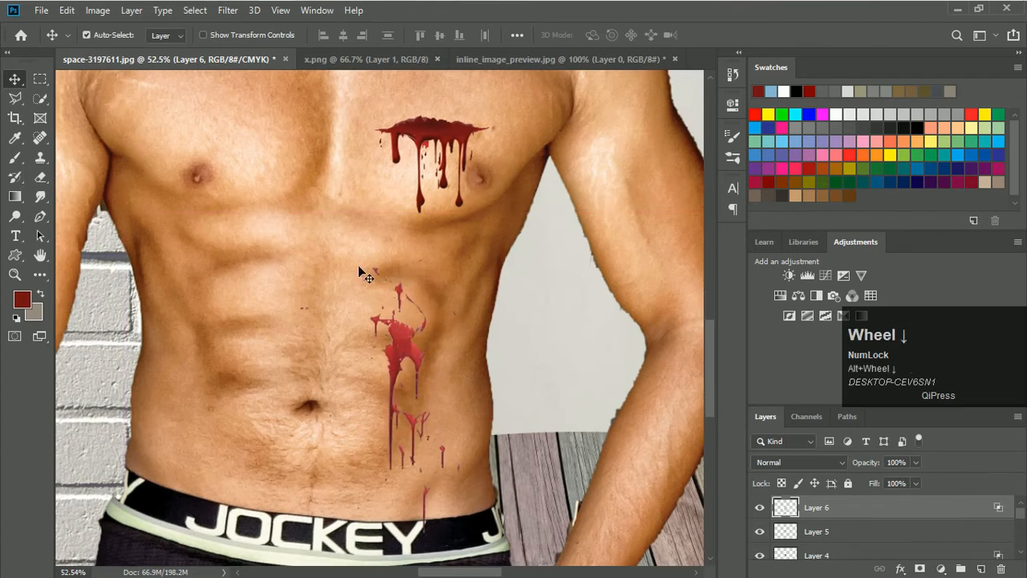
pyautogui.scroll(-5, 358, 265)
pyautogui.scroll(-1, 453, 277)
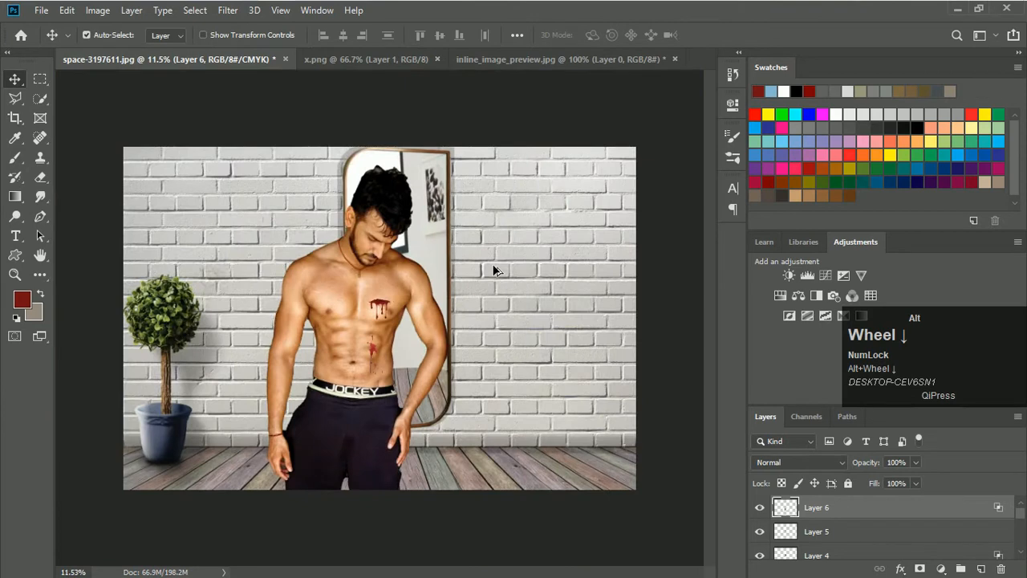
pyautogui.scroll(5, 353, 375)
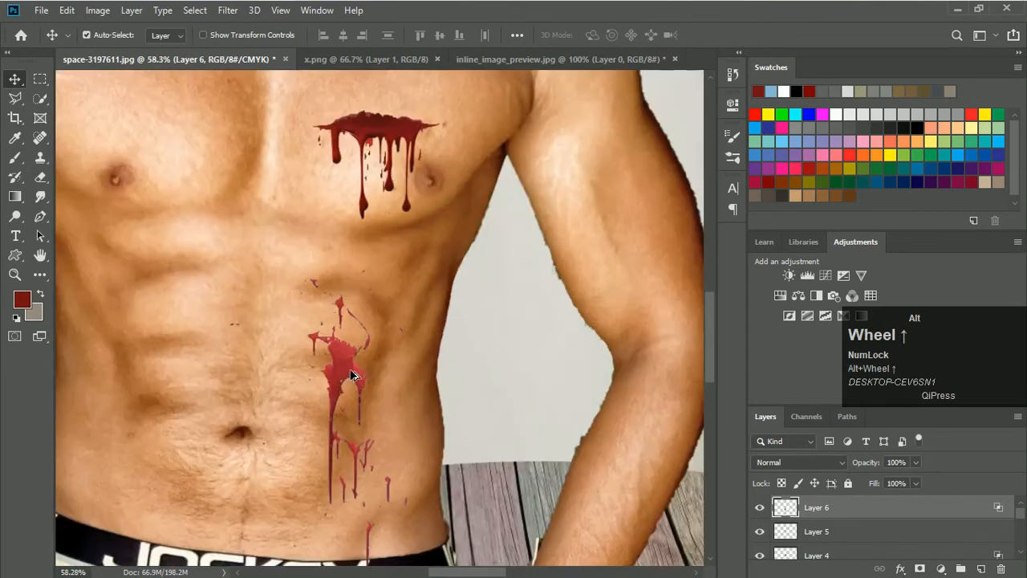
# Step: Select the main blood splatter shape on the abdomen with the Magic Wand and undo the Hue/Saturation adjustment layer made from it
pyautogui.scroll(1, 352, 375)
pyautogui.moveTo(351, 368); pyautogui.dragTo(361, 368)
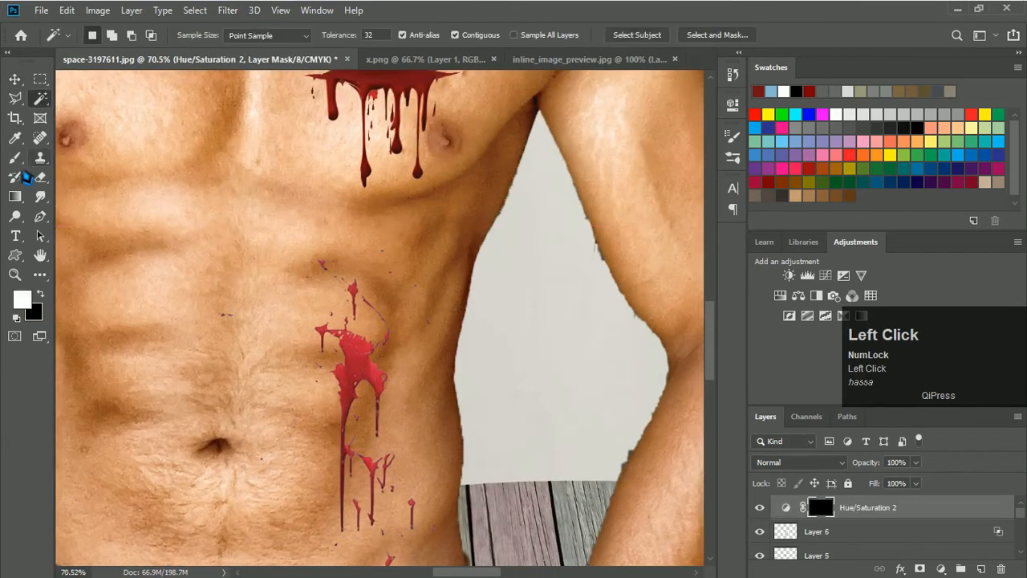
pyautogui.press('b')
pyautogui.hotkey('ctrl', 'z')
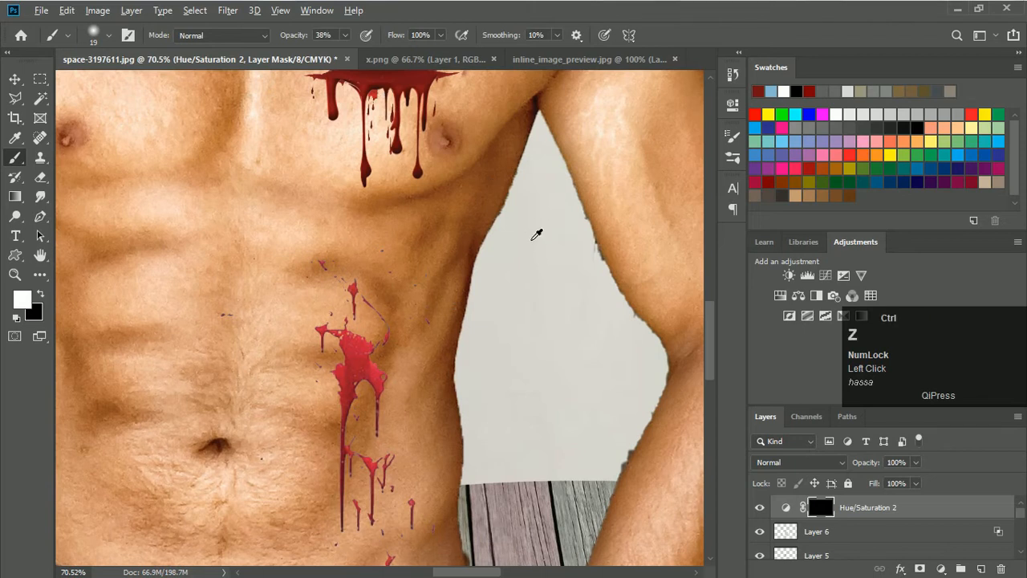
pyautogui.hotkey('ctrl', 'z')
pyautogui.hotkey('ctrl', 'z')
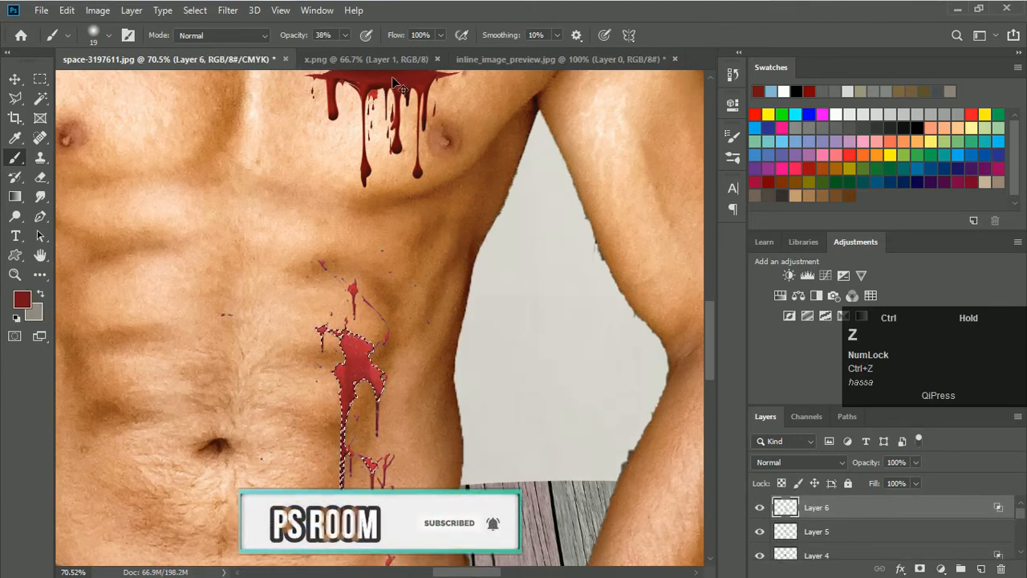
# Step: Paint the selected splatter with dark red sampled from the chest wound, using an 87 px brush at 87% opacity, and deselect
pyautogui.keyDown('alt'); pyautogui.click(371, 284); pyautogui.keyUp('alt')
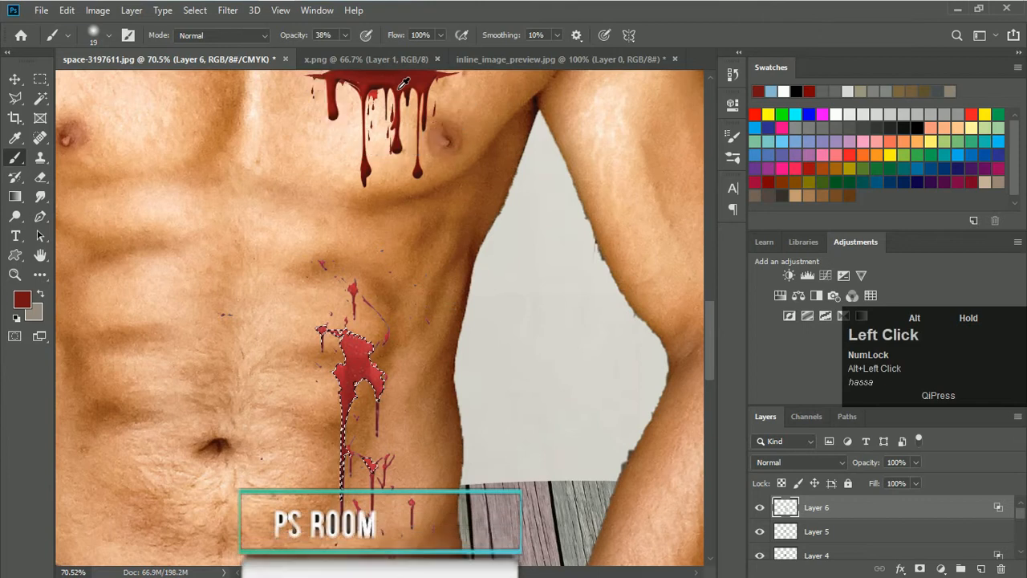
pyautogui.keyDown('alt'); pyautogui.rightClick(371, 285); pyautogui.keyUp('alt')
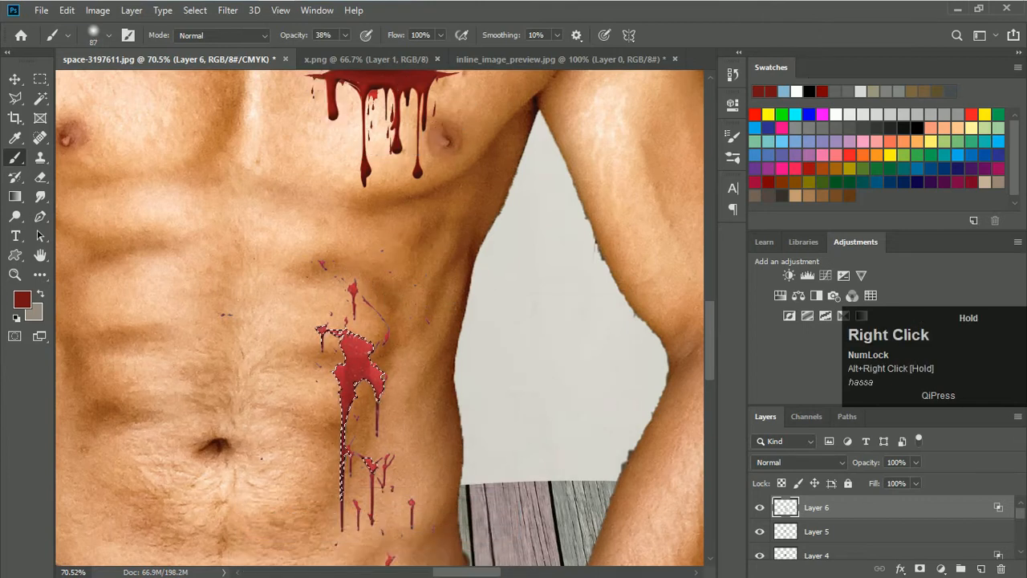
pyautogui.click(295, 38)
pyautogui.moveTo(350, 340)
pyautogui.mouseDown()
pyautogui.moveTo(378, 414)
pyautogui.moveTo(372, 395)
pyautogui.mouseUp()
pyautogui.moveTo(378, 430)
pyautogui.mouseDown()
pyautogui.moveTo(371, 371)
pyautogui.moveTo(353, 353)
pyautogui.moveTo(374, 529)
pyautogui.mouseUp()
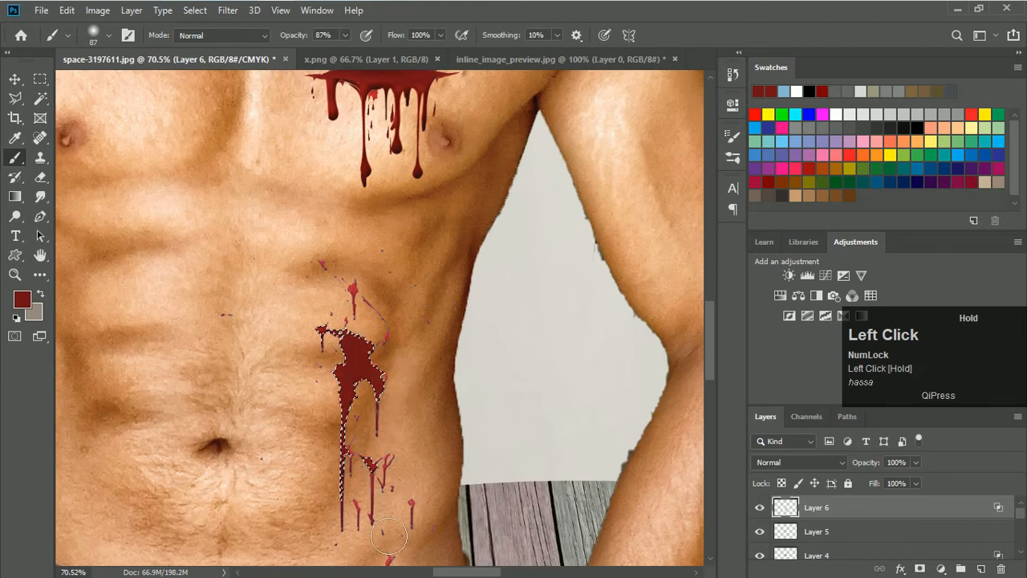
pyautogui.hotkey('ctrl', 'd')
# Step: Examine how the recoloured splatter matches the chest wound in the whole composite
pyautogui.scroll(-5, 369, 421)
pyautogui.scroll(-5, 369, 421)
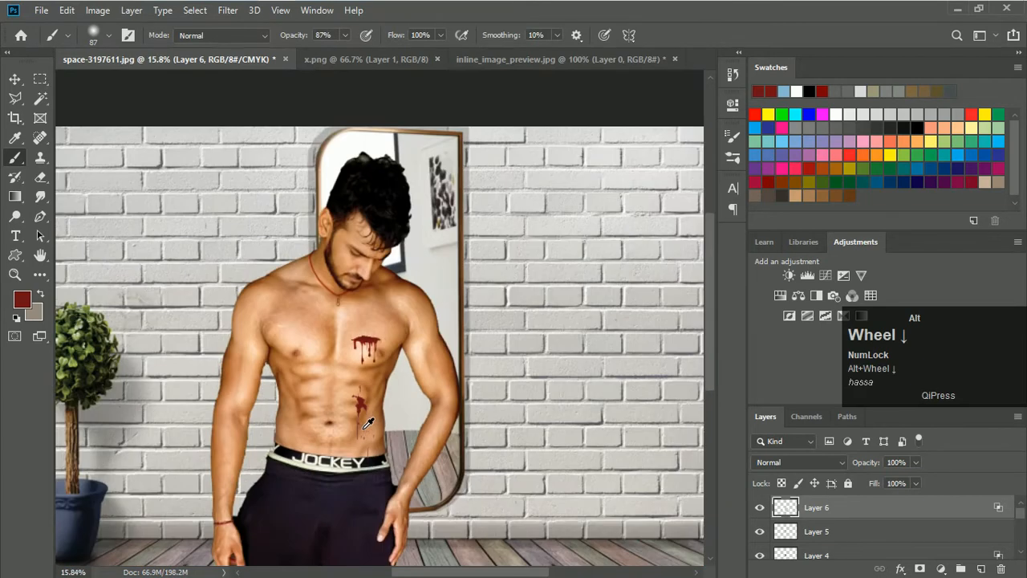
pyautogui.scroll(-1, 359, 440)
pyautogui.scroll(1, 366, 376)
pyautogui.scroll(-1, 363, 372)
pyautogui.scroll(1, 361, 368)
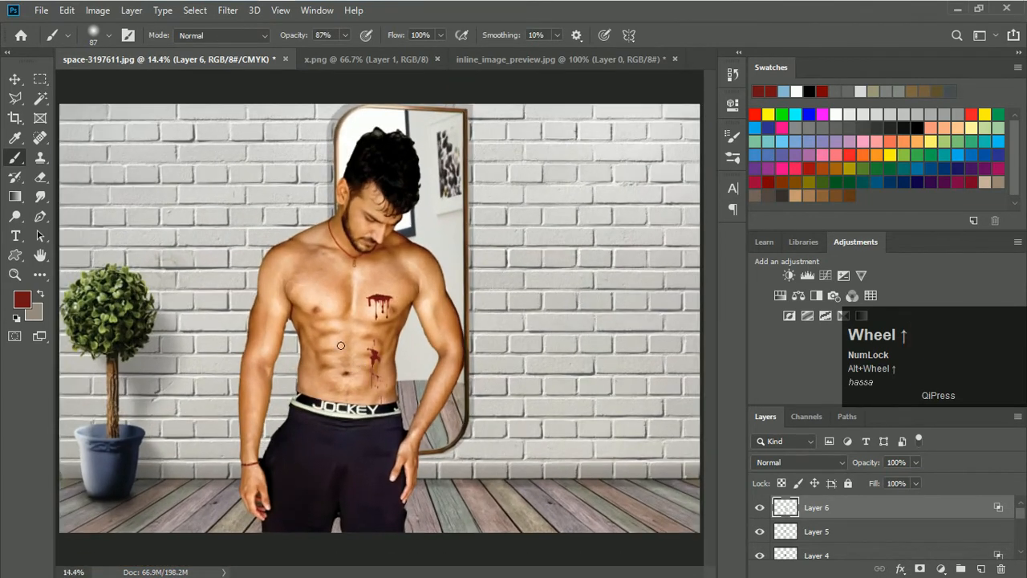
pyautogui.scroll(-1, 341, 345)
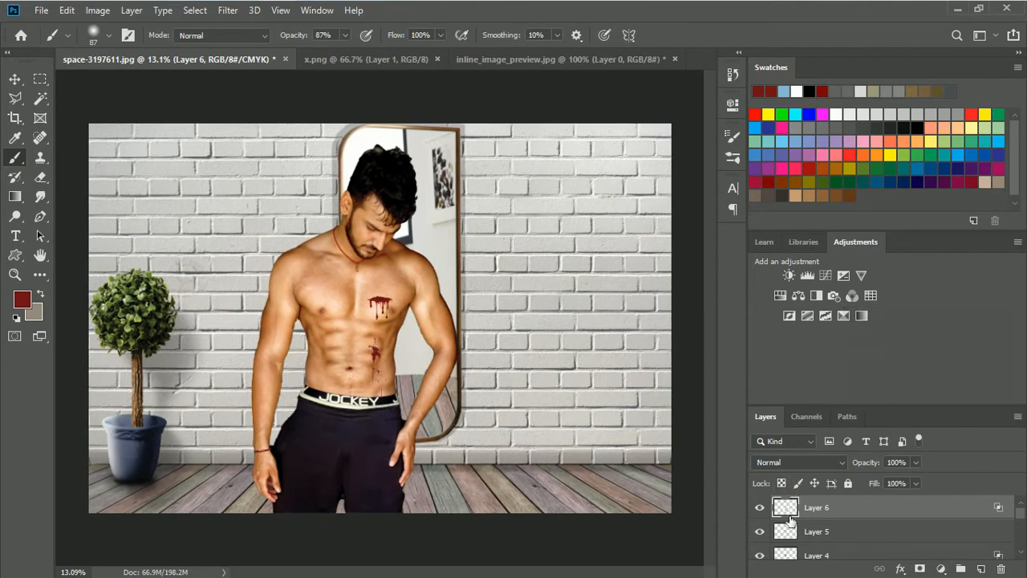
# Step: Add a Hue/Saturation adjustment layer directly above Layer 3, the man's layer and below the blood layers
pyautogui.press('ctrl')
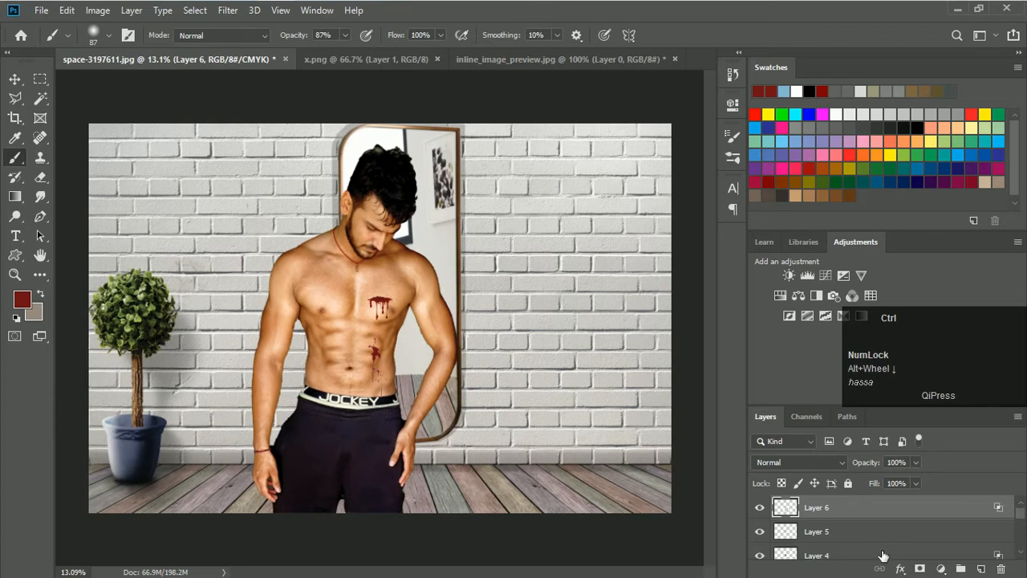
pyautogui.scroll(-5, 883, 556)
pyautogui.scroll(1, 837, 525)
pyautogui.scroll(1, 833, 525)
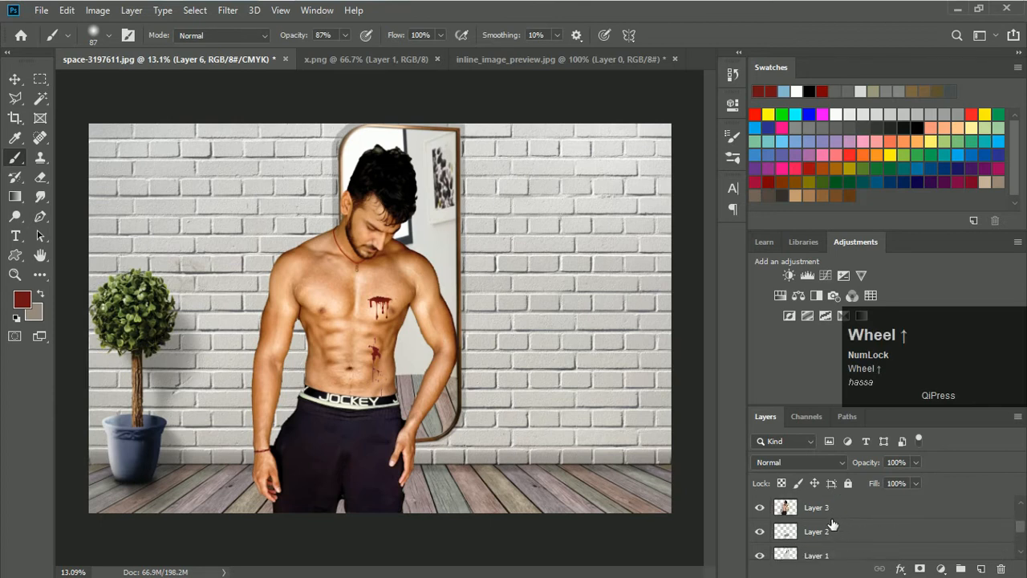
pyautogui.keyDown('ctrl'); pyautogui.click(784, 507); pyautogui.keyUp('ctrl')
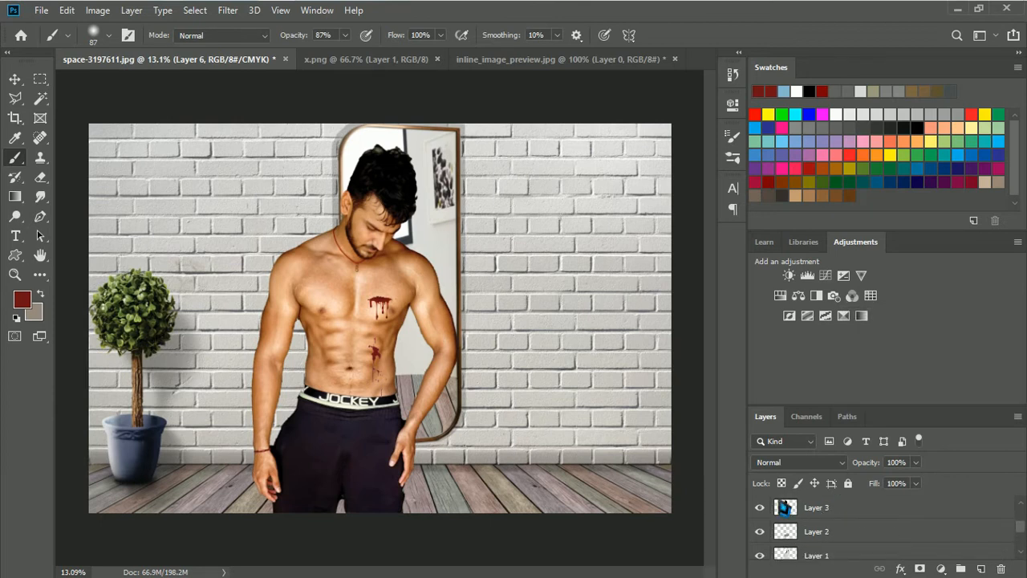
pyautogui.scroll(-2, 860, 549)
pyautogui.scroll(2, 850, 530)
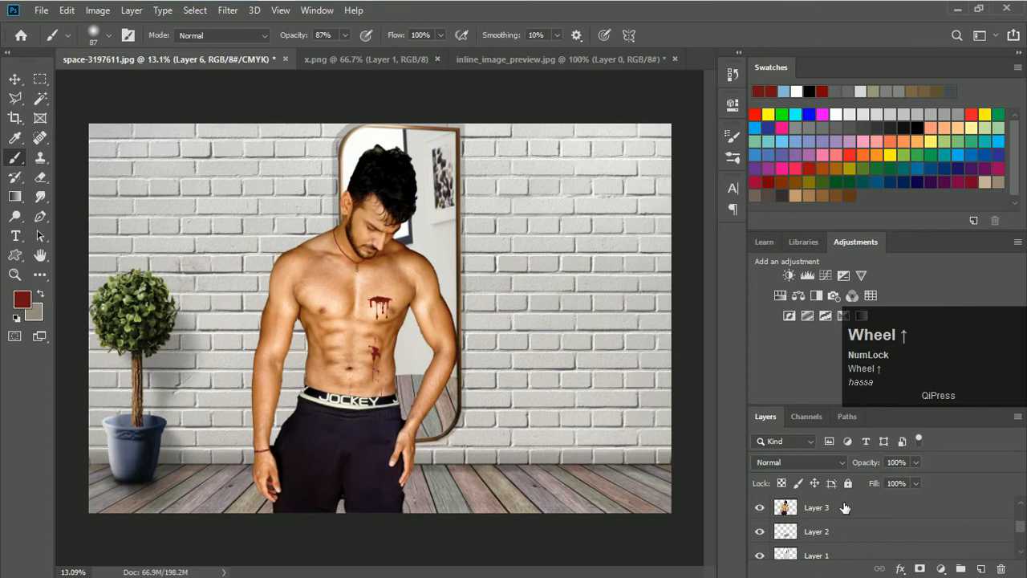
pyautogui.click(848, 507)
pyautogui.click(950, 570)
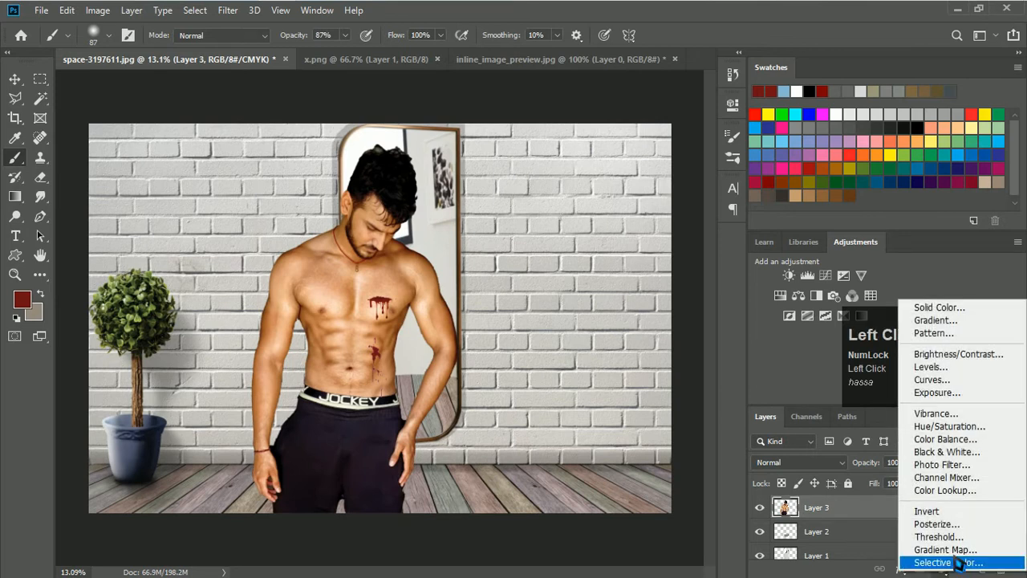
pyautogui.click(959, 423)
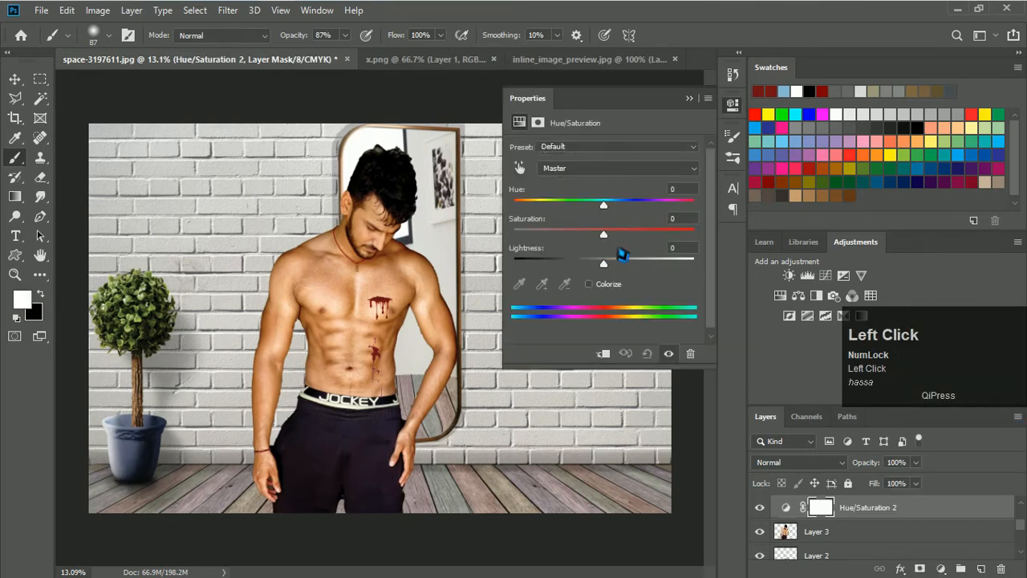
# Step: Strongly reduce the saturation of the new adjustment to mute the man and the room while the blood stays red
pyautogui.moveTo(615, 238); pyautogui.dragTo(586, 244)
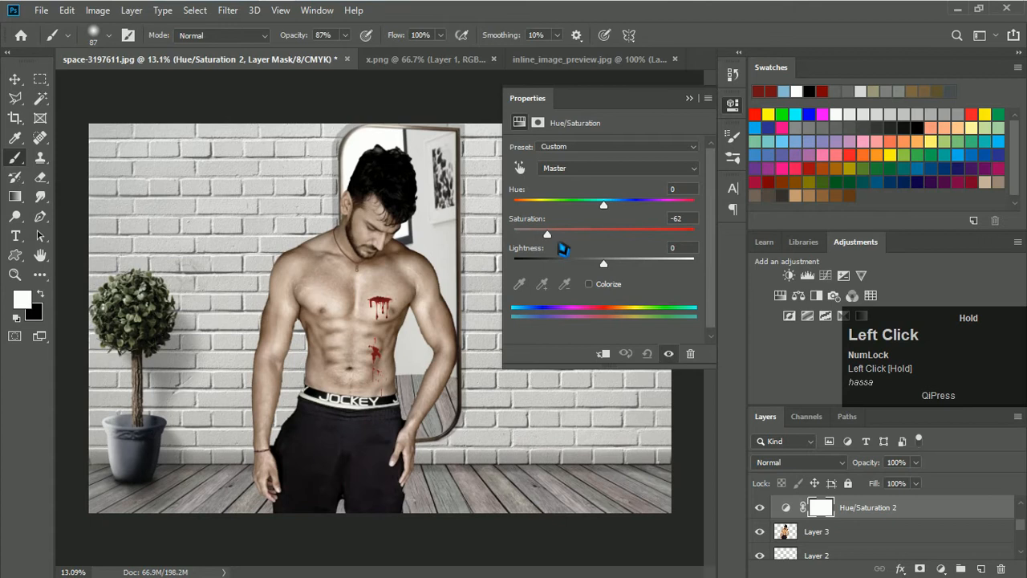
pyautogui.moveTo(565, 250); pyautogui.dragTo(557, 248)
pyautogui.moveTo(574, 246); pyautogui.dragTo(570, 237)
pyautogui.click(689, 98)
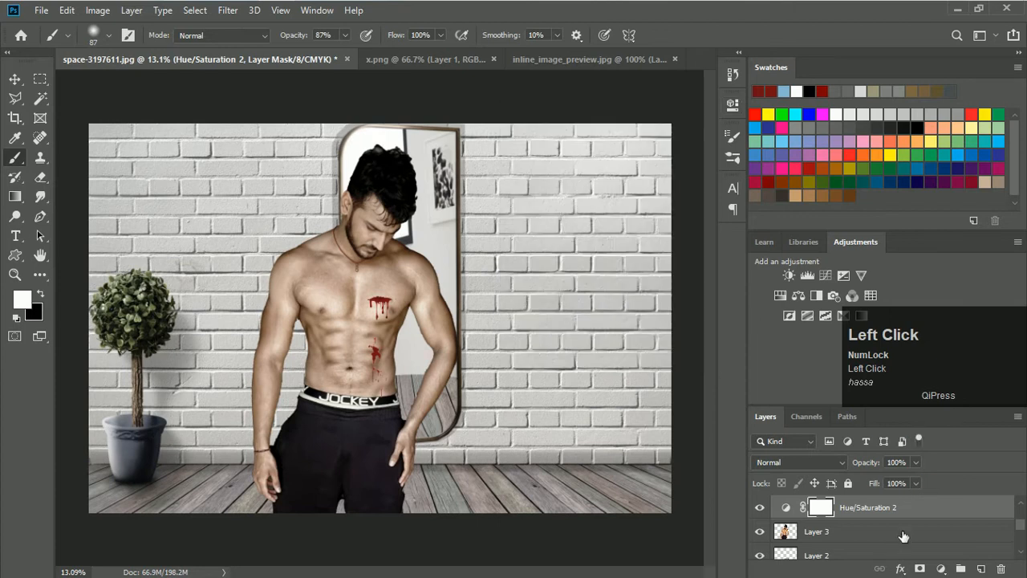
# Step: Merge Layers 4, 5 and 6, which hold the wound and blood splatter, into a single layer
pyautogui.scroll(3, 904, 536)
pyautogui.scroll(-2, 904, 534)
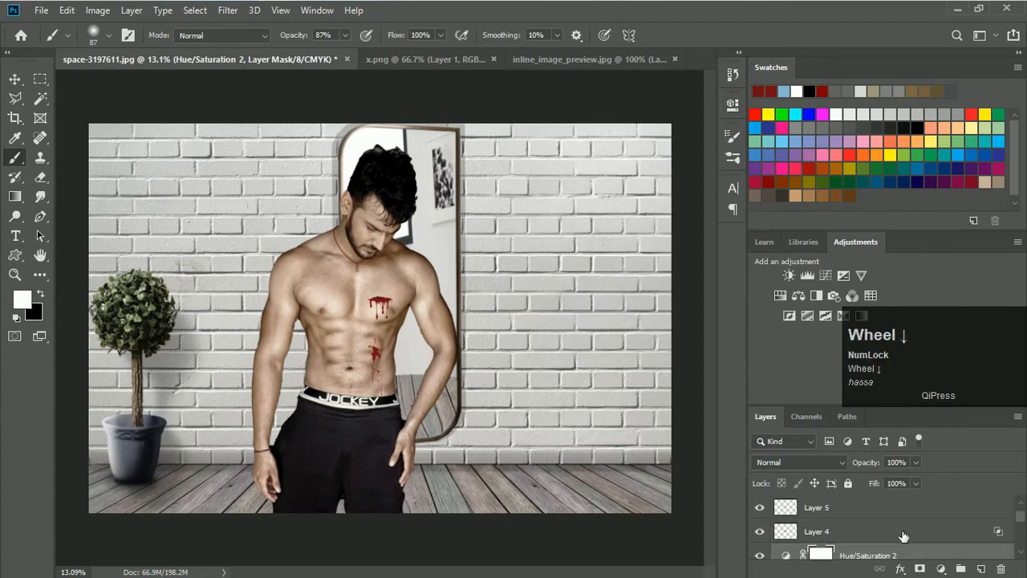
pyautogui.scroll(1, 874, 534)
pyautogui.click(864, 534)
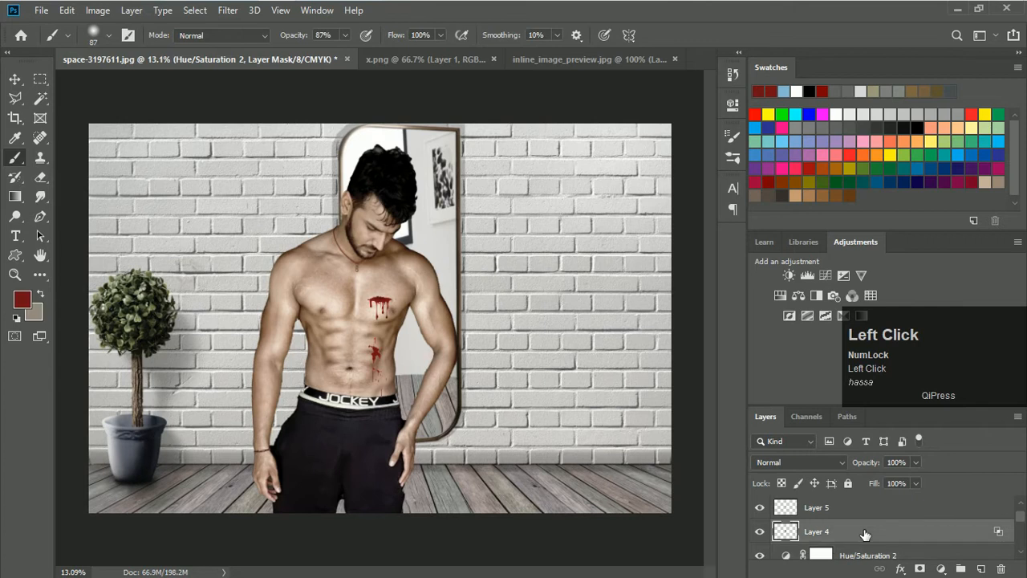
pyautogui.scroll(1, 870, 526)
pyautogui.keyDown('shift'); pyautogui.click(872, 516); pyautogui.keyUp('shift')
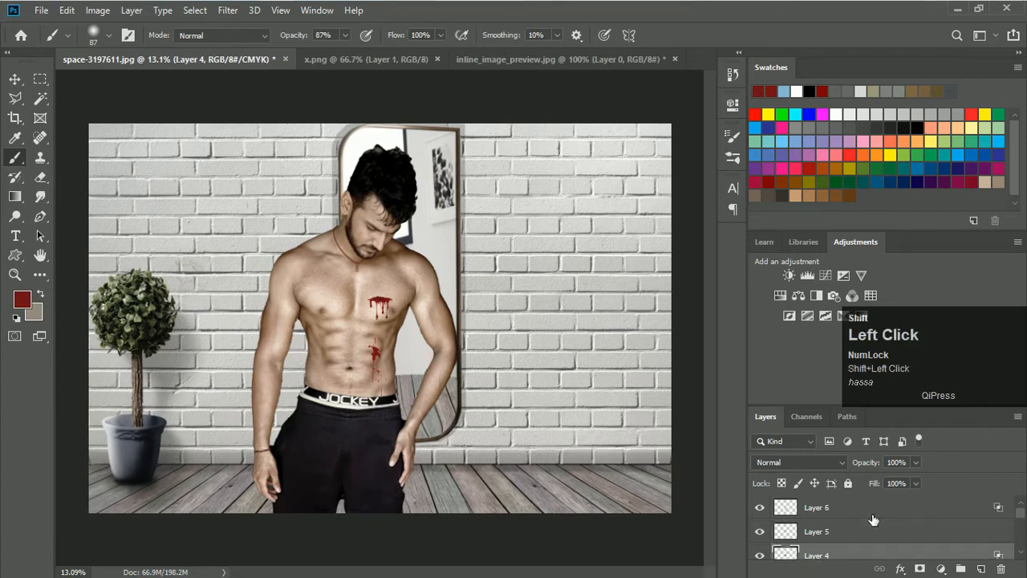
pyautogui.click(874, 519)
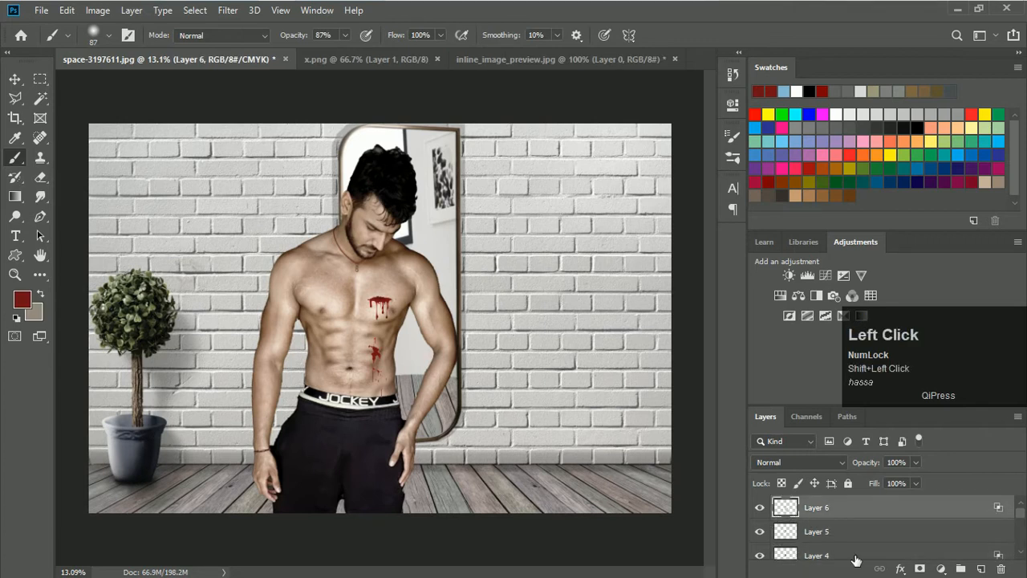
pyautogui.scroll(-1, 858, 559)
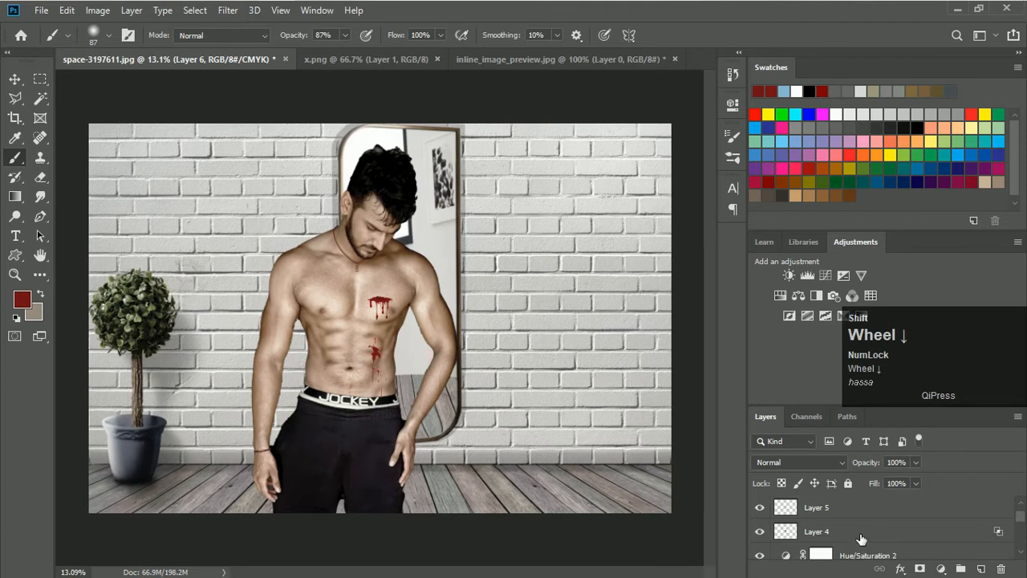
pyautogui.keyDown('shift'); pyautogui.click(861, 531); pyautogui.keyUp('shift')
pyautogui.hotkey('ctrl', 'e')
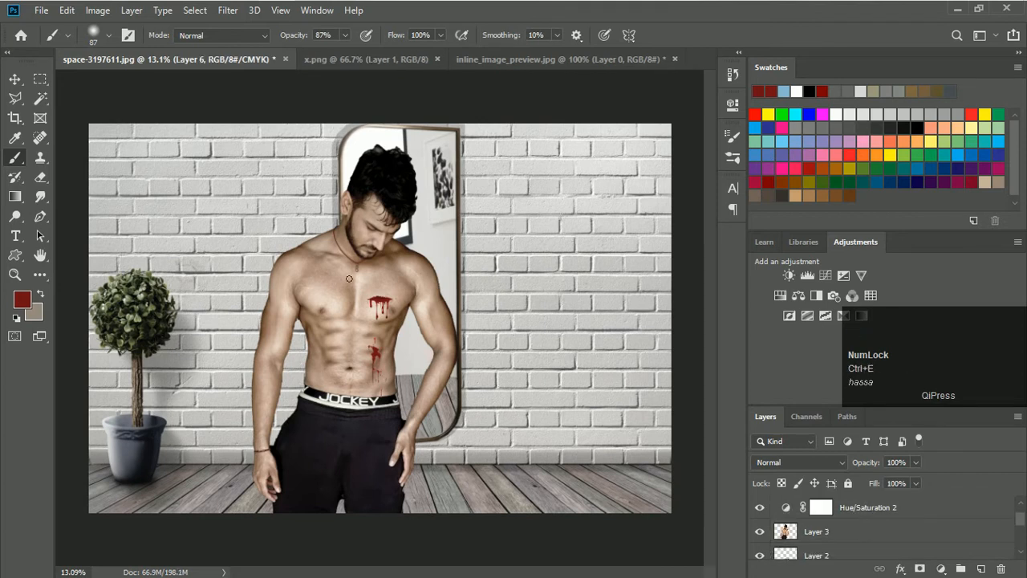
# Step: Compare the composite with the Hue/Saturation 2 adjustment off and on, and inspect the blood on the torso up close
pyautogui.click(761, 509)
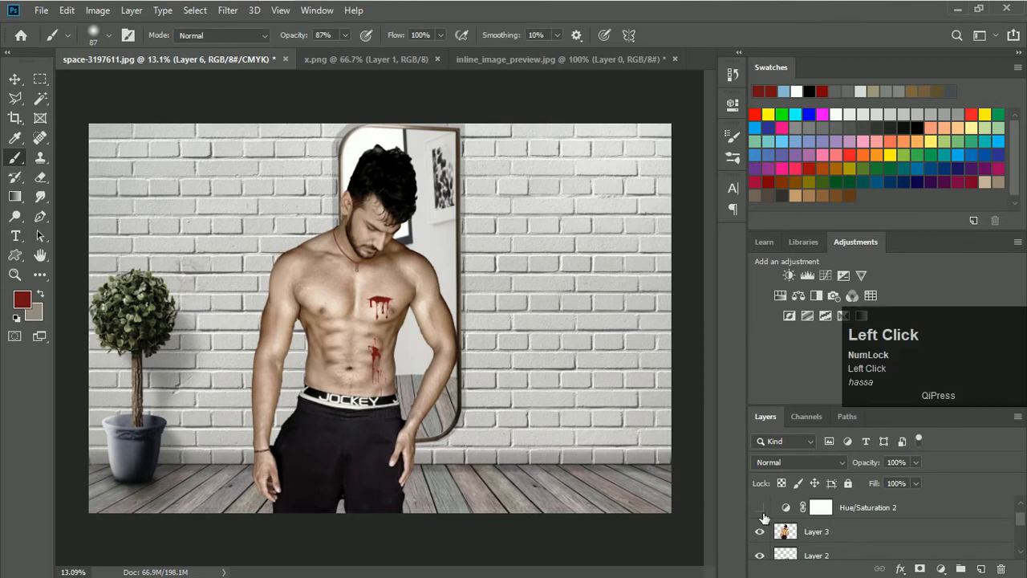
pyautogui.scroll(4, 379, 309)
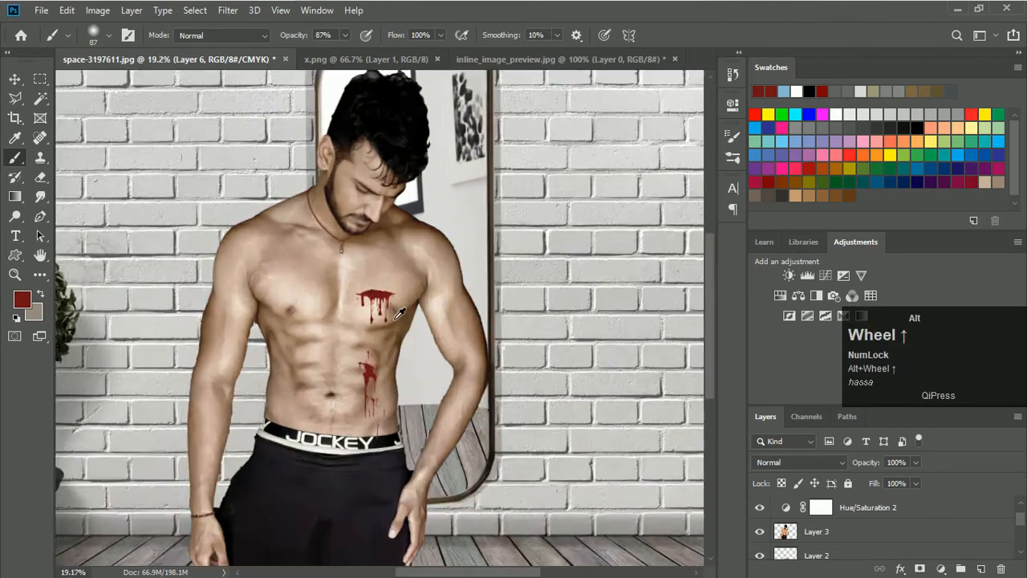
pyautogui.keyDown('alt'); pyautogui.scroll(1, 377, 311); pyautogui.keyUp('alt')
pyautogui.scroll(1, 883, 514)
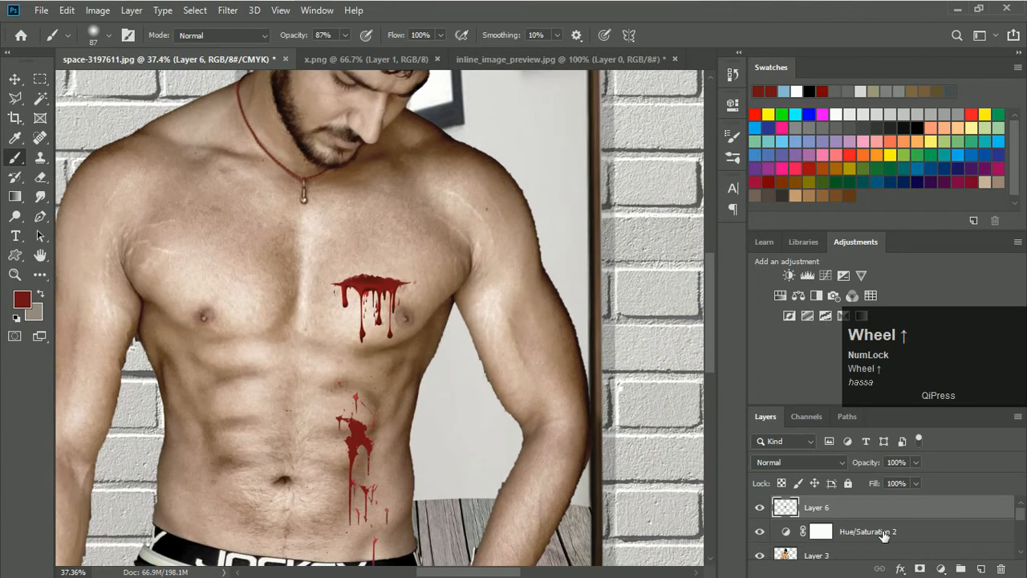
# Step: Try an unmasked Hue/Saturation adjustment layer with raised saturation above the merged blood layer, and undo it
pyautogui.click(866, 517)
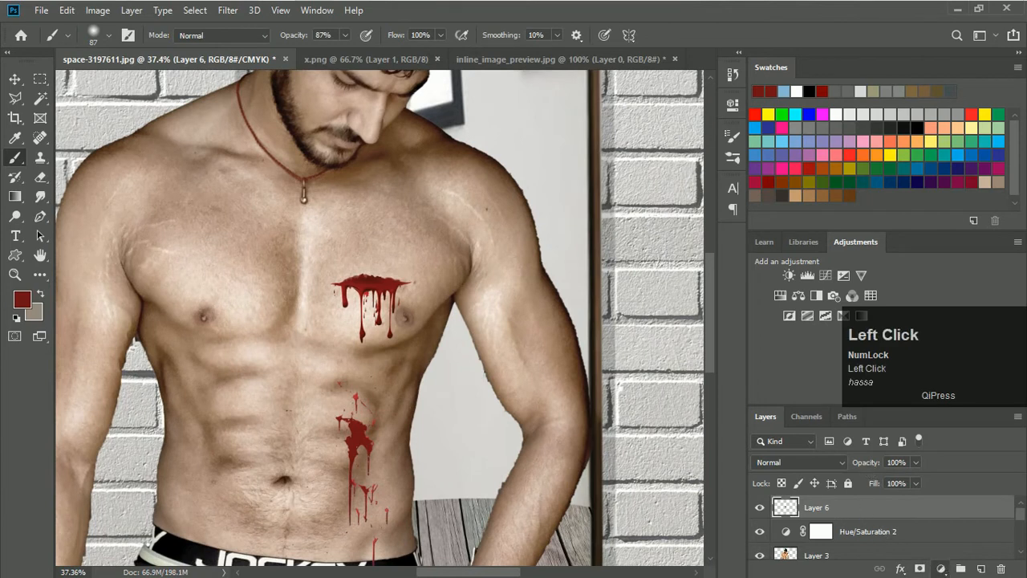
pyautogui.click(941, 568)
pyautogui.click(935, 422)
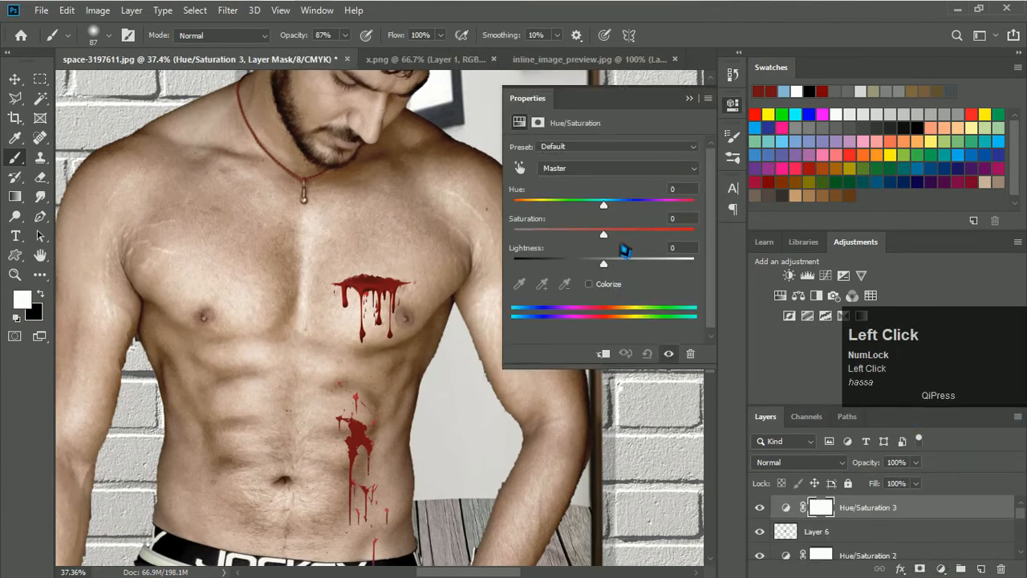
pyautogui.moveTo(612, 243); pyautogui.dragTo(664, 250)
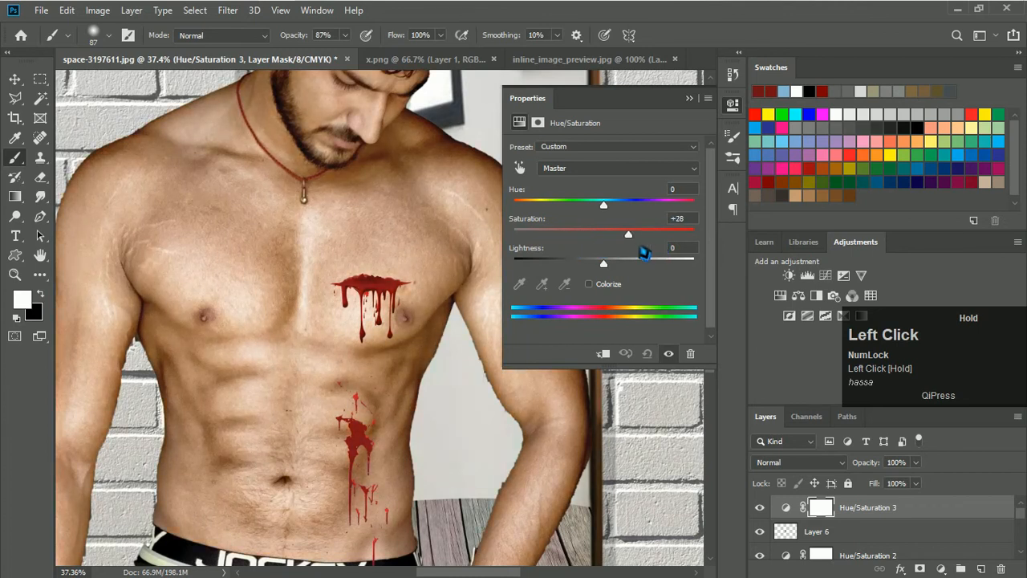
pyautogui.hotkey('ctrl', 'z')
pyautogui.hotkey('ctrl', 'z')
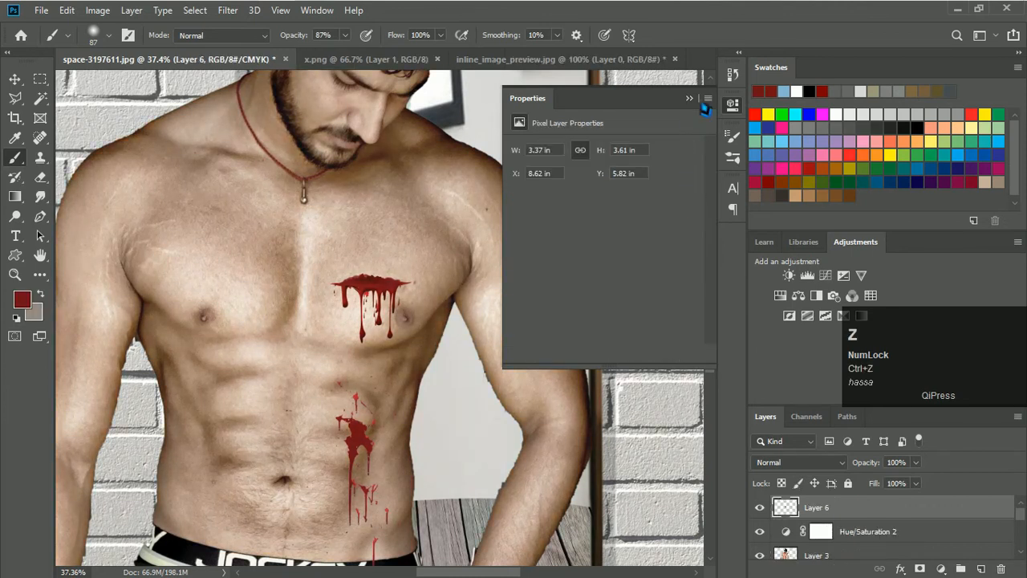
pyautogui.click(732, 103)
# Step: Load the merged blood layer's outline as a selection and add a Hue/Saturation adjustment layer masked to it
pyautogui.keyDown('ctrl'); pyautogui.click(795, 522); pyautogui.keyUp('ctrl')
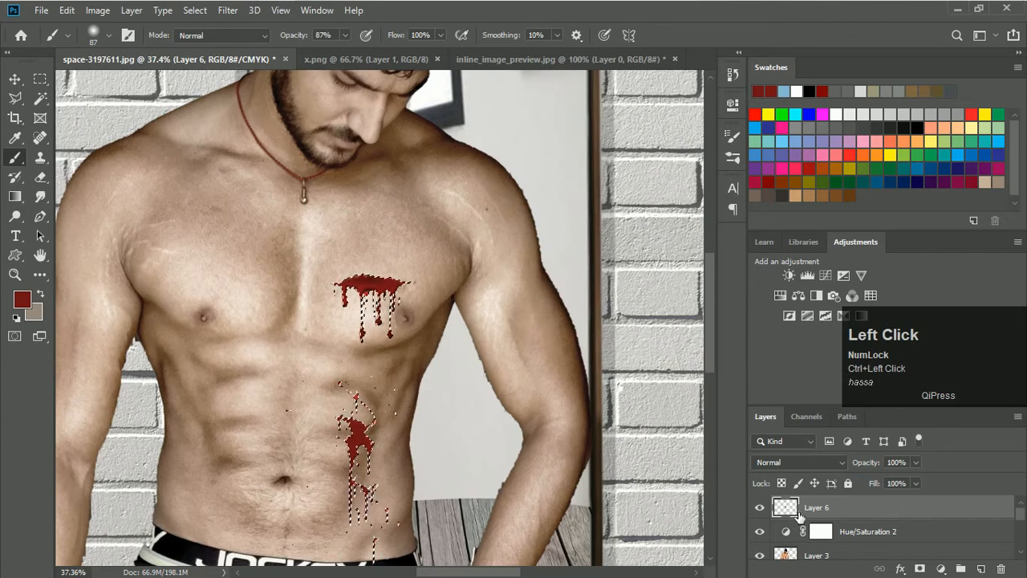
pyautogui.click(942, 568)
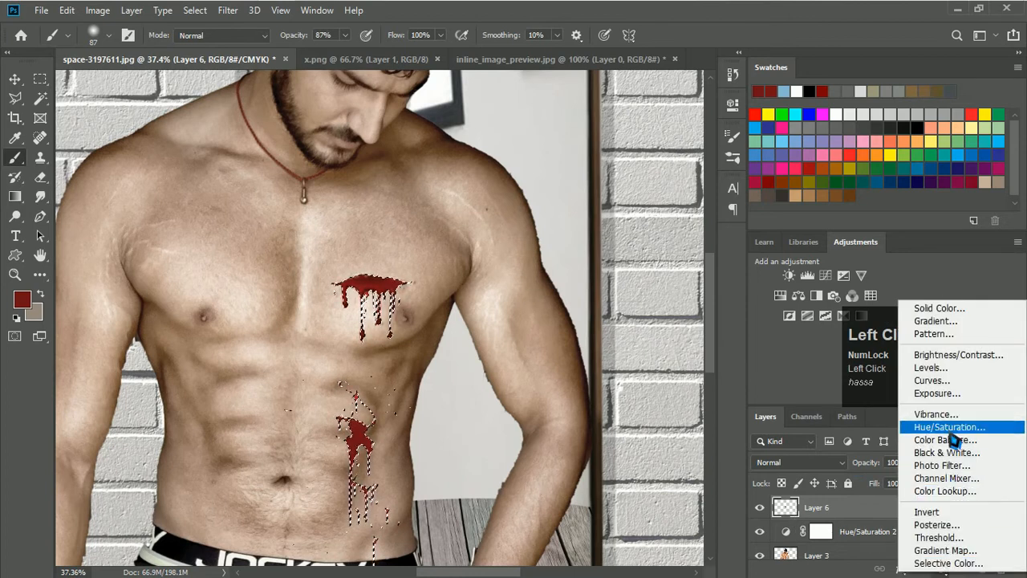
pyautogui.click(950, 426)
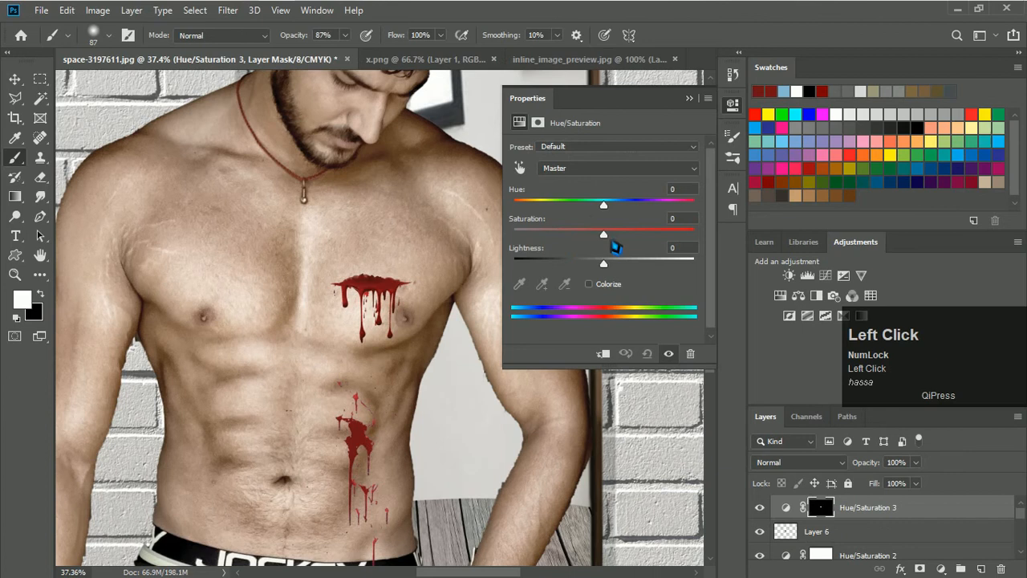
# Step: Lower the saturation of the masked Hue/Saturation 3 adjustment over the blood to -48
pyautogui.moveTo(615, 245); pyautogui.dragTo(571, 248)
pyautogui.scroll(-4, 614, 268)
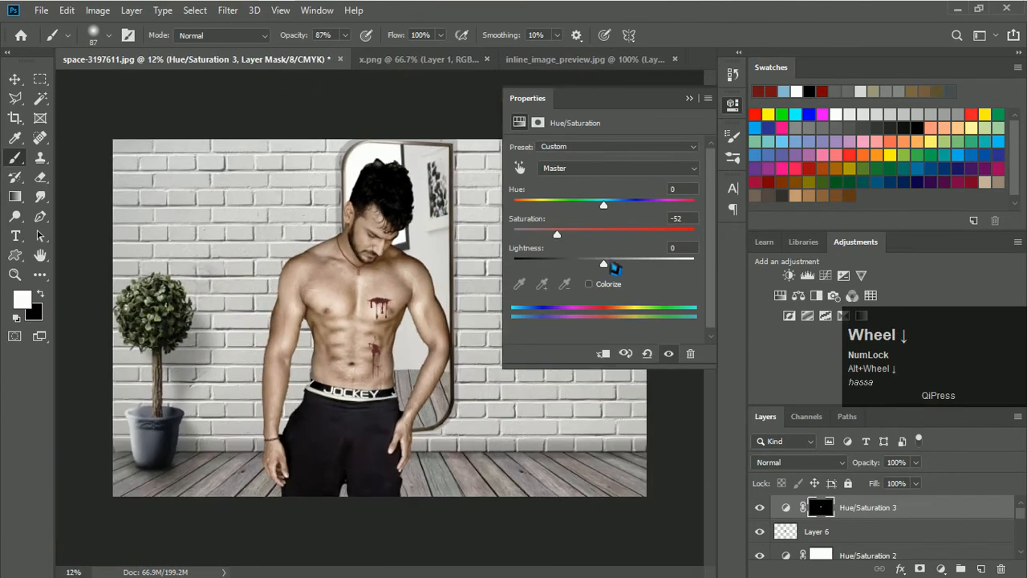
pyautogui.moveTo(570, 248); pyautogui.dragTo(587, 247)
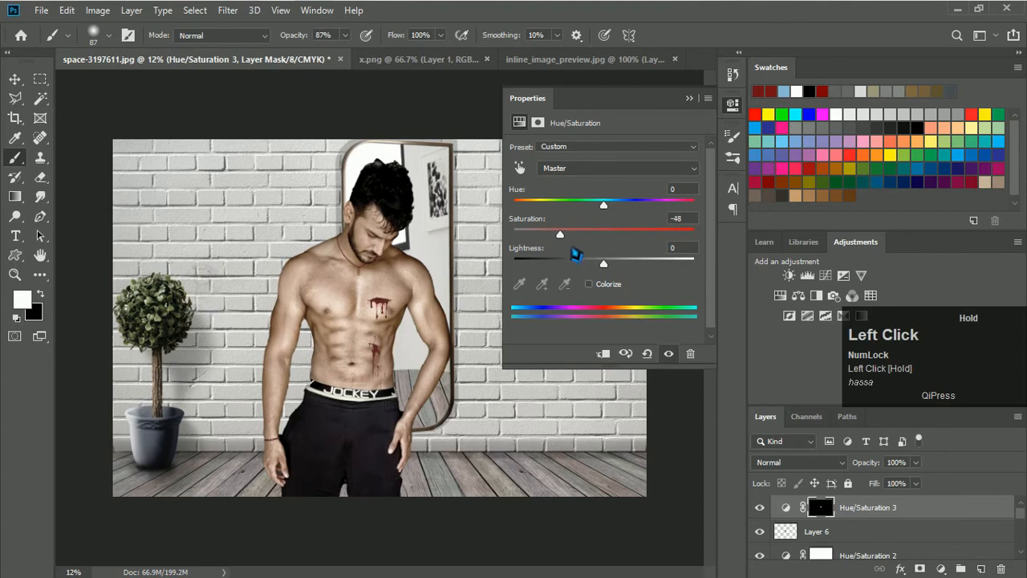
pyautogui.scroll(3, 362, 343)
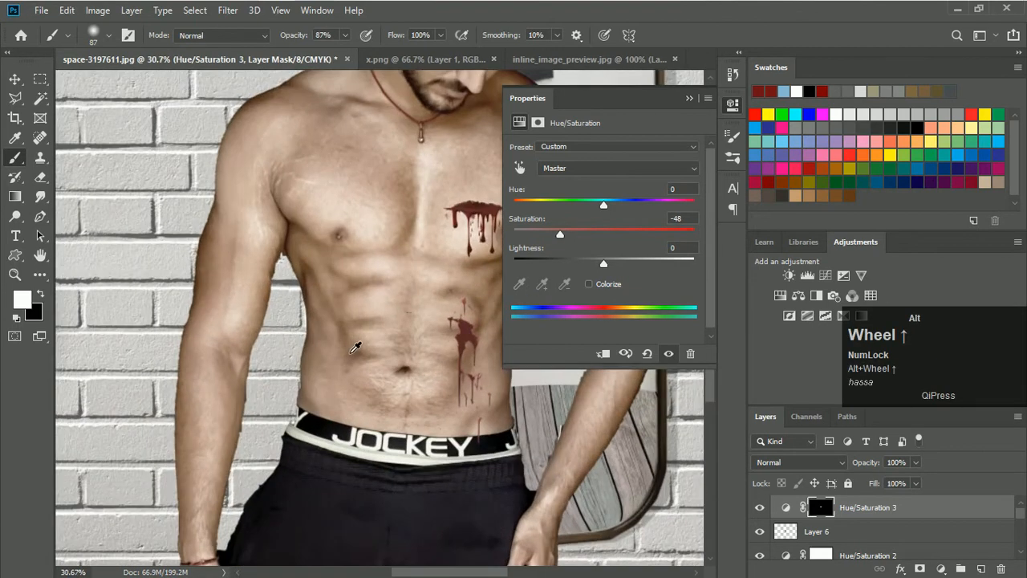
pyautogui.scroll(-2, 362, 344)
pyautogui.scroll(-1, 682, 153)
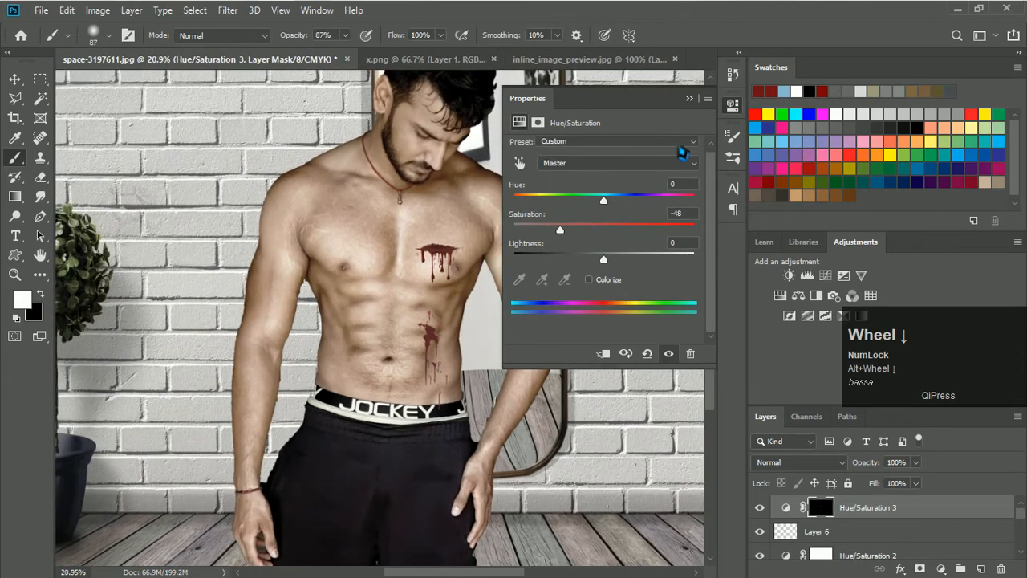
pyautogui.click(732, 103)
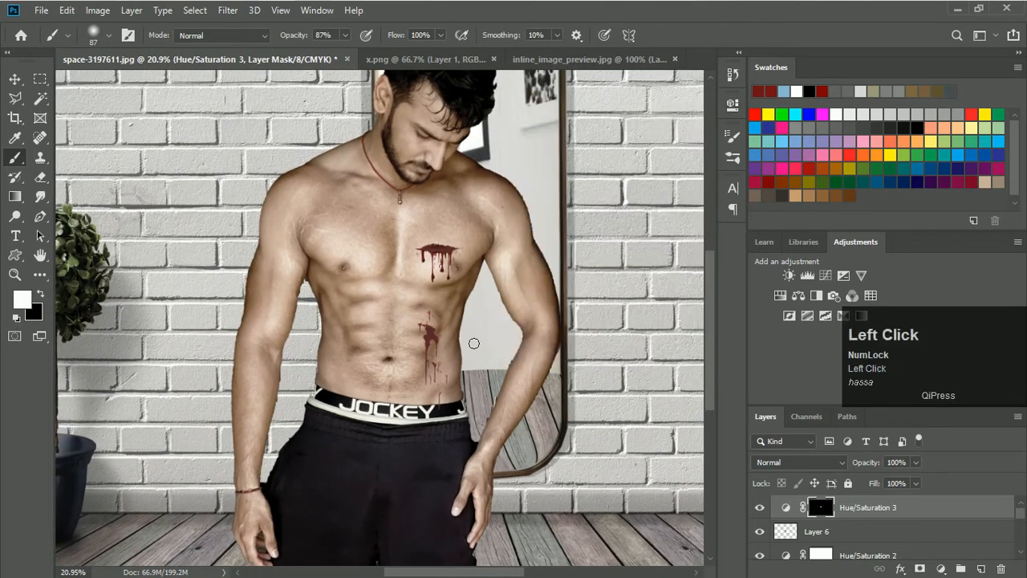
# Step: Merge the Hue/Saturation 3 adjustment with Layer 6, the blood layer beneath it
pyautogui.scroll(2, 450, 352)
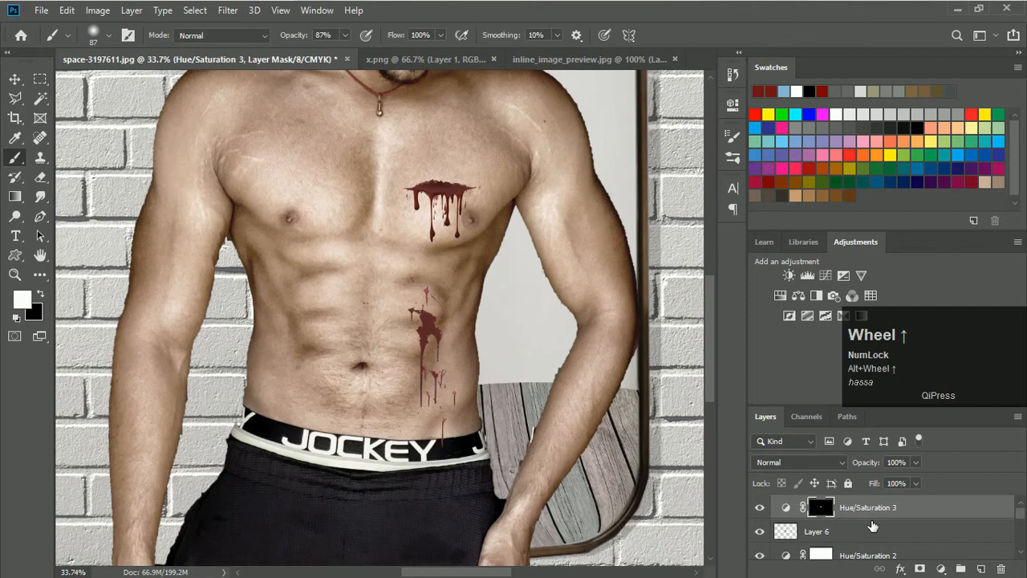
pyautogui.keyDown('ctrl'); pyautogui.click(864, 536); pyautogui.keyUp('ctrl')
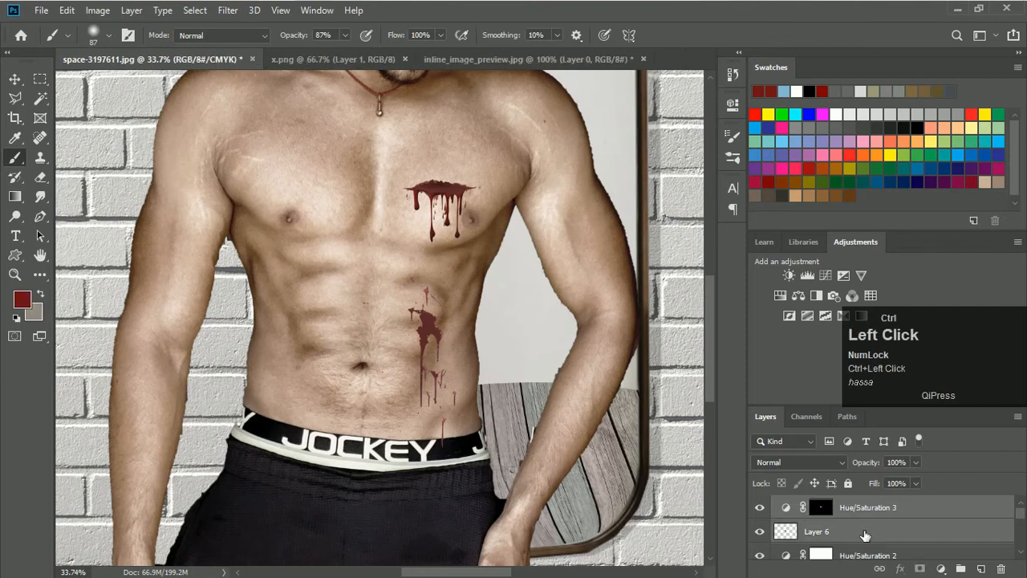
pyautogui.hotkey('ctrl', 'e')
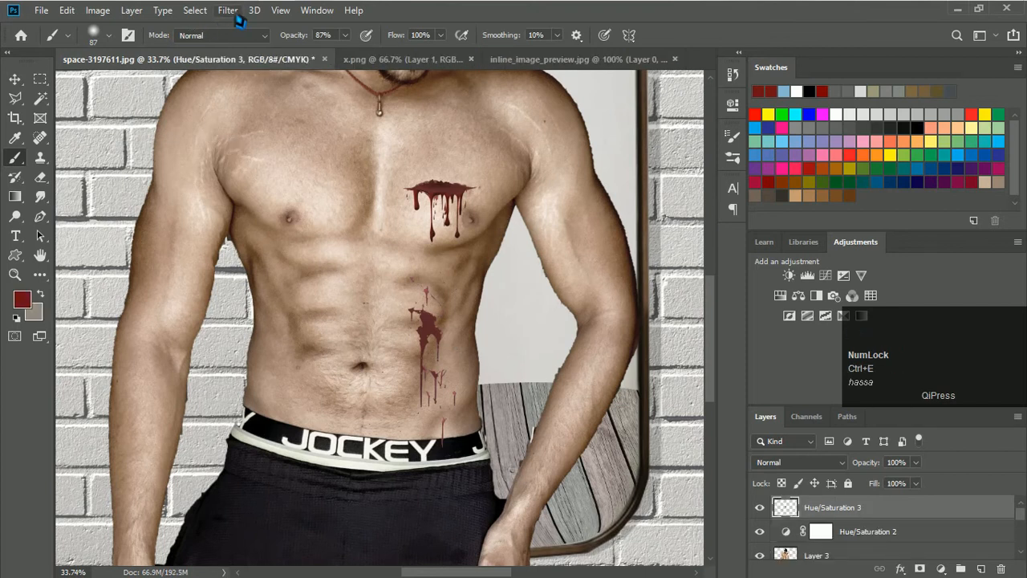
pyautogui.click(232, 12)
pyautogui.click(269, 137)
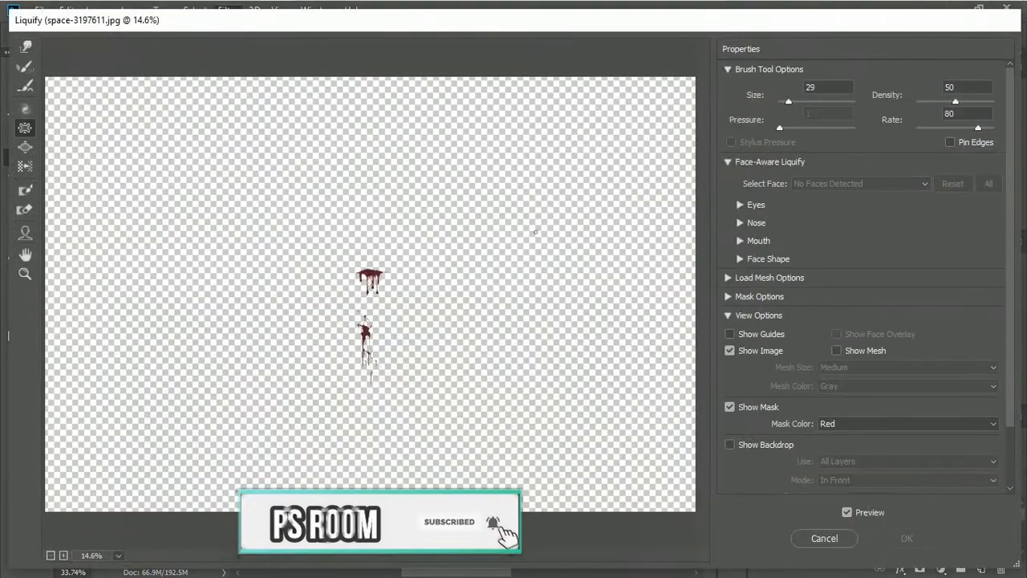
pyautogui.click(852, 539)
# Step: Select all layers from Layer 0 up to the merged blood layer and merge them into a single layer
pyautogui.keyDown('ctrl'); pyautogui.click(882, 544); pyautogui.keyUp('ctrl')
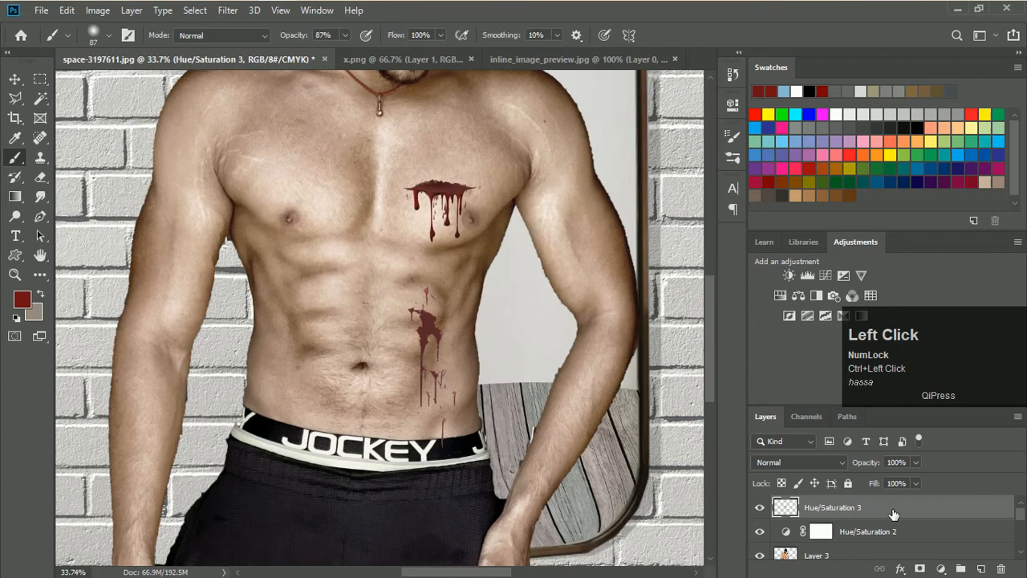
pyautogui.scroll(-2, 887, 525)
pyautogui.keyDown('shift'); pyautogui.click(877, 537); pyautogui.keyUp('shift')
pyautogui.scroll(-3, 877, 551)
pyautogui.click(881, 542)
pyautogui.scroll(4, 887, 534)
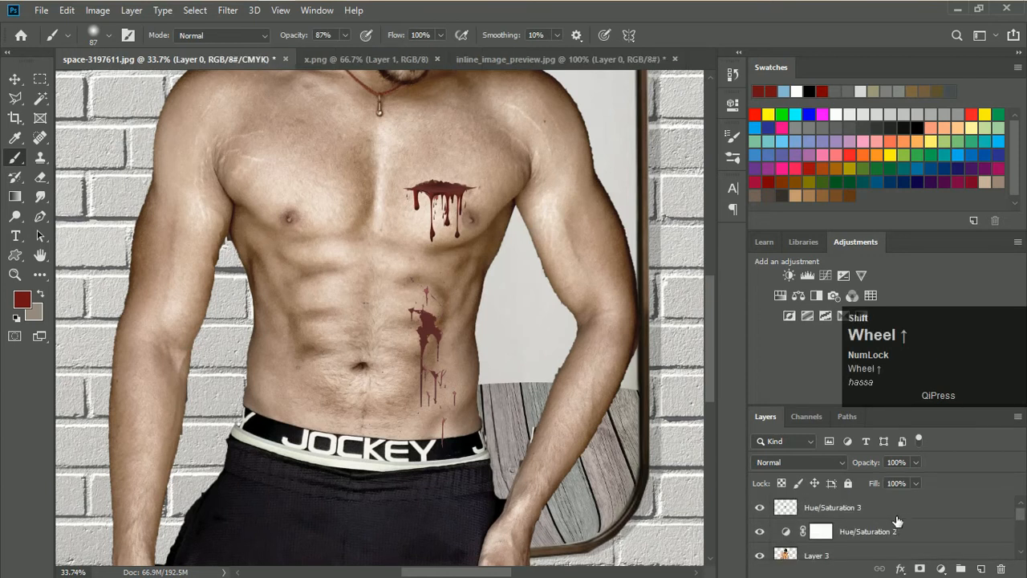
pyautogui.keyDown('shift'); pyautogui.click(896, 518); pyautogui.keyUp('shift')
pyautogui.hotkey('ctrl', 'e')
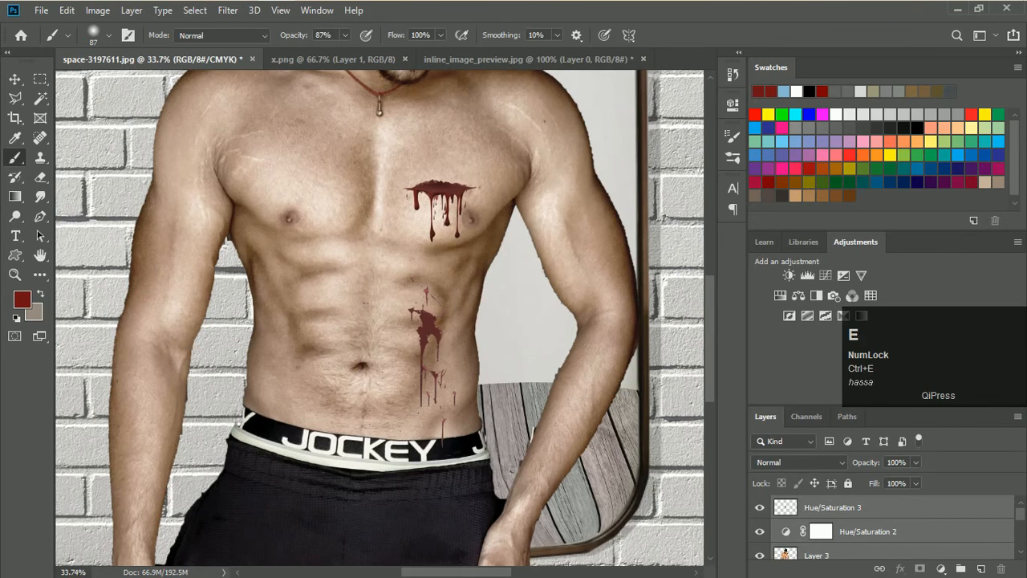
# Step: Open the Liquify filter on the merged image and set the Pucker tool's brush size to 184
pyautogui.click(227, 10)
pyautogui.click(260, 131)
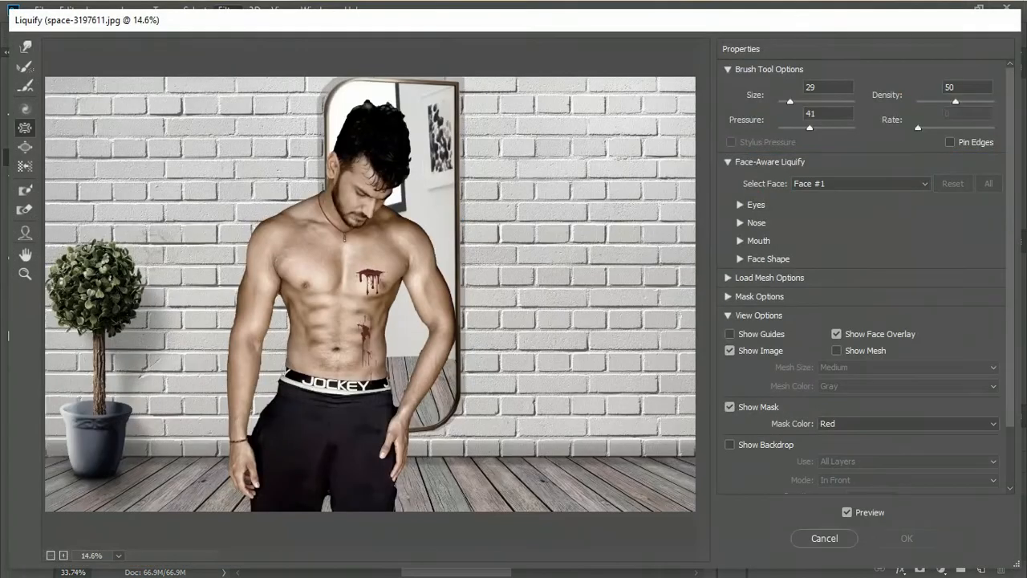
pyautogui.keyDown('alt'); pyautogui.rightClick(357, 323); pyautogui.keyUp('alt')
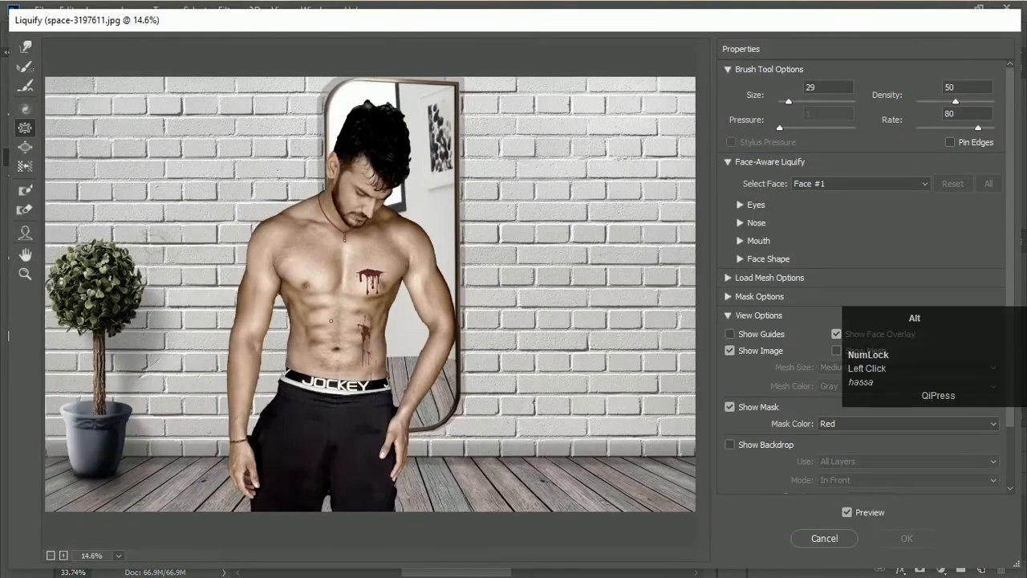
pyautogui.moveTo(353, 327); pyautogui.dragTo(379, 317)
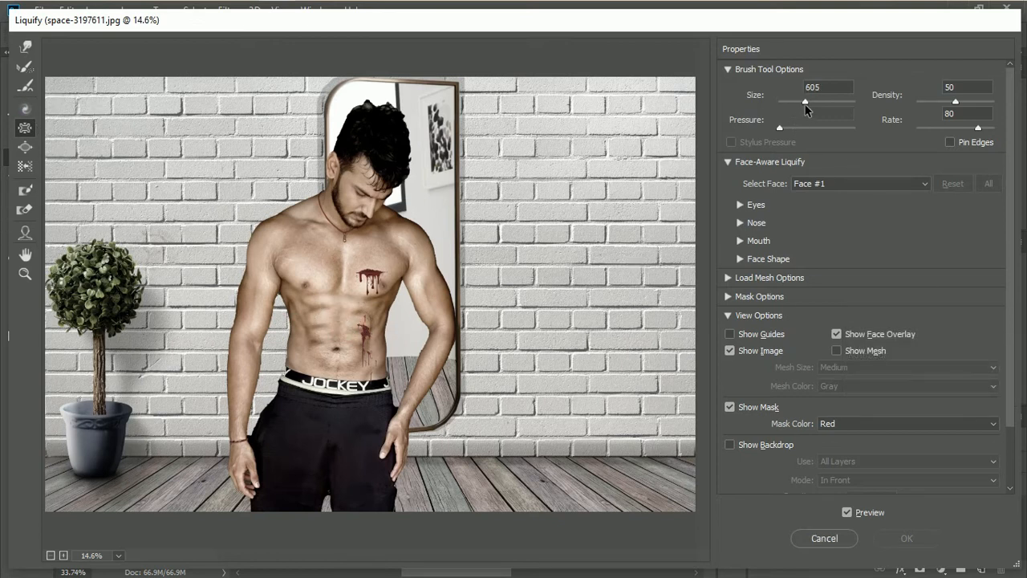
pyautogui.click(810, 101)
pyautogui.scroll(4, 351, 347)
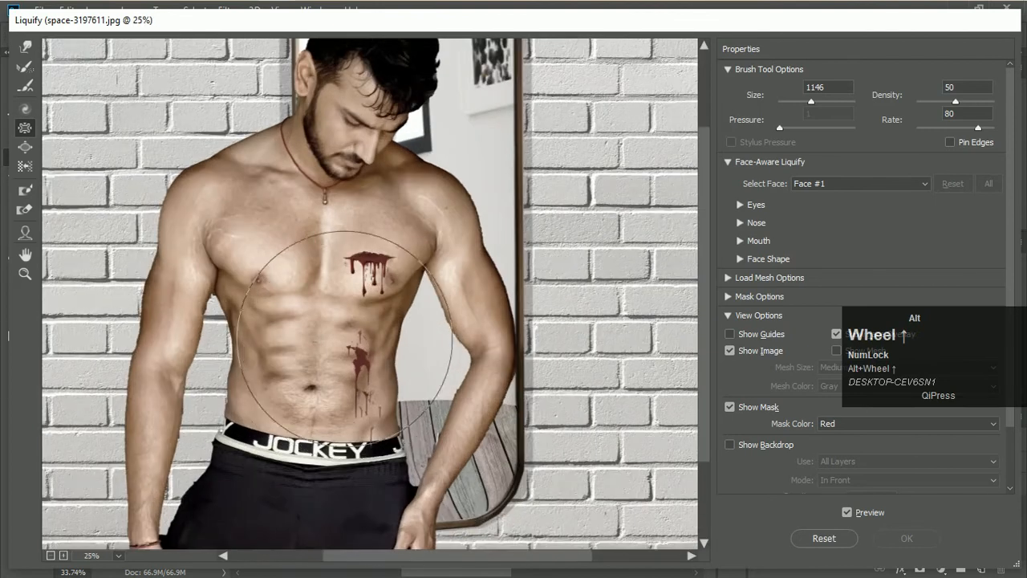
pyautogui.scroll(3, 351, 346)
pyautogui.moveTo(369, 359)
pyautogui.mouseDown()
pyautogui.moveTo(300, 389)
pyautogui.moveTo(217, 393)
pyautogui.mouseUp()
pyautogui.scroll(5, 332, 321)
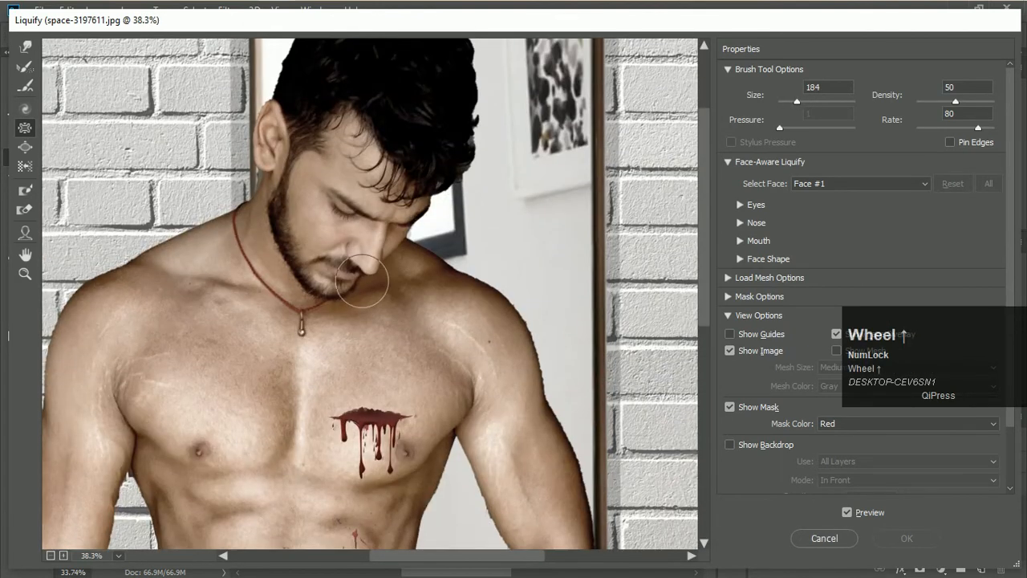
# Step: Pucker the chest wound along its edge and drips with a brush size of 76
pyautogui.scroll(2, 372, 426)
pyautogui.scroll(-6, 372, 411)
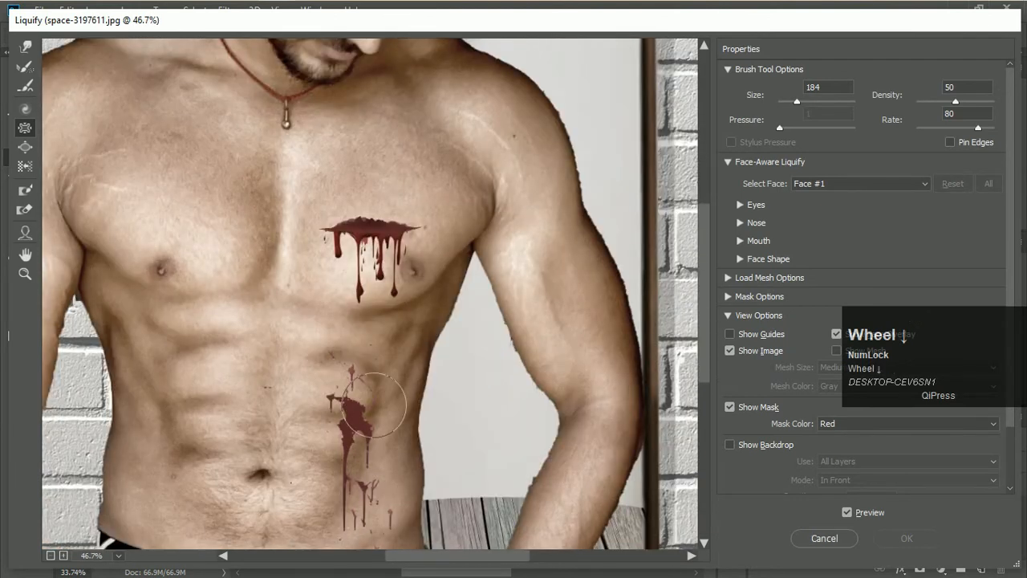
pyautogui.scroll(1, 361, 239)
pyautogui.scroll(4, 357, 249)
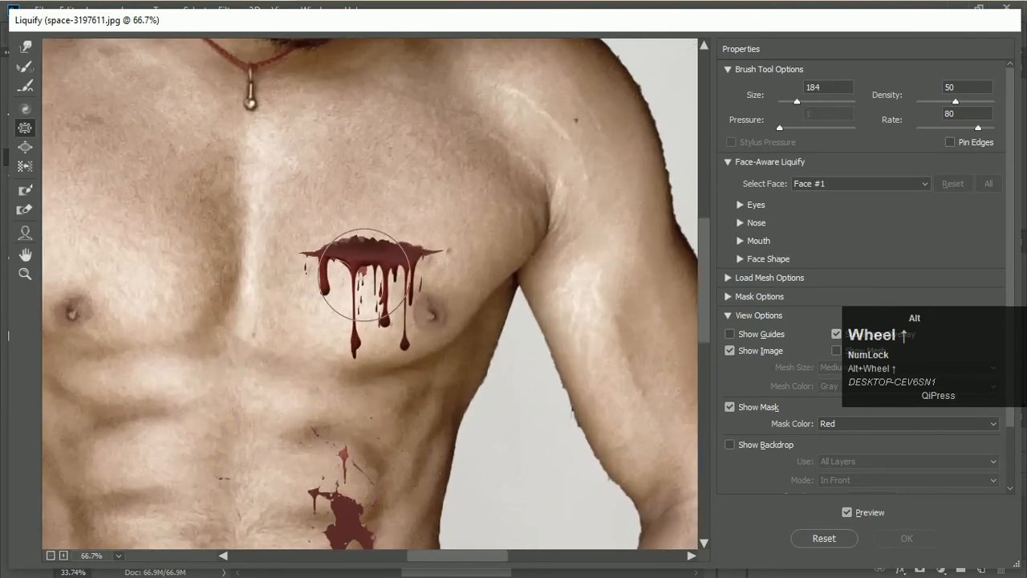
pyautogui.scroll(3, 351, 281)
pyautogui.moveTo(353, 241); pyautogui.dragTo(284, 266)
pyautogui.click(361, 241)
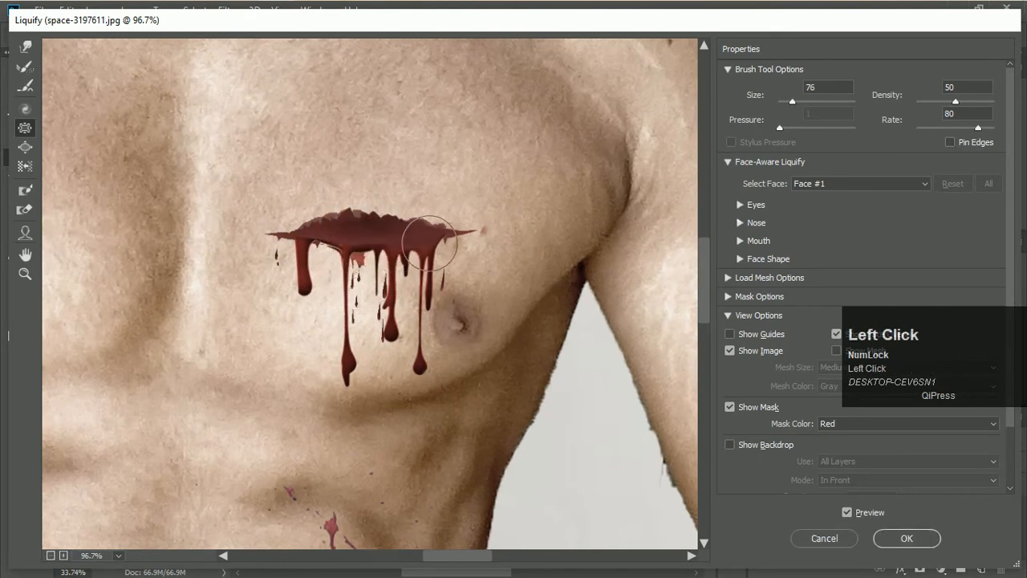
pyautogui.moveTo(305, 263)
pyautogui.mouseDown()
pyautogui.moveTo(306, 277)
pyautogui.moveTo(310, 241)
pyautogui.mouseUp()
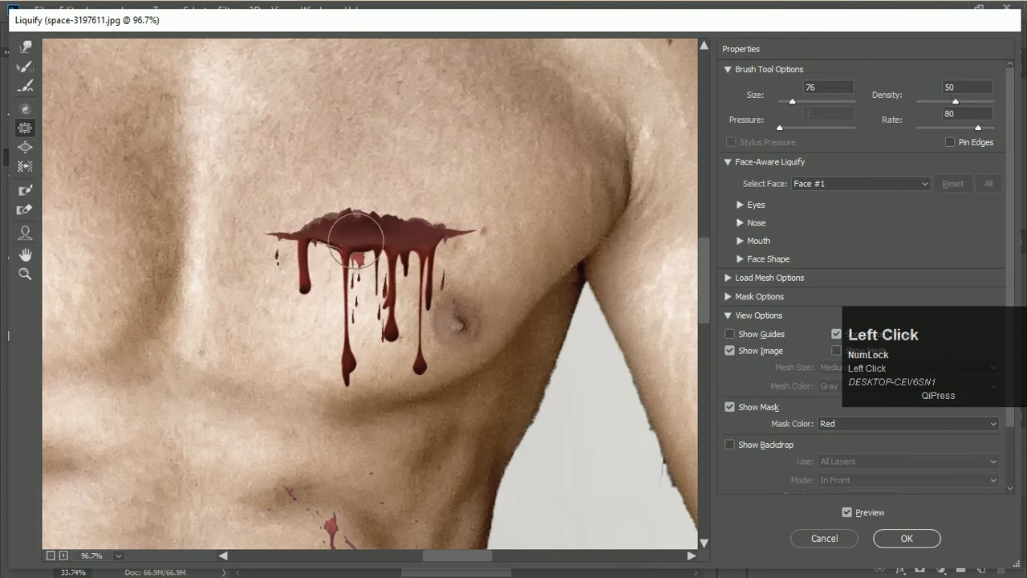
pyautogui.moveTo(394, 247); pyautogui.dragTo(405, 331)
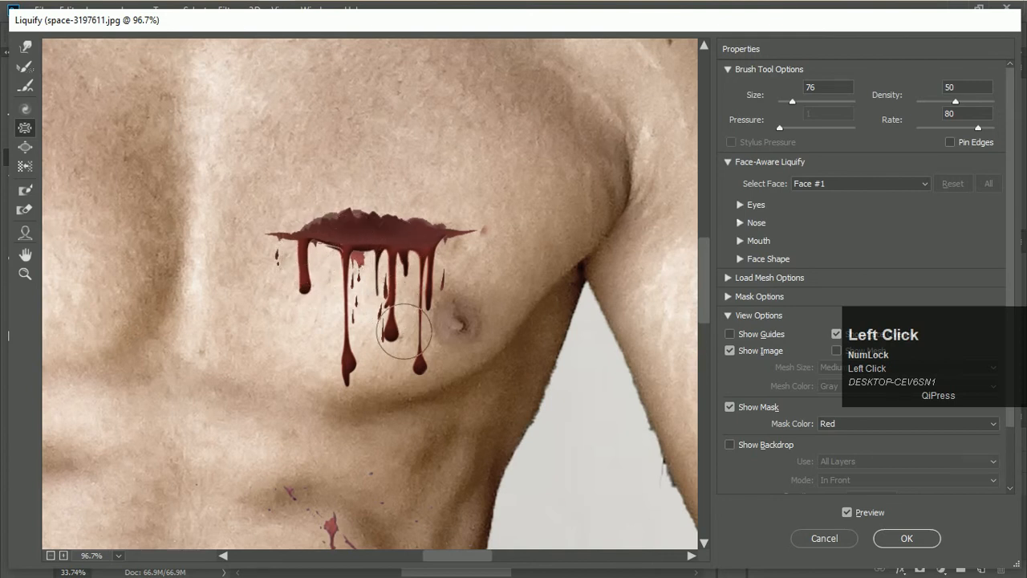
# Step: Pucker the main body of the blood splatter on the abdomen with a brush size of 66
pyautogui.scroll(-6, 361, 345)
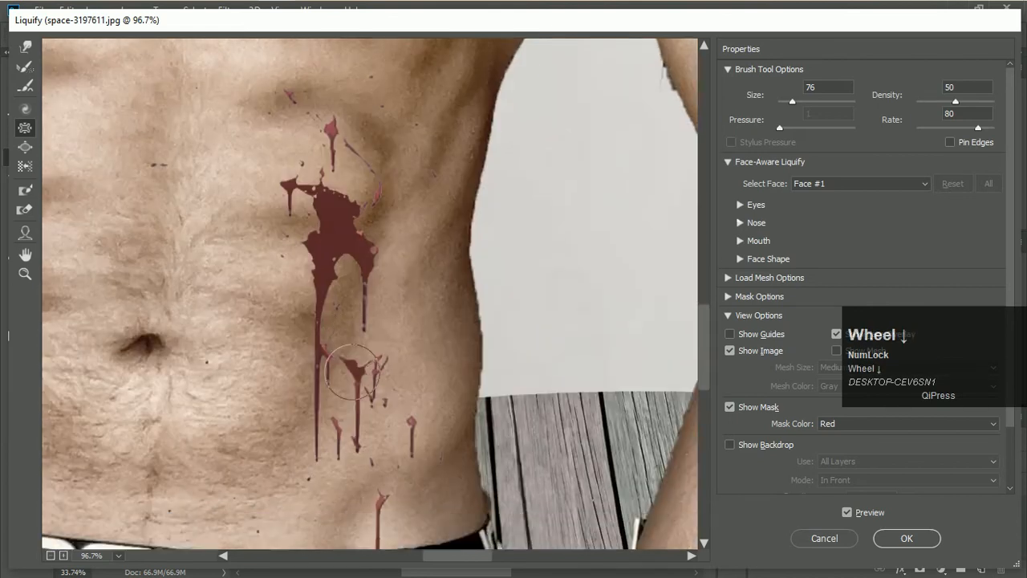
pyautogui.moveTo(362, 287)
pyautogui.mouseDown()
pyautogui.moveTo(319, 321)
pyautogui.moveTo(328, 239)
pyautogui.moveTo(350, 233)
pyautogui.mouseUp()
pyautogui.keyDown('alt'); pyautogui.rightClick(351, 234); pyautogui.keyUp('alt')
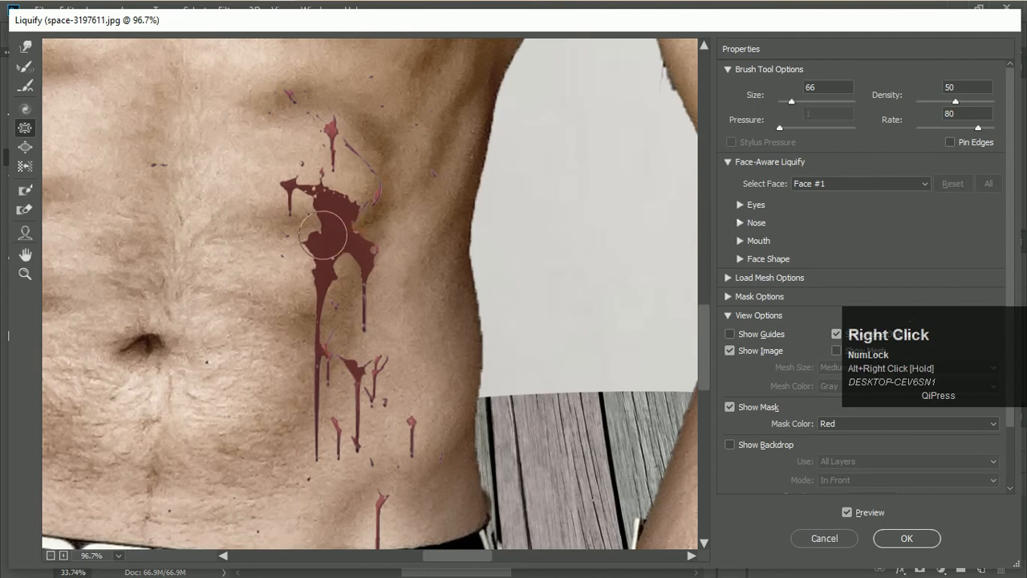
pyautogui.click(316, 231)
pyautogui.moveTo(317, 232); pyautogui.dragTo(337, 232)
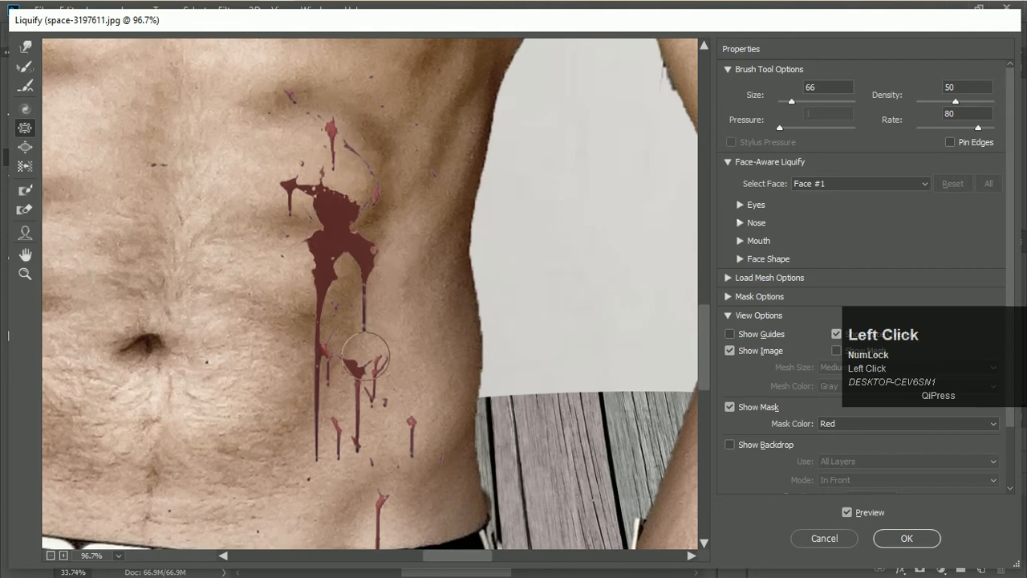
# Step: Thin the blood drips above and across the waistband with the Pucker brush
pyautogui.scroll(-1, 387, 479)
pyautogui.scroll(-2, 389, 474)
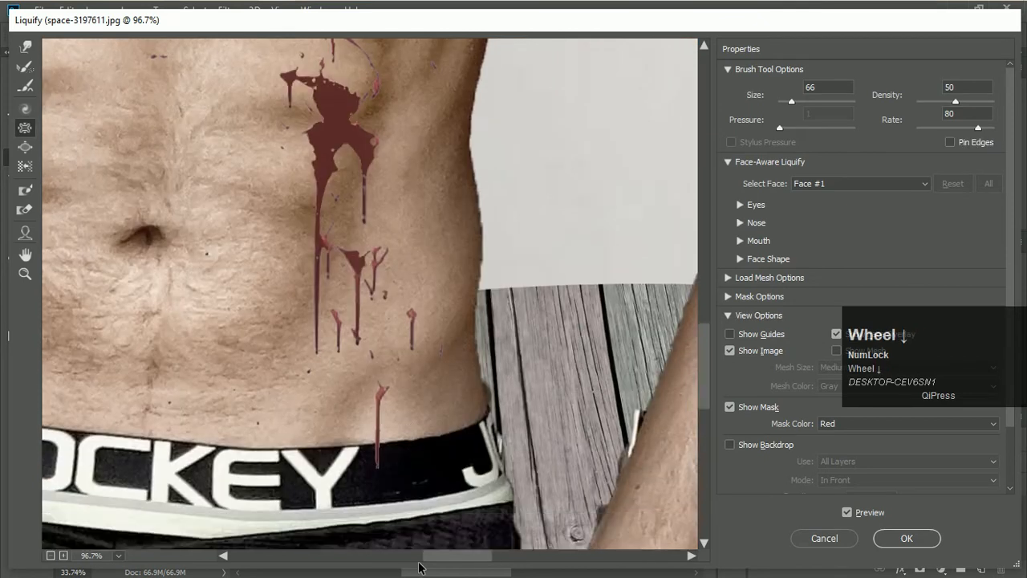
pyautogui.click(378, 403)
pyautogui.click(378, 424)
pyautogui.moveTo(377, 428); pyautogui.dragTo(376, 411)
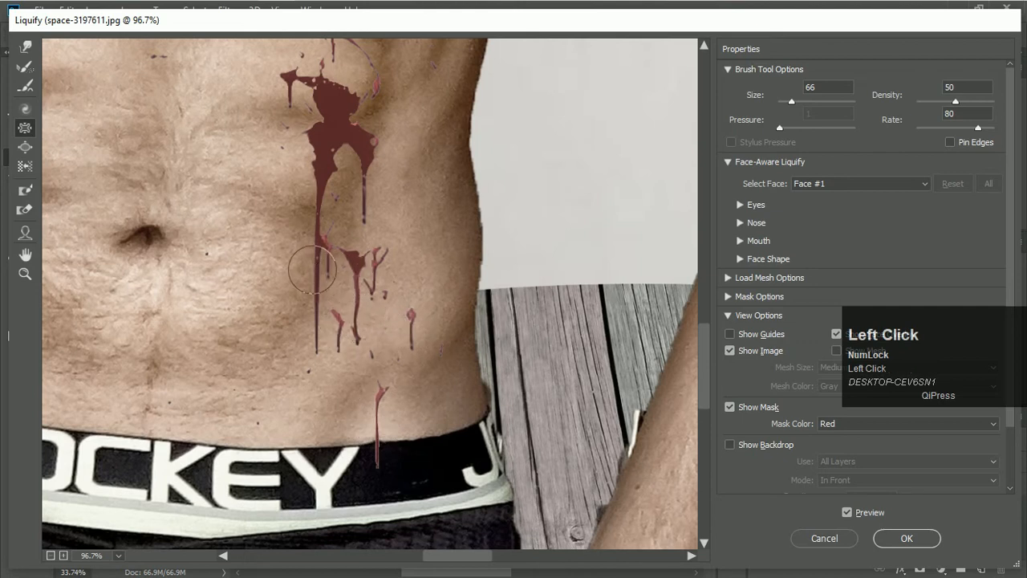
pyautogui.click(314, 329)
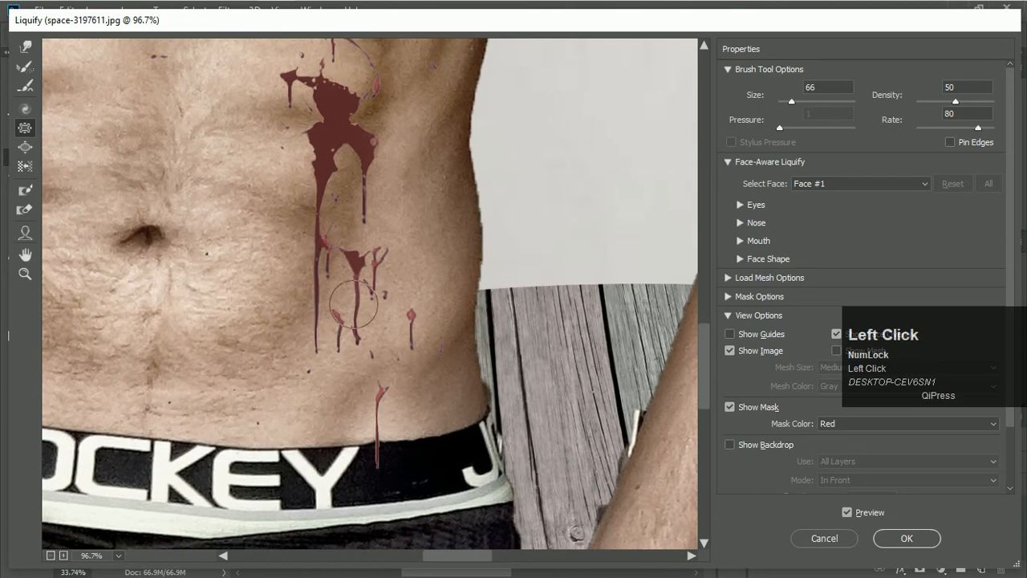
pyautogui.click(368, 200)
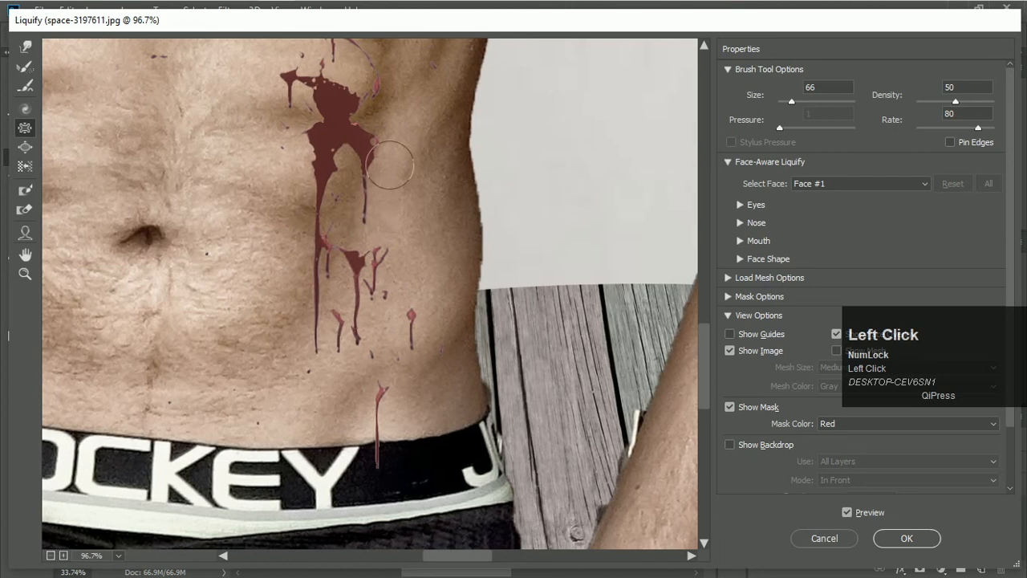
# Step: Pucker the upper and middle parts of the abdominal splatter further and apply the Liquify filter
pyautogui.scroll(3, 371, 141)
pyautogui.click(371, 188)
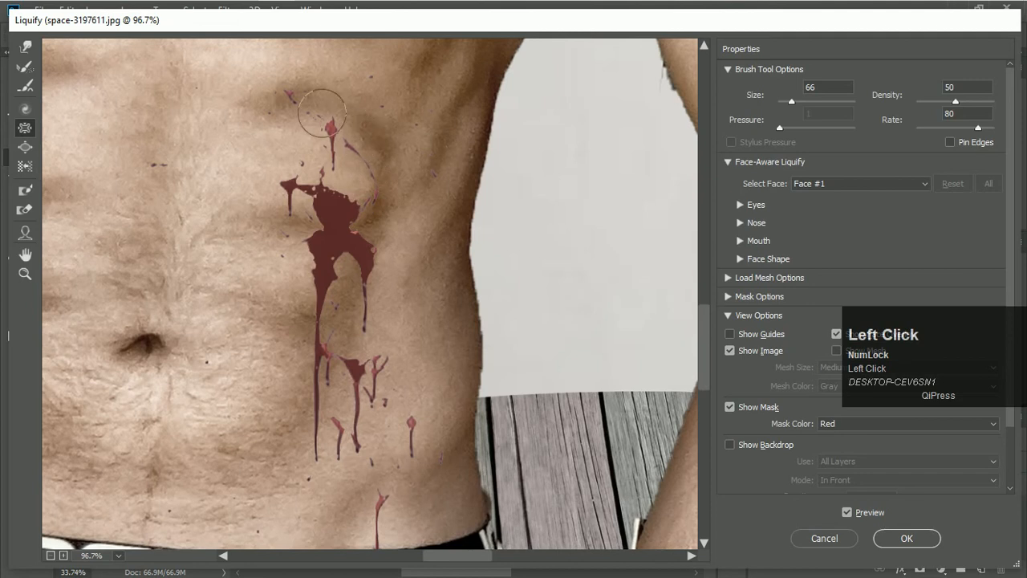
pyautogui.scroll(-1, 347, 282)
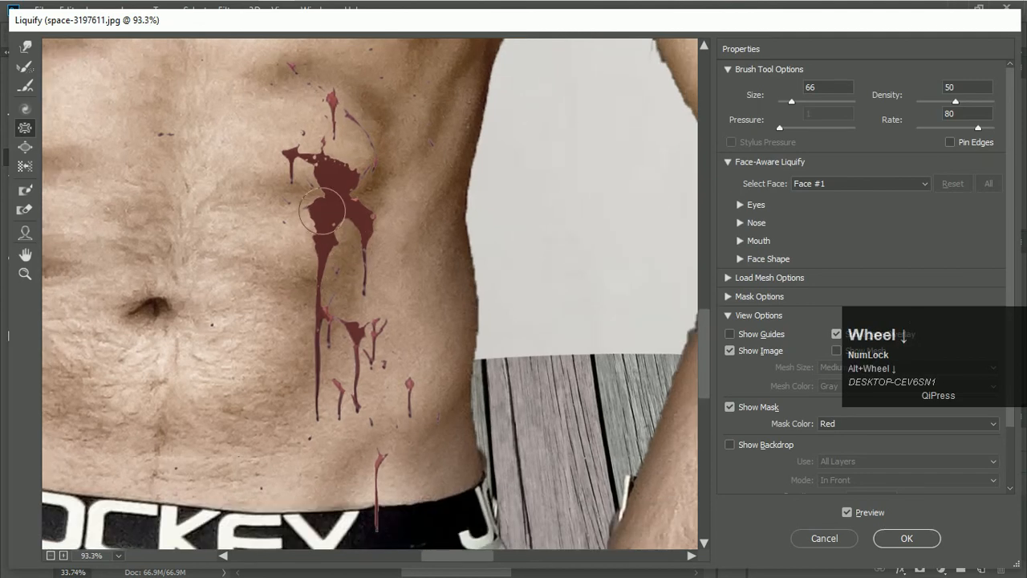
pyautogui.click(329, 202)
pyautogui.moveTo(329, 202)
pyautogui.mouseDown()
pyautogui.moveTo(346, 199)
pyautogui.moveTo(359, 215)
pyautogui.moveTo(332, 231)
pyautogui.mouseUp()
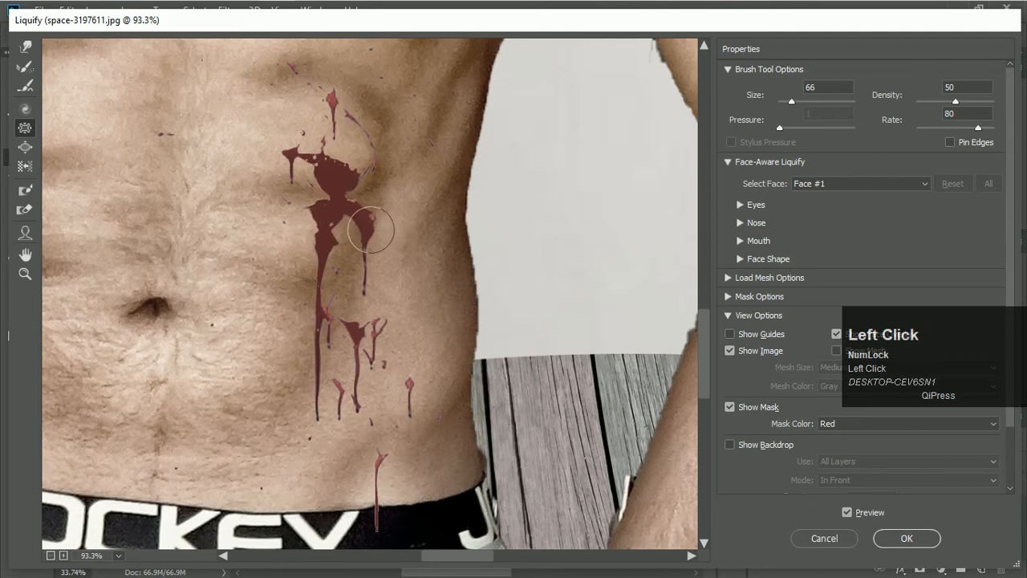
pyautogui.scroll(-5, 368, 229)
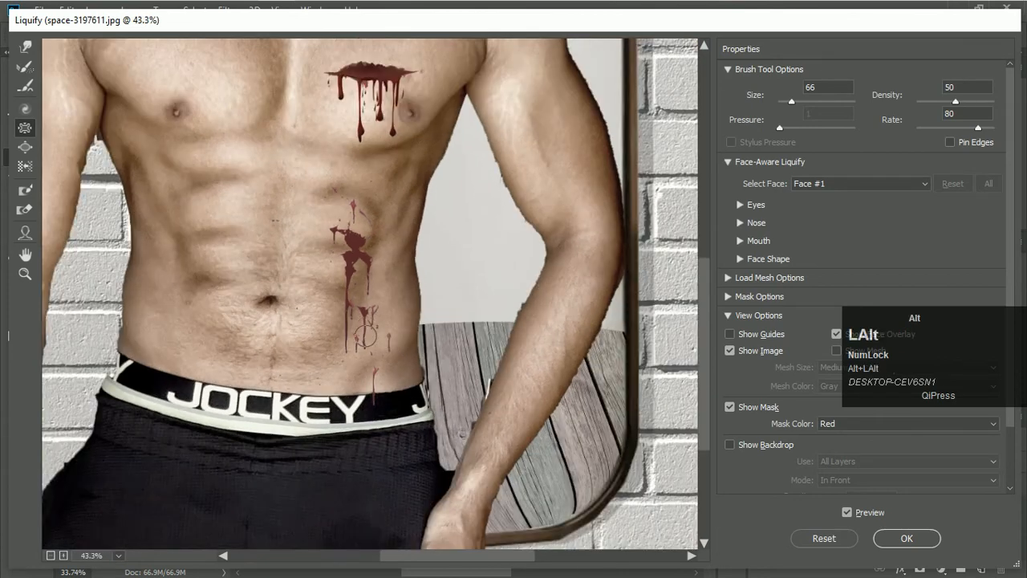
pyautogui.scroll(-1, 366, 331)
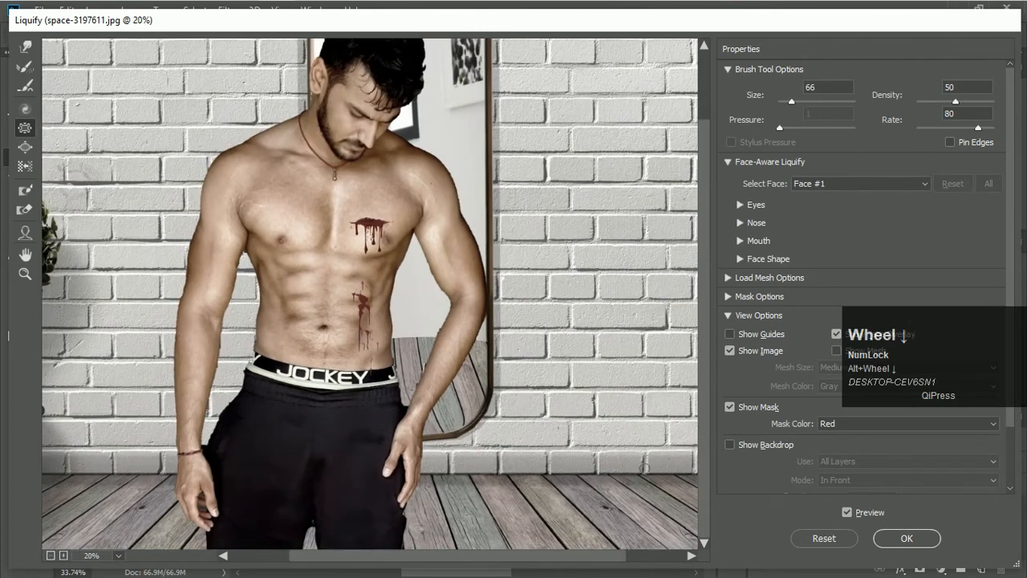
pyautogui.click(903, 539)
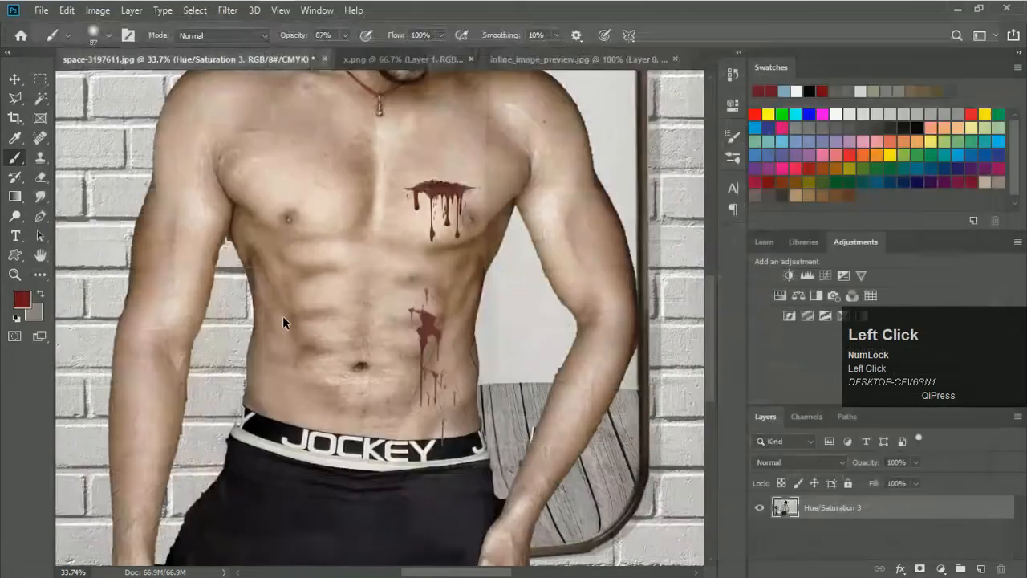
pyautogui.keyDown('alt'); pyautogui.scroll(-2, 373, 271); pyautogui.keyUp('alt')
pyautogui.keyDown('alt'); pyautogui.scroll(-2, 369, 275); pyautogui.keyUp('alt')
pyautogui.keyDown('alt'); pyautogui.scroll(3, 358, 292); pyautogui.keyUp('alt')
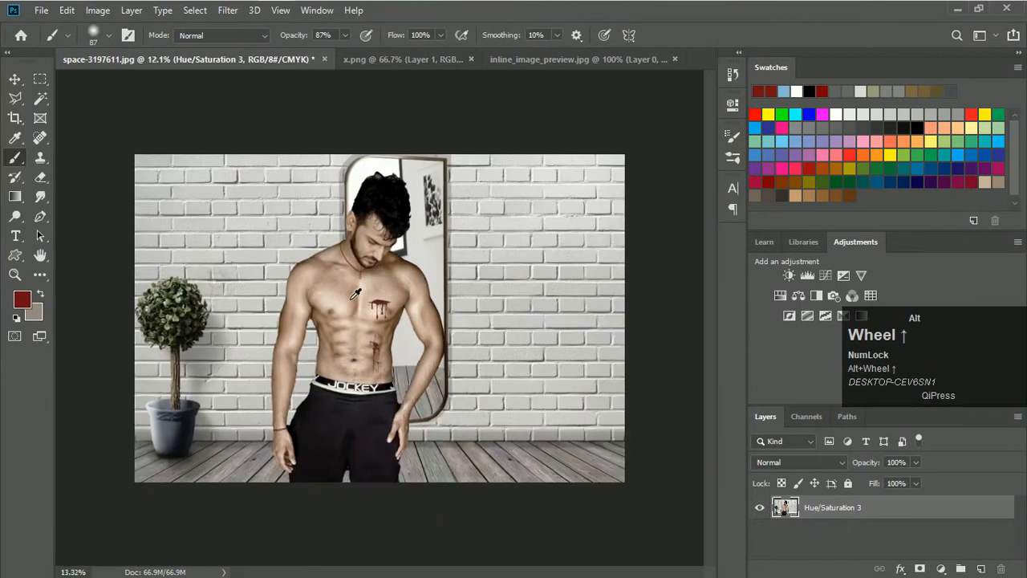
pyautogui.keyDown('alt'); pyautogui.scroll(-1, 350, 299); pyautogui.keyUp('alt')
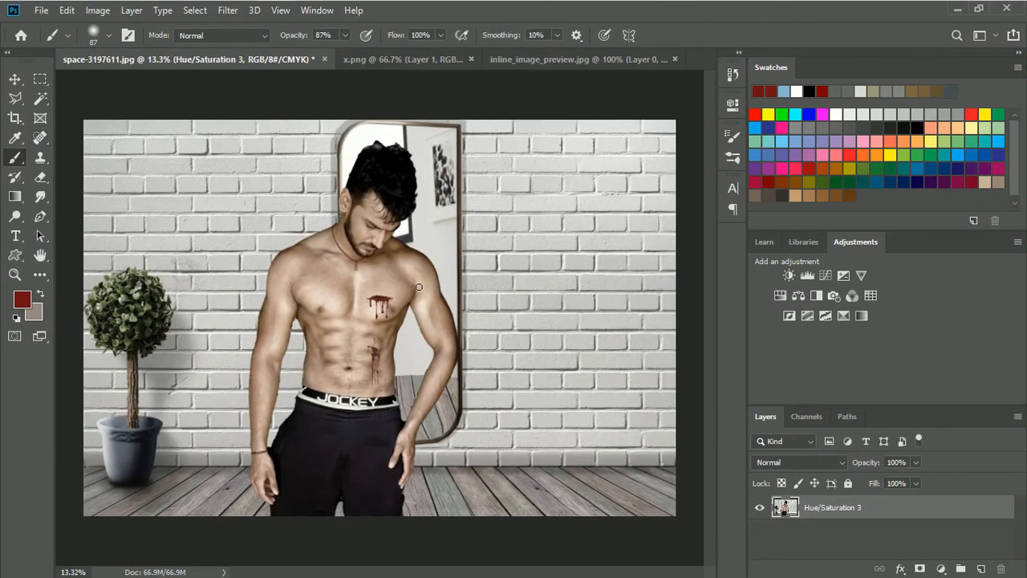
pyautogui.keyDown('alt'); pyautogui.scroll(-3, 417, 294); pyautogui.keyUp('alt')
pyautogui.keyDown('alt'); pyautogui.scroll(1, 421, 289); pyautogui.keyUp('alt')
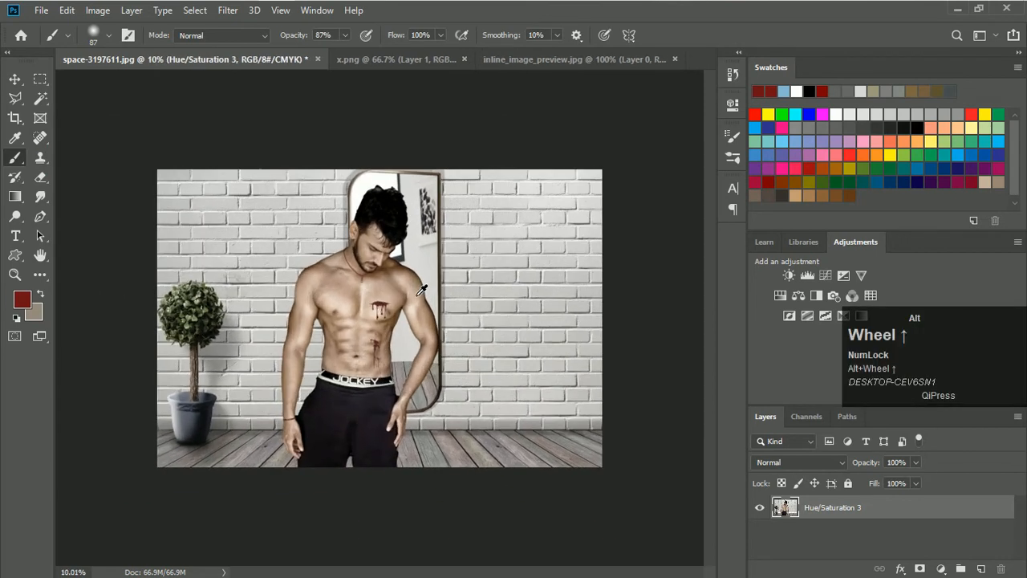
pyautogui.keyDown('alt'); pyautogui.scroll(1, 412, 290); pyautogui.keyUp('alt')
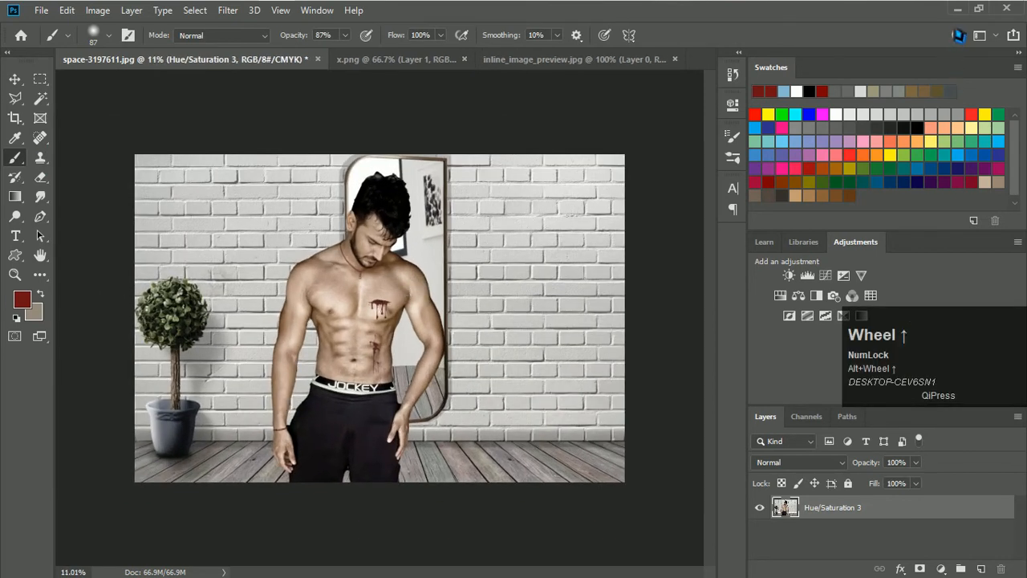
# Step: Close inline_image_preview.jpg without saving it and open the knife photo from the desktop as its own document
pyautogui.click(641, 59)
pyautogui.click(675, 59)
pyautogui.click(528, 228)
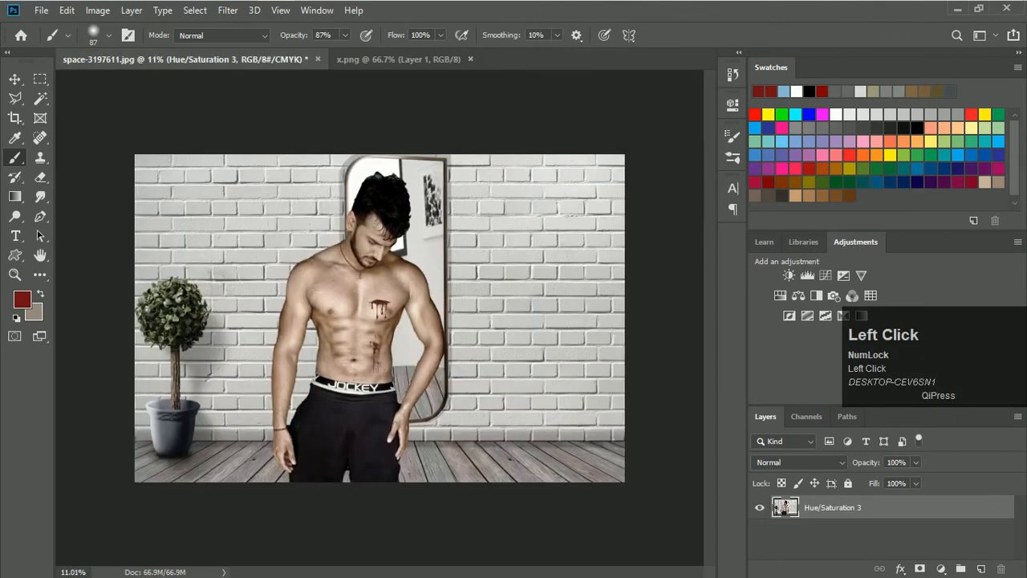
pyautogui.click(957, 8)
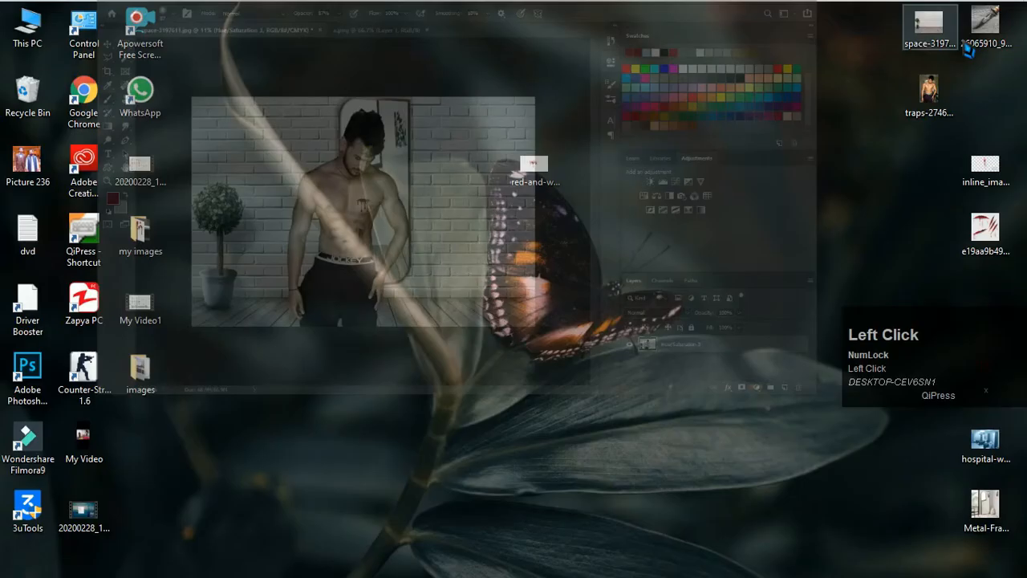
pyautogui.moveTo(975, 47); pyautogui.dragTo(551, 73)
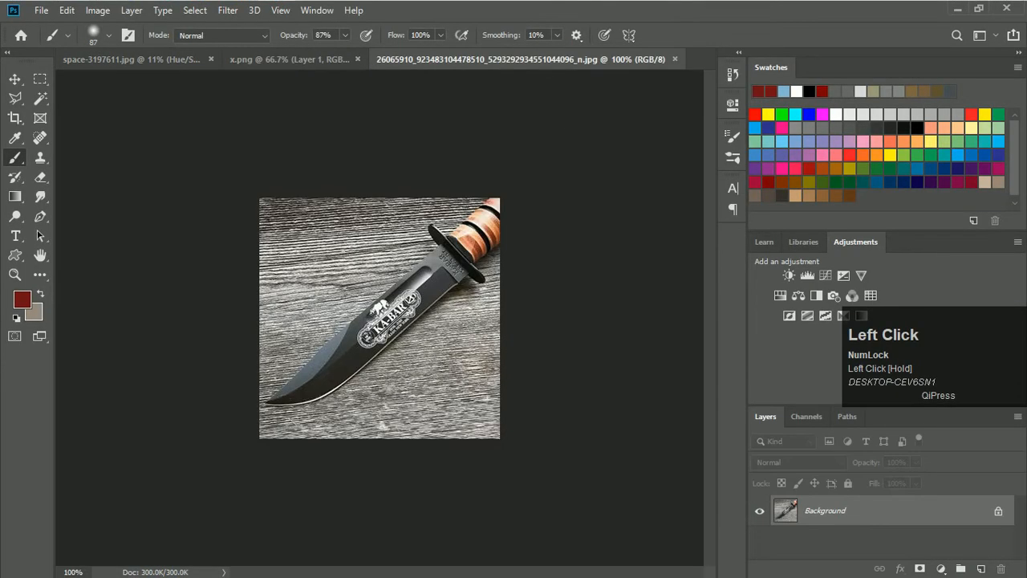
# Step: Trace the knife's blade, guard and handle with the Polygonal Lasso at 0 px feather and close the selection
pyautogui.scroll(5, 381, 321)
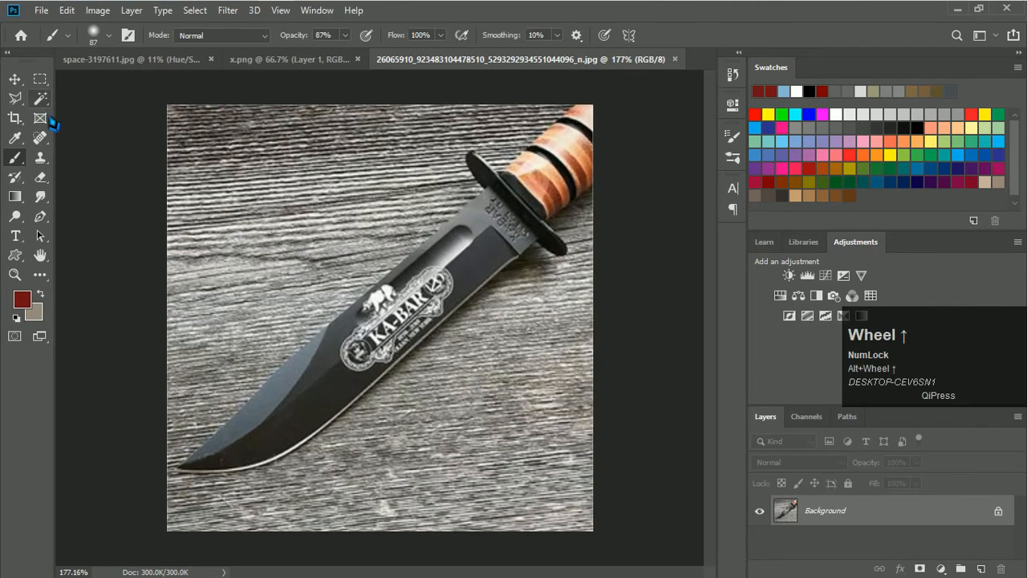
pyautogui.click(15, 98)
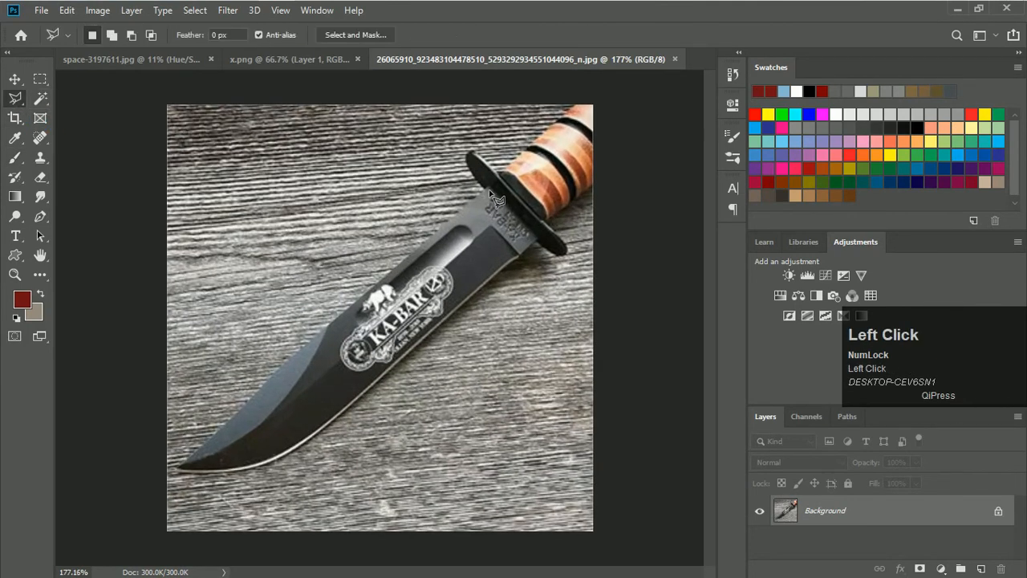
pyautogui.click(273, 374)
pyautogui.click(237, 408)
pyautogui.click(177, 469)
pyautogui.click(238, 472)
pyautogui.click(290, 454)
pyautogui.click(537, 240)
pyautogui.press('BackSpace')
pyautogui.click(536, 242)
pyautogui.click(565, 251)
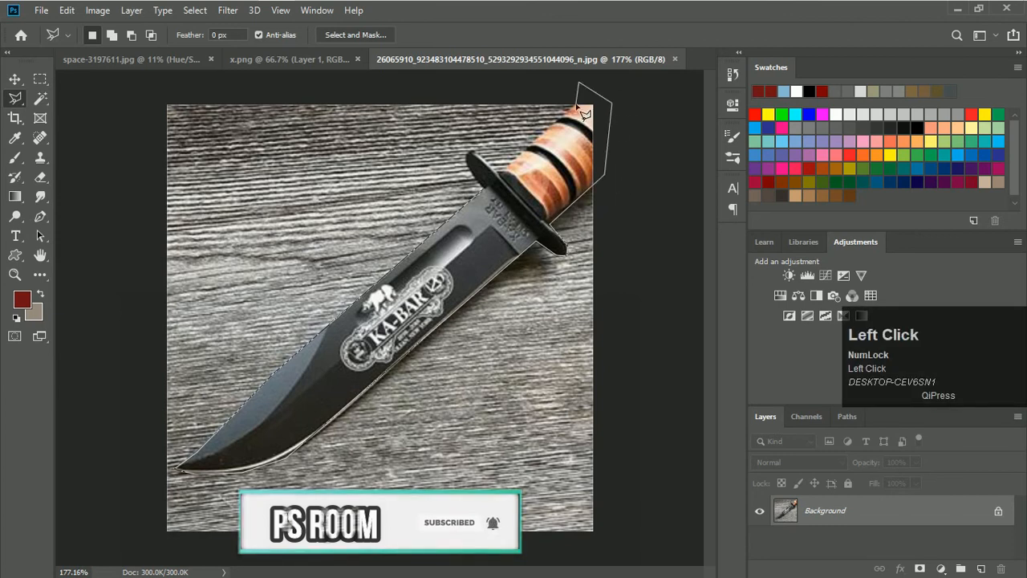
pyautogui.click(580, 104)
pyautogui.click(484, 183)
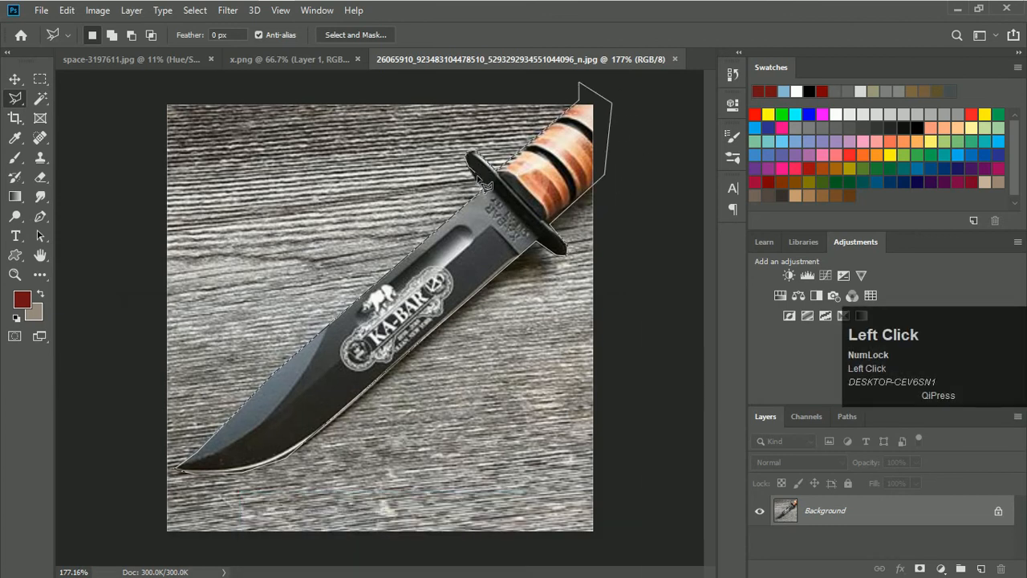
pyautogui.doubleClick(492, 197)
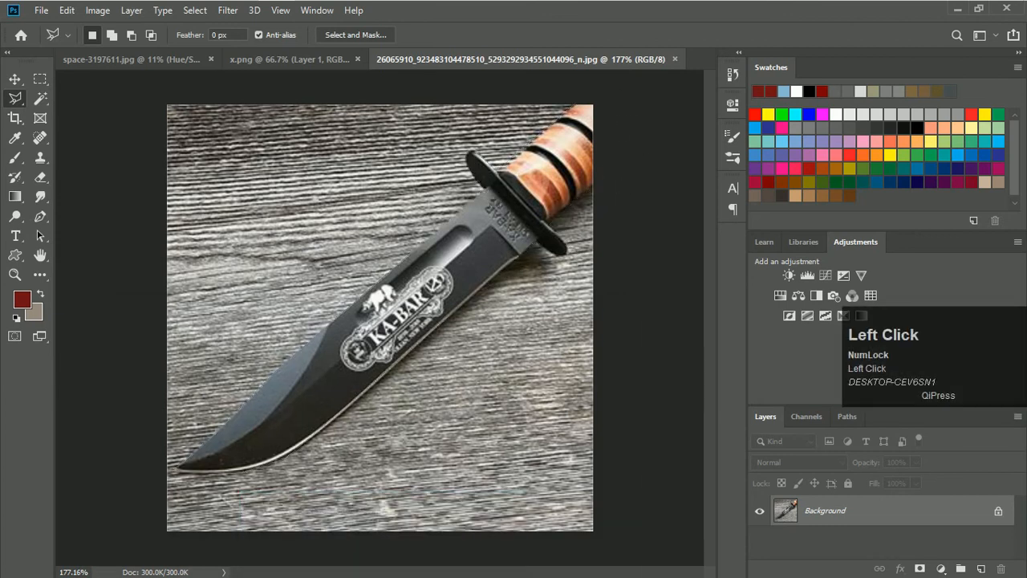
# Step: Move the selected knife into the space-3197611.jpg composite and enlarge it to 429%
pyautogui.click(14, 78)
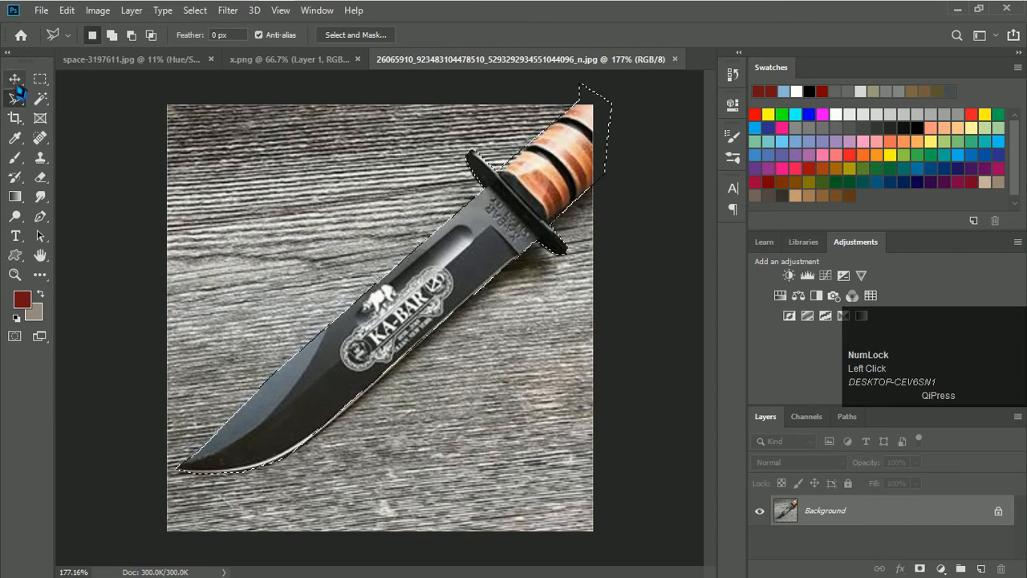
pyautogui.moveTo(440, 253)
pyautogui.mouseDown()
pyautogui.moveTo(332, 206)
pyautogui.moveTo(301, 108)
pyautogui.moveTo(201, 79)
pyautogui.moveTo(191, 58)
pyautogui.moveTo(374, 384)
pyautogui.moveTo(327, 390)
pyautogui.moveTo(377, 388)
pyautogui.mouseUp()
pyautogui.hotkey('ctrl', 't')
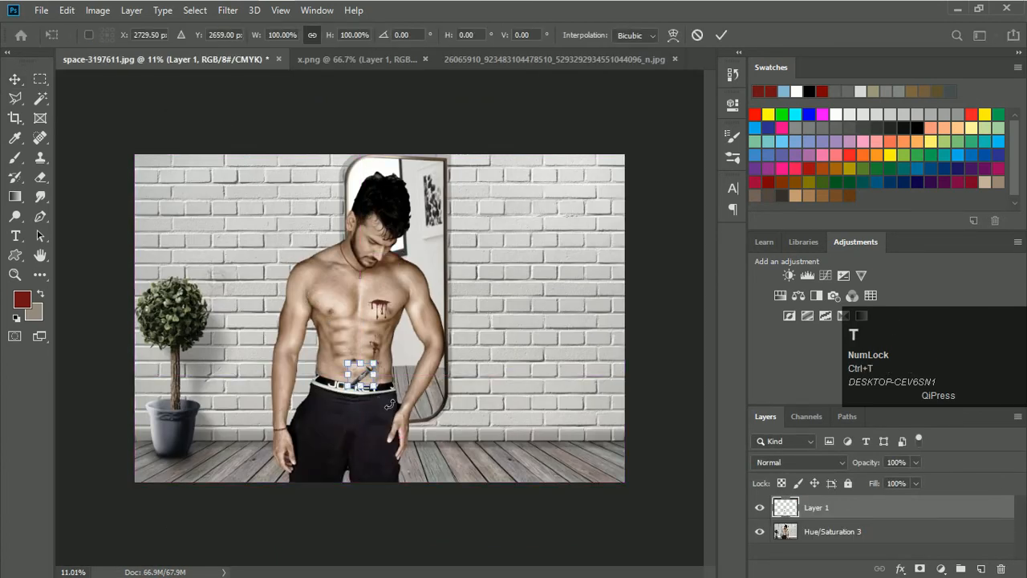
pyautogui.moveTo(418, 346); pyautogui.dragTo(414, 309)
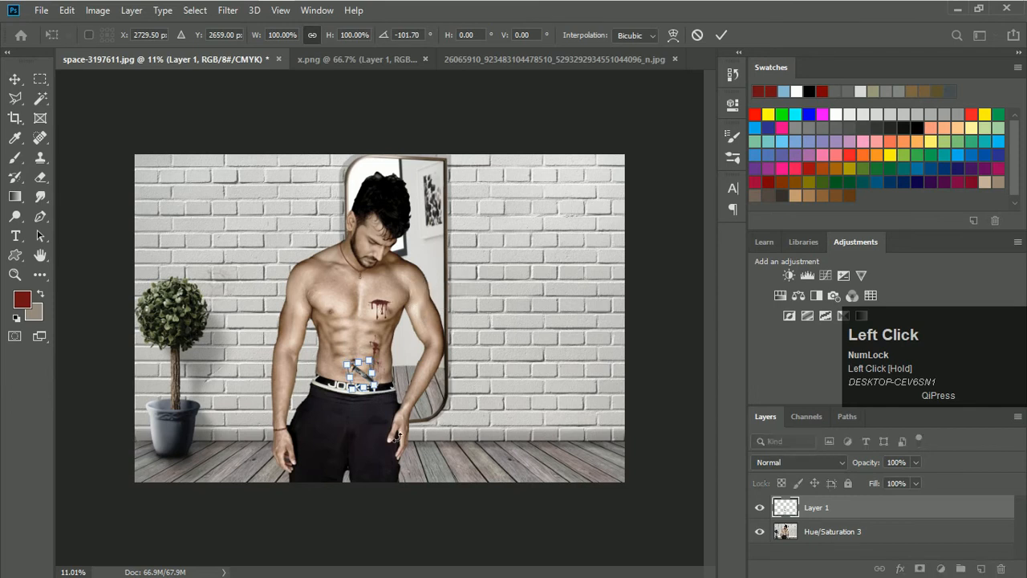
pyautogui.moveTo(384, 395); pyautogui.dragTo(466, 454)
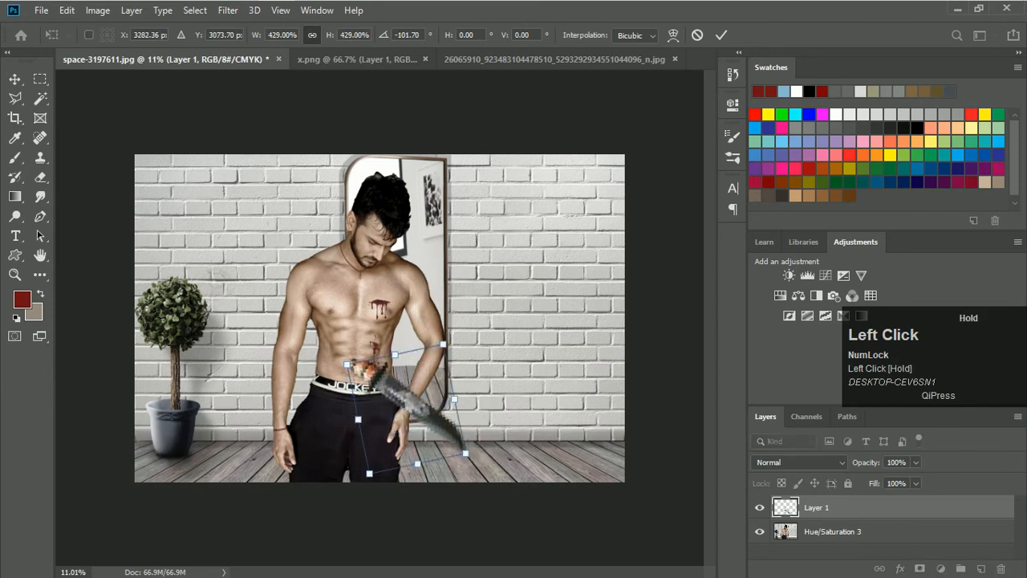
# Step: Flip the knife horizontally, rotate and resize it to fit the man's hand nearest the plant, and apply the transform
pyautogui.moveTo(478, 385); pyautogui.dragTo(390, 443)
pyautogui.rightClick(404, 416)
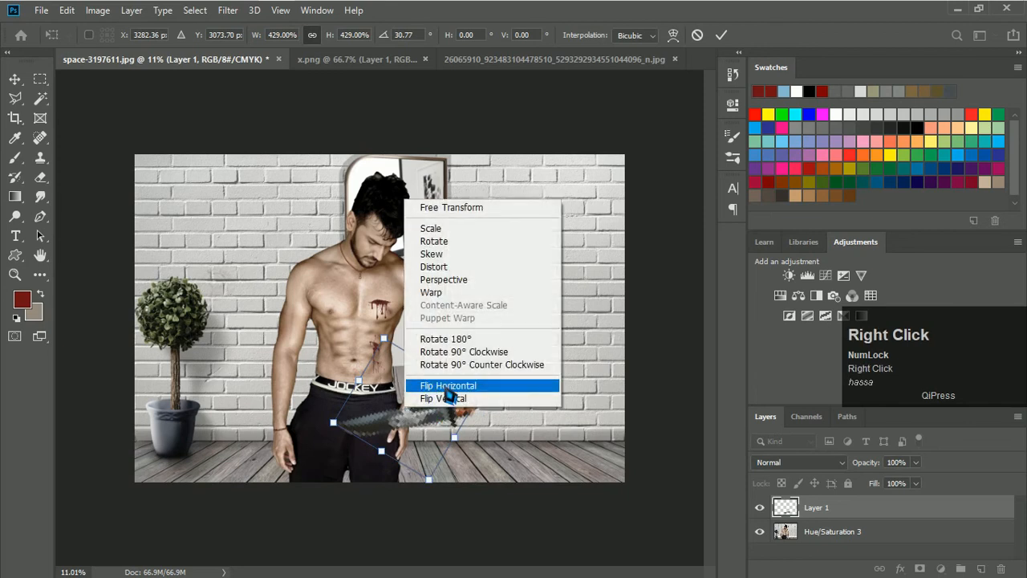
pyautogui.click(446, 386)
pyautogui.moveTo(395, 424); pyautogui.dragTo(343, 454)
pyautogui.moveTo(434, 458); pyautogui.dragTo(349, 442)
pyautogui.scroll(3, 319, 465)
pyautogui.moveTo(308, 381); pyautogui.dragTo(315, 457)
pyautogui.moveTo(410, 463); pyautogui.dragTo(348, 453)
pyautogui.moveTo(306, 451)
pyautogui.mouseDown()
pyautogui.moveTo(290, 456)
pyautogui.moveTo(376, 466)
pyautogui.mouseUp()
pyautogui.moveTo(318, 461); pyautogui.dragTo(298, 459)
pyautogui.press('Return')
# Step: Erase the knife handle where the hand should cover it, using the Eraser at 27% opacity with brush sizes 113 and 38
pyautogui.scroll(6, 218, 445)
pyautogui.press('e')
pyautogui.click(186, 416)
pyautogui.click(236, 419)
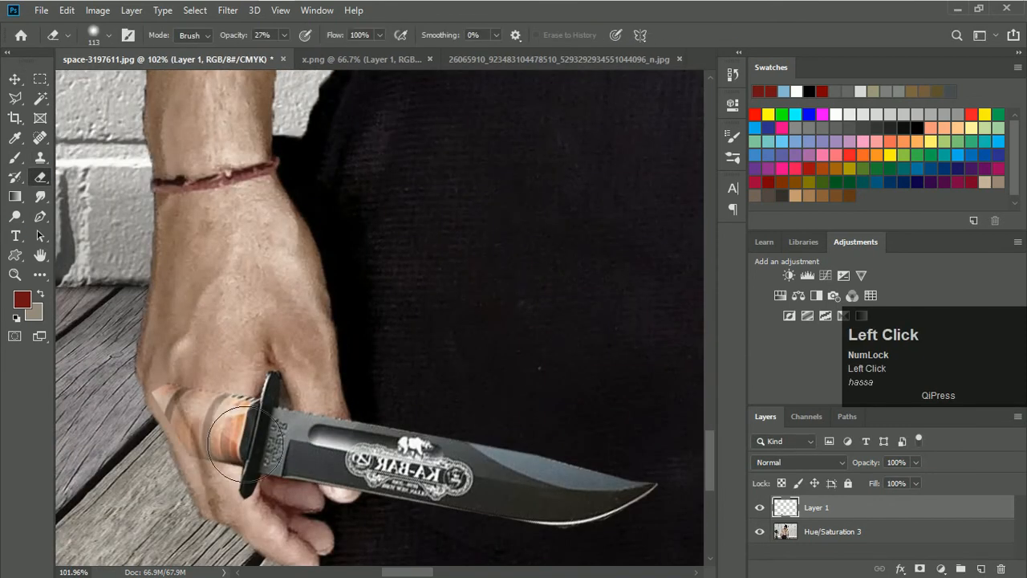
pyautogui.moveTo(239, 417); pyautogui.dragTo(255, 465)
pyautogui.scroll(4, 213, 417)
pyautogui.rightClick(230, 361)
pyautogui.keyDown('alt'); pyautogui.rightClick(229, 360); pyautogui.keyUp('alt')
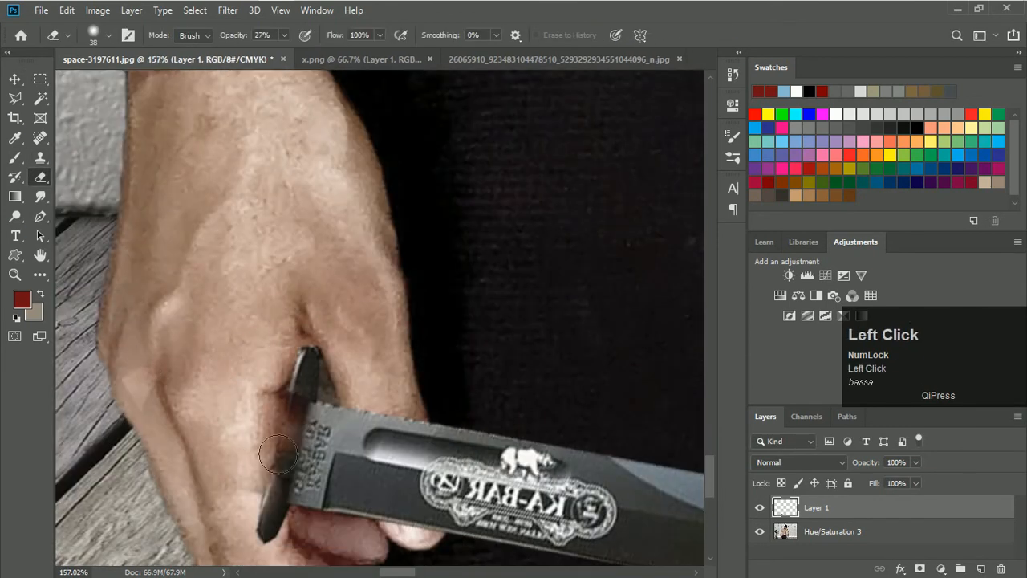
pyautogui.scroll(-8, 257, 443)
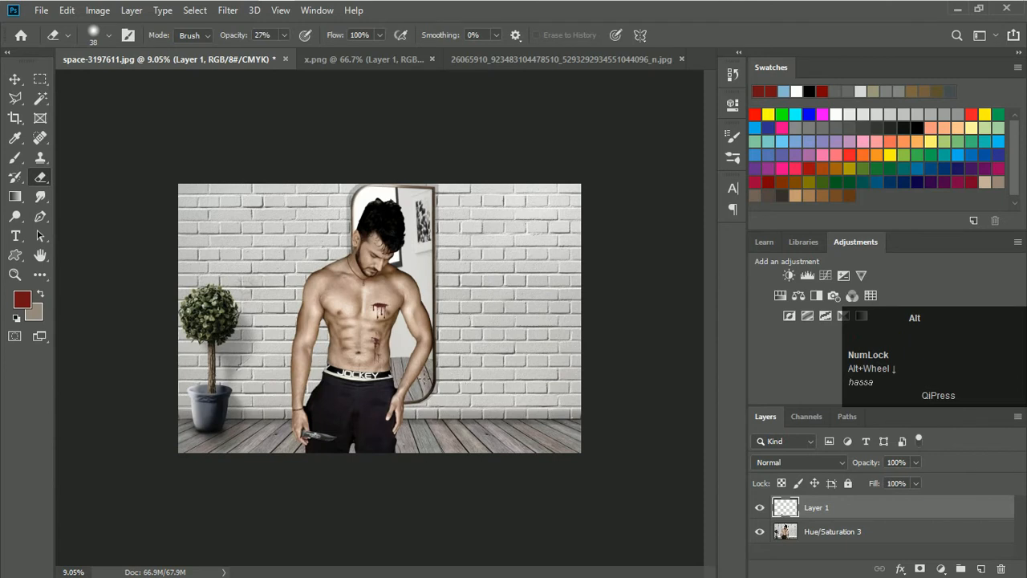
# Step: Copy the blood drips from x.png into the composite near the knife and scale them to 27.11%
pyautogui.click(957, 9)
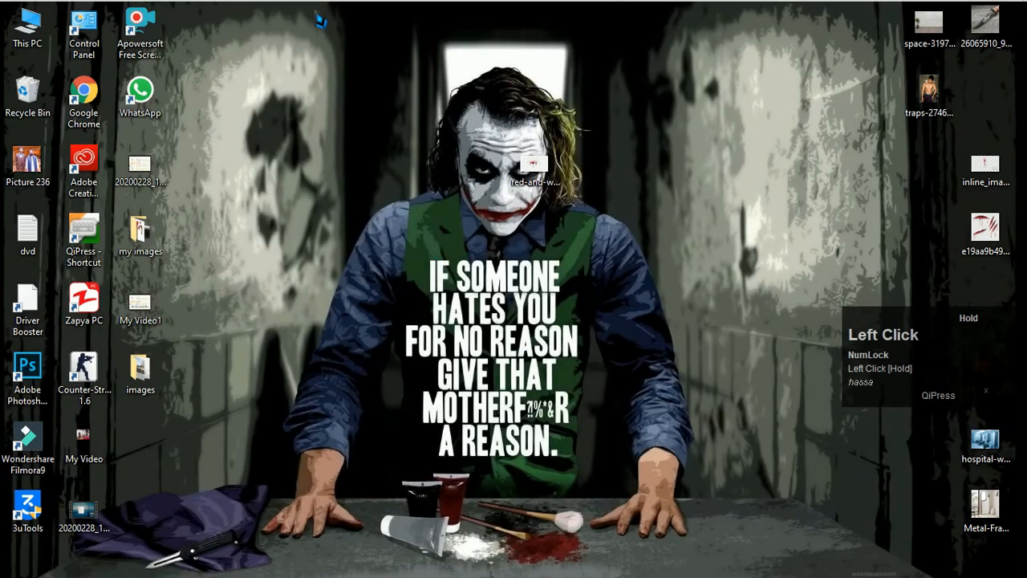
pyautogui.moveTo(320, 20); pyautogui.dragTo(497, 78)
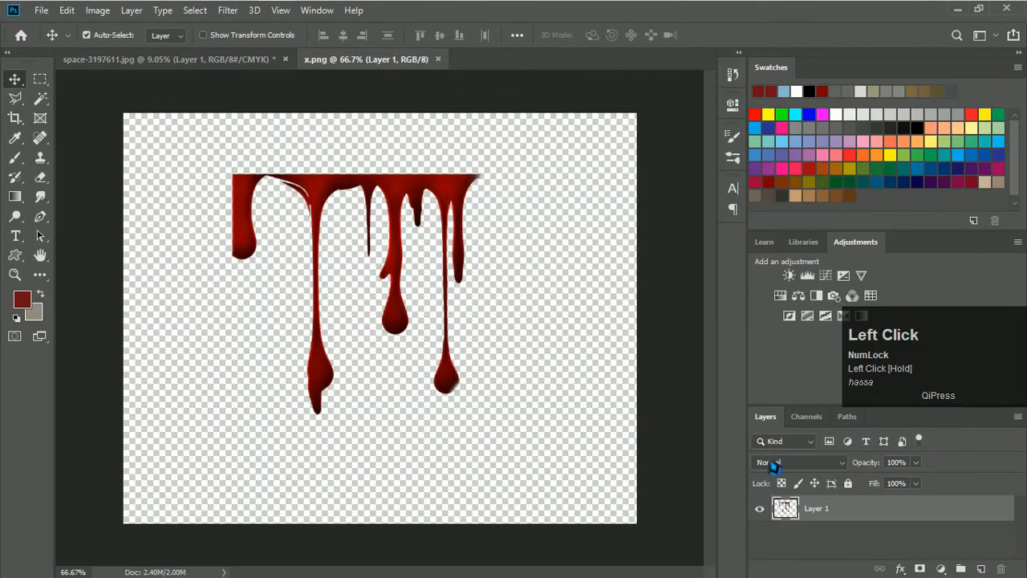
pyautogui.click(998, 505)
pyautogui.moveTo(326, 184); pyautogui.dragTo(177, 60)
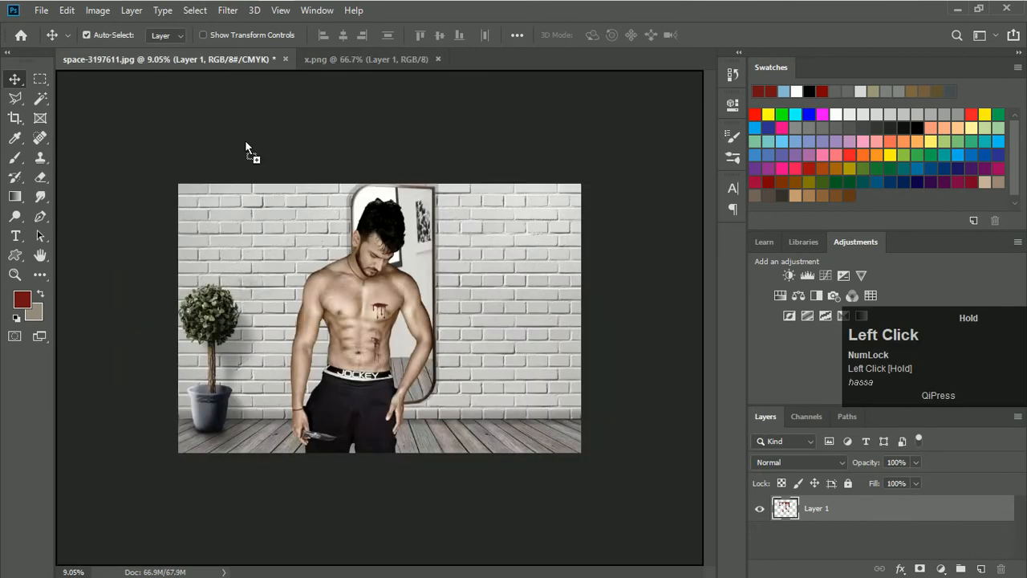
pyautogui.moveTo(338, 315); pyautogui.dragTo(318, 419)
pyautogui.hotkey('ctrl', 't')
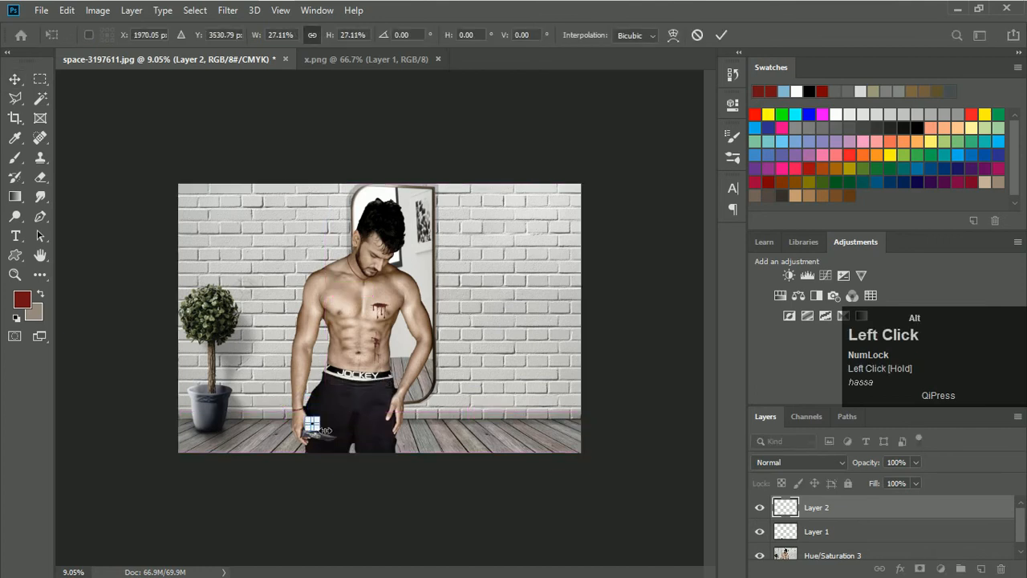
# Step: Place the blood drips on the knife blade, adjust their size and angle, and apply the transform
pyautogui.keyDown('alt'); pyautogui.scroll(4, 318, 428); pyautogui.keyUp('alt')
pyautogui.scroll(-4, 256, 449)
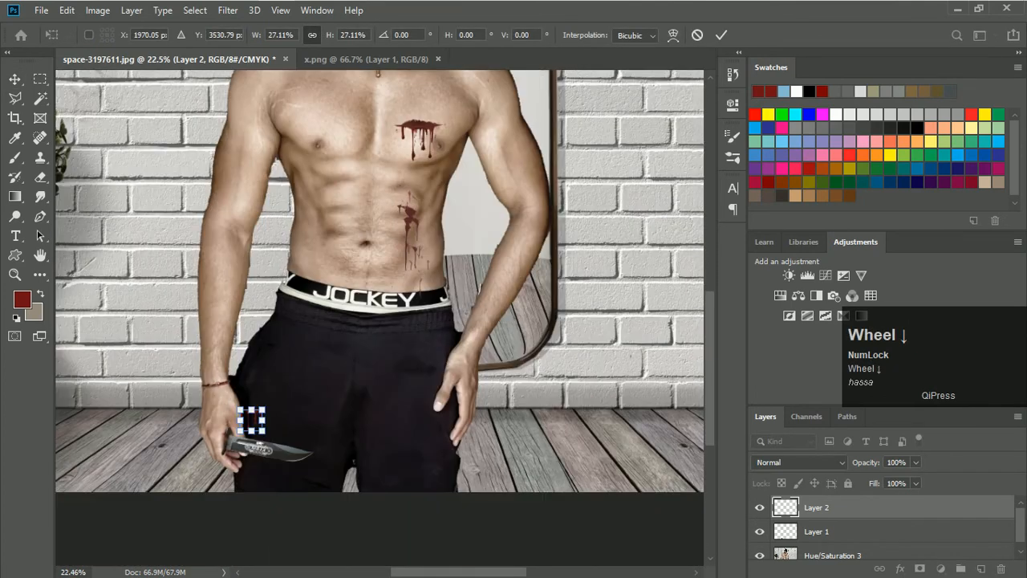
pyautogui.keyDown('alt'); pyautogui.scroll(6, 242, 494); pyautogui.keyUp('alt')
pyautogui.moveTo(297, 254); pyautogui.dragTo(429, 412)
pyautogui.moveTo(458, 392)
pyautogui.mouseDown()
pyautogui.moveTo(444, 425)
pyautogui.moveTo(413, 441)
pyautogui.mouseUp()
pyautogui.moveTo(399, 459)
pyautogui.mouseDown()
pyautogui.moveTo(421, 425)
pyautogui.moveTo(337, 420)
pyautogui.moveTo(355, 412)
pyautogui.moveTo(312, 402)
pyautogui.mouseUp()
pyautogui.press('Return')
# Step: Paint the blade's front part and tip dark red within the knife's outline at 87% opacity and erase the excess along its edge
pyautogui.keyDown('alt'); pyautogui.scroll(5, 450, 395); pyautogui.keyUp('alt')
pyautogui.press('b')
pyautogui.keyDown('alt'); pyautogui.rightClick(382, 451); pyautogui.keyUp('alt')
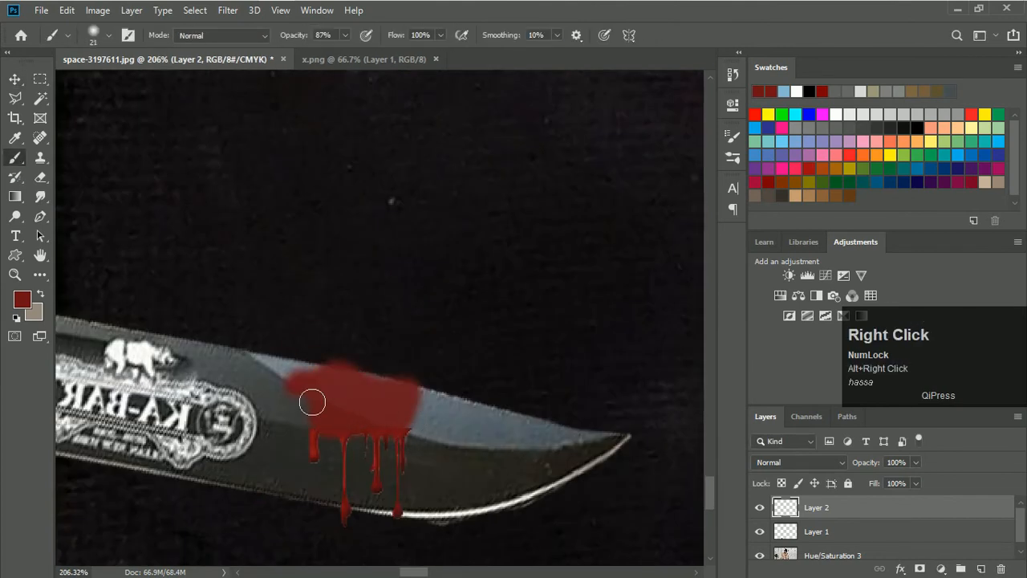
pyautogui.keyDown('ctrl'); pyautogui.click(785, 532); pyautogui.keyUp('ctrl')
pyautogui.moveTo(482, 449)
pyautogui.mouseDown()
pyautogui.moveTo(356, 408)
pyautogui.moveTo(509, 490)
pyautogui.moveTo(626, 440)
pyautogui.mouseUp()
pyautogui.keyDown('alt'); pyautogui.scroll(-6, 471, 321); pyautogui.keyUp('alt')
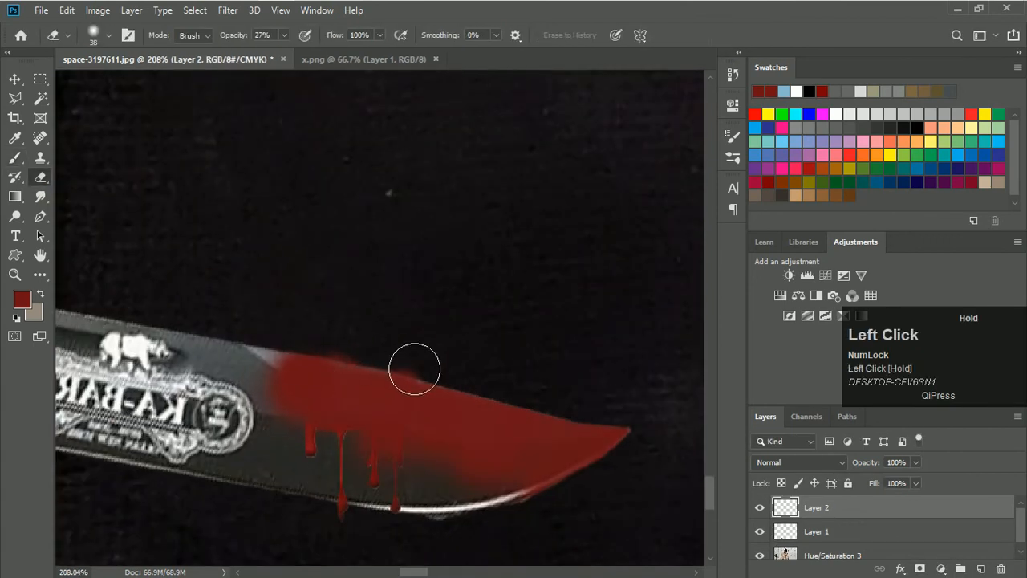
pyautogui.keyDown('alt'); pyautogui.scroll(-8, 414, 369); pyautogui.keyUp('alt')
# Step: Merge the blood layer with the knife layer
pyautogui.keyDown('alt'); pyautogui.scroll(5, 345, 337); pyautogui.keyUp('alt')
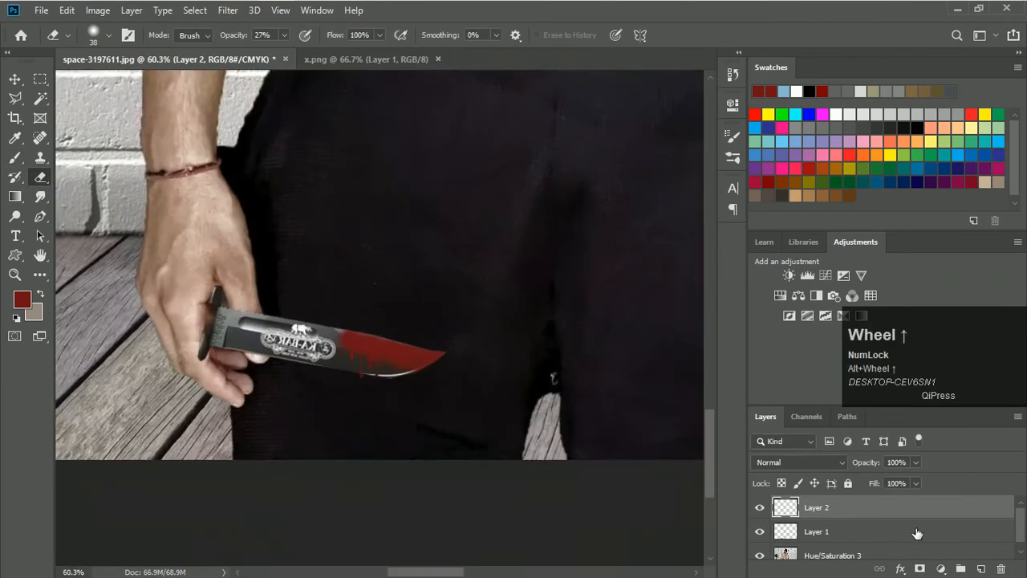
pyautogui.keyDown('shift'); pyautogui.click(907, 533); pyautogui.keyUp('shift')
pyautogui.hotkey('ctrl', 'e')
pyautogui.hotkey('ctrl', 'z')
pyautogui.click(663, 518)
pyautogui.click(489, 225)
pyautogui.click(851, 532)
pyautogui.keyDown('shift'); pyautogui.click(850, 510); pyautogui.keyUp('shift')
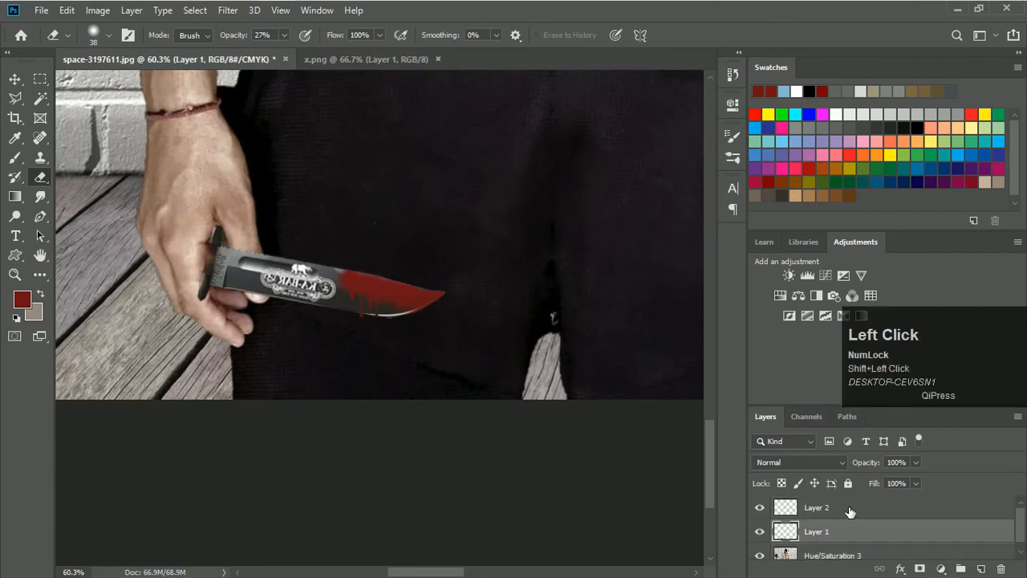
pyautogui.hotkey('ctrl', 'e')
# Step: Add a Hue/Saturation adjustment masked to the knife's outline and lower its saturation
pyautogui.keyDown('ctrl'); pyautogui.click(785, 507); pyautogui.keyUp('ctrl')
pyautogui.click(941, 568)
pyautogui.click(947, 424)
pyautogui.moveTo(603, 235); pyautogui.dragTo(587, 245)
pyautogui.click(707, 100)
pyautogui.keyDown('alt'); pyautogui.scroll(-6, 331, 385); pyautogui.keyUp('alt')
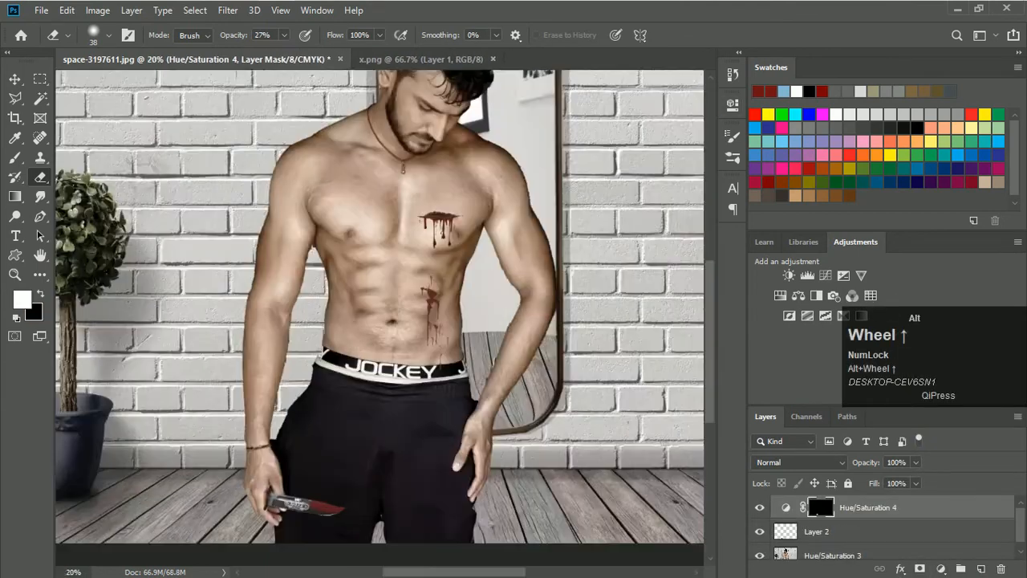
# Step: Merge the Hue/Saturation adjustment into the bloodied knife layer and review the whole composite
pyautogui.keyDown('alt'); pyautogui.scroll(6, 331, 467); pyautogui.keyUp('alt')
pyautogui.keyDown('shift'); pyautogui.click(834, 553); pyautogui.keyUp('shift')
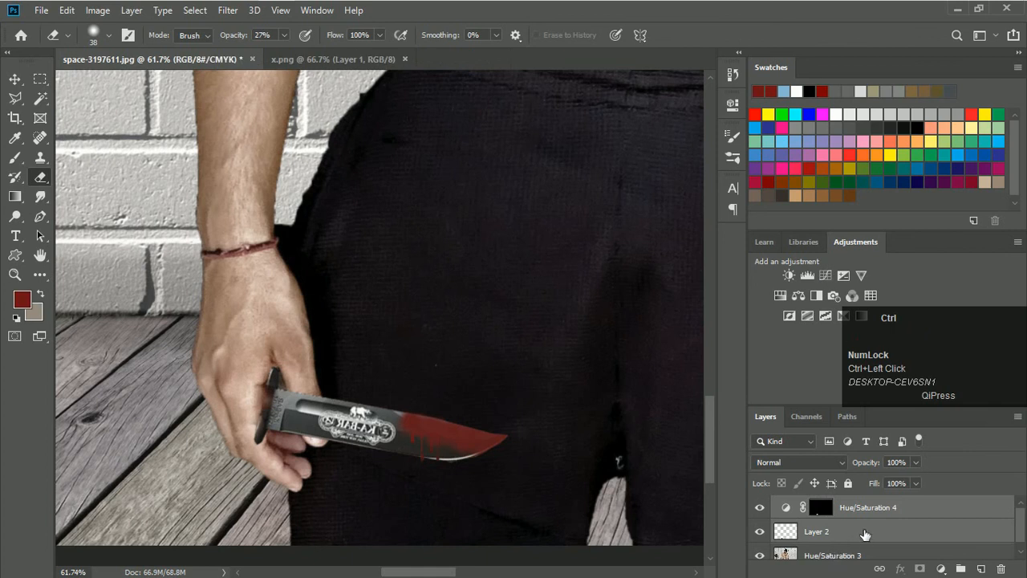
pyautogui.hotkey('ctrl', 'e')
pyautogui.scroll(-5, 289, 442)
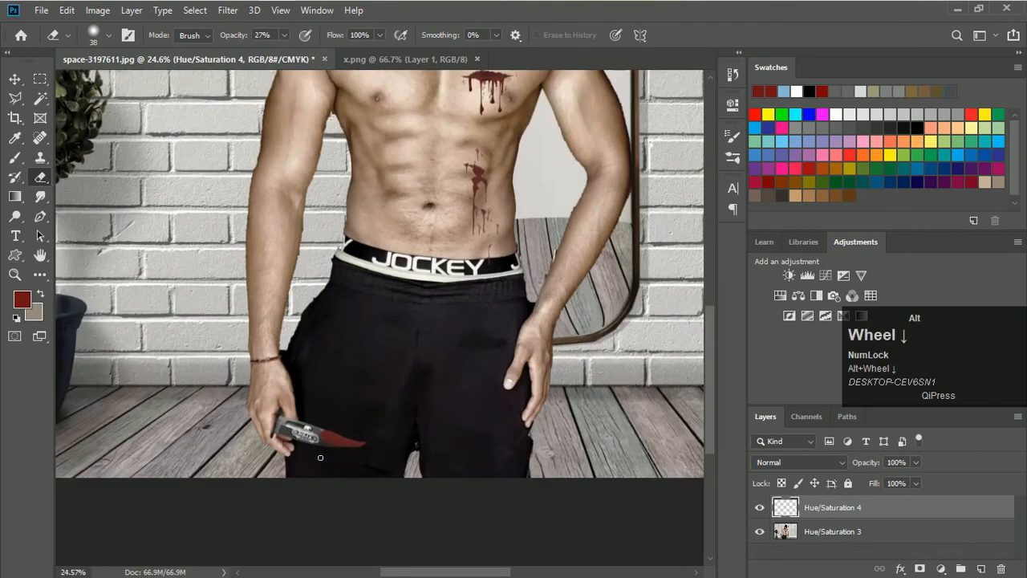
pyautogui.scroll(-2, 296, 460)
pyautogui.scroll(1, 296, 460)
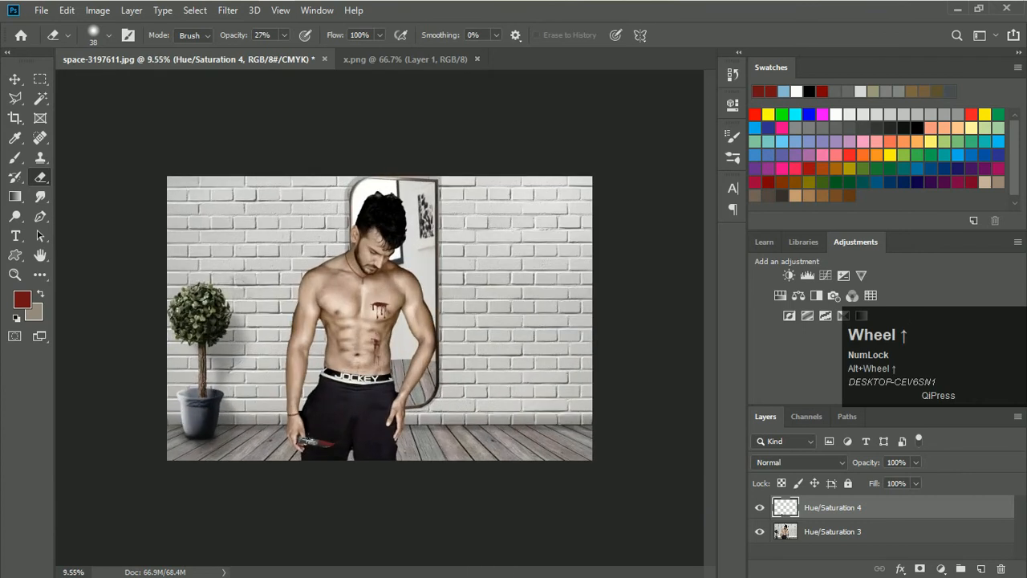
pyautogui.scroll(1, 310, 444)
pyautogui.scroll(-1, 294, 437)
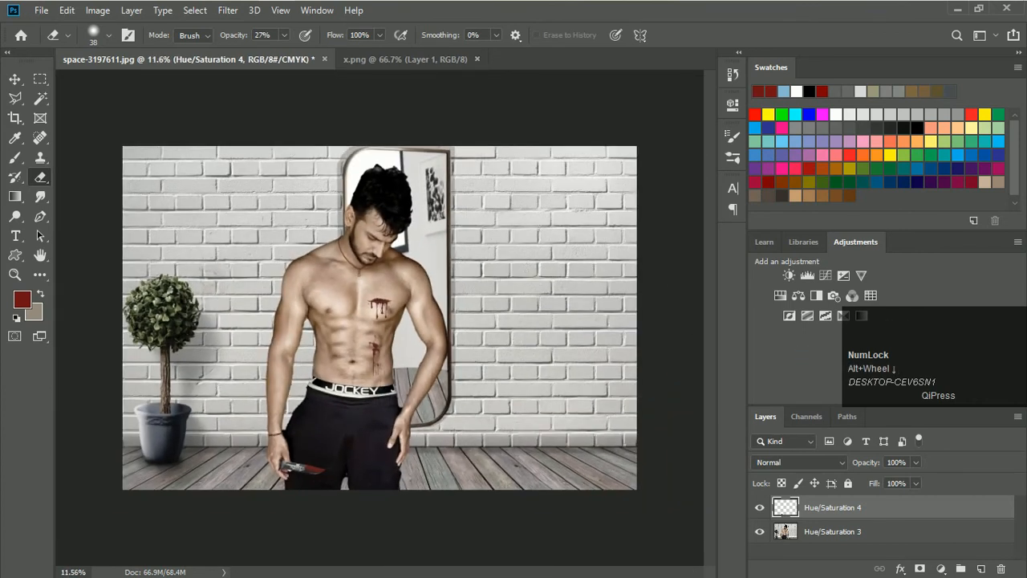
# Step: Merge the two image layers, then add a Hue/Saturation adjustment and adjust the saturation of the reds sampled from the chest wound
pyautogui.keyDown('ctrl'); pyautogui.click(834, 533); pyautogui.keyUp('ctrl')
pyautogui.hotkey('ctrl', 'e')
pyautogui.click(940, 568)
pyautogui.click(931, 431)
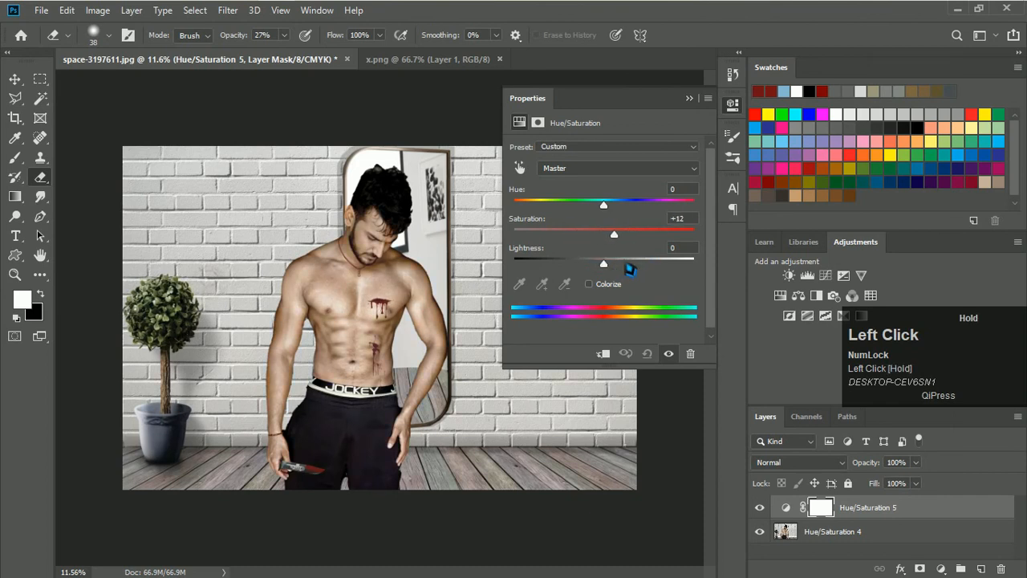
pyautogui.click(519, 167)
pyautogui.click(373, 302)
pyautogui.moveTo(373, 302); pyautogui.dragTo(385, 298)
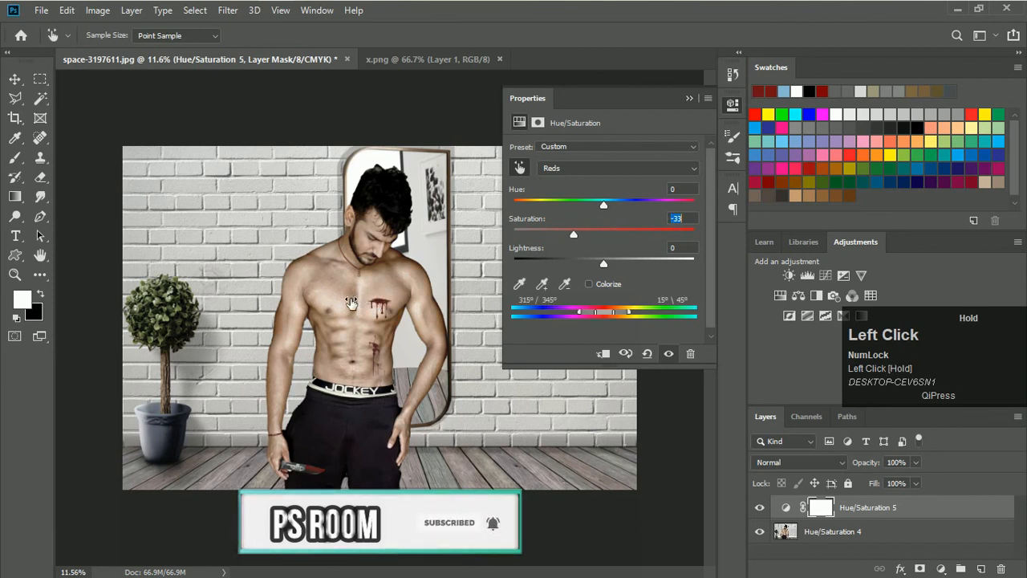
# Step: Merge the new Hue/Saturation adjustment with the composite layer below
pyautogui.click(689, 98)
pyautogui.scroll(-5, 291, 286)
pyautogui.scroll(3, 289, 286)
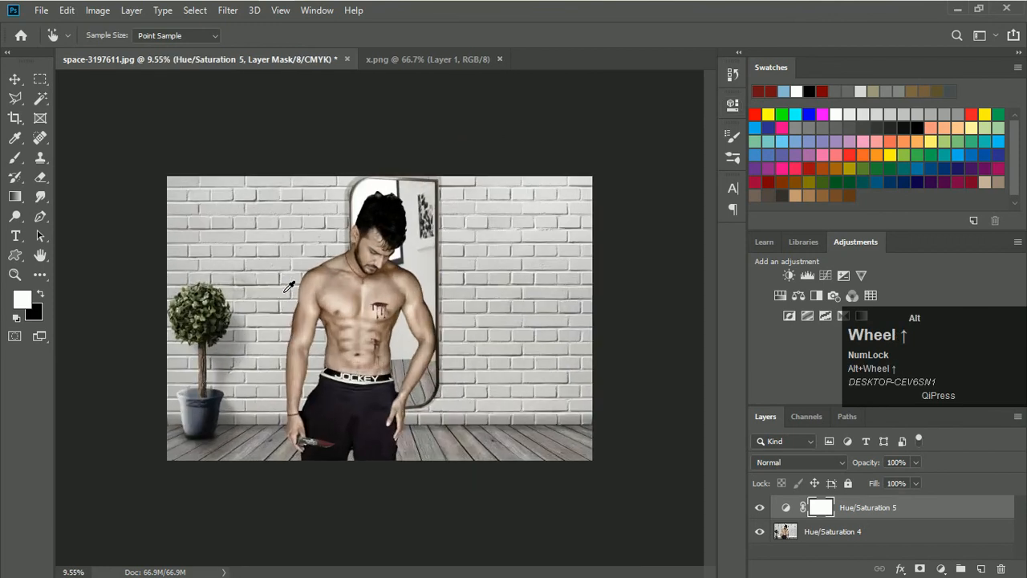
pyautogui.scroll(1, 289, 287)
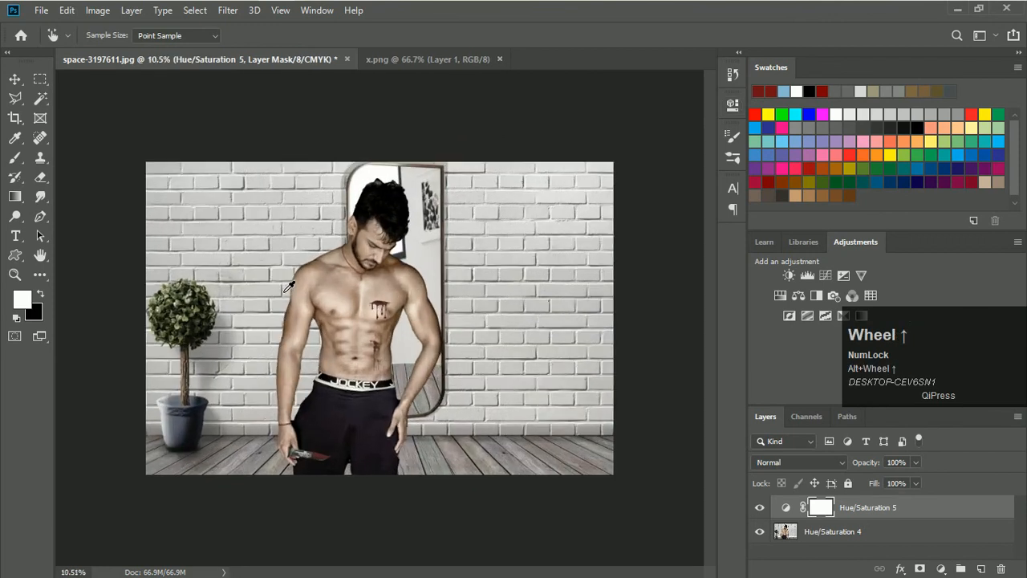
pyautogui.keyDown('ctrl'); pyautogui.click(833, 537); pyautogui.keyUp('ctrl')
pyautogui.hotkey('ctrl', 'e')
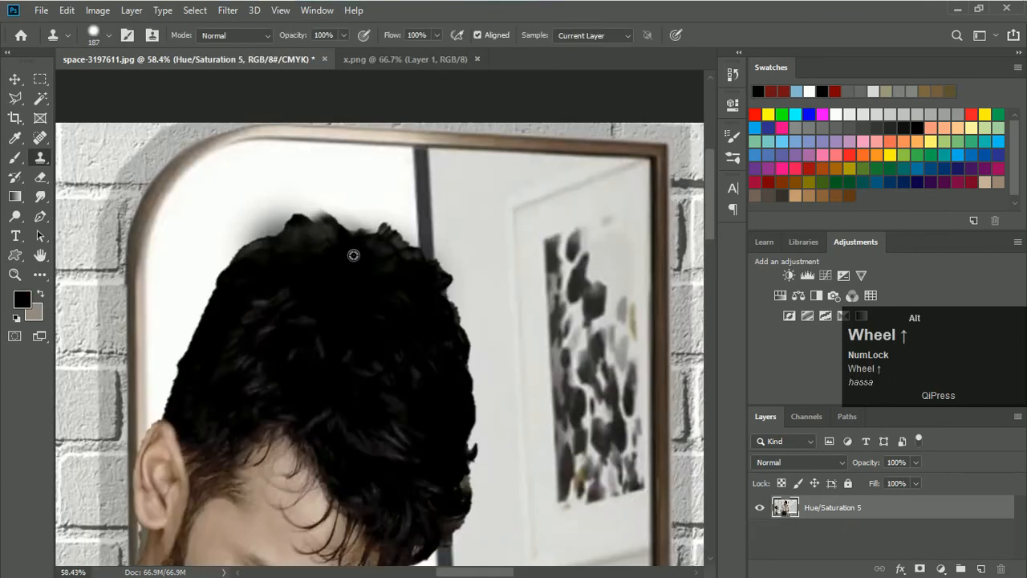
# Step: Add a new empty layer and set up the Brush tool with white as the foreground color
pyautogui.scroll(-8, 353, 250)
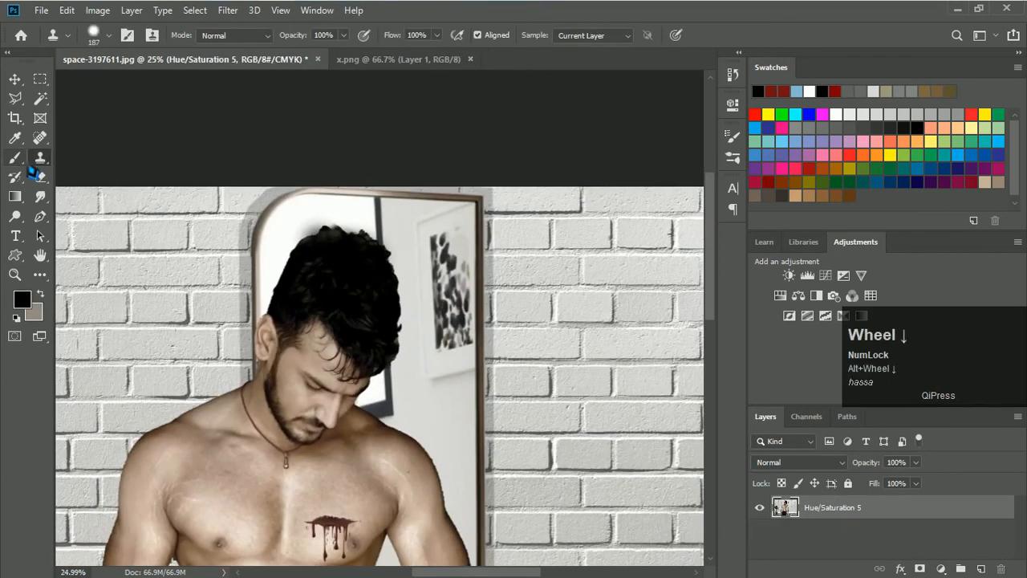
pyautogui.click(15, 158)
pyautogui.click(981, 568)
pyautogui.click(22, 299)
pyautogui.click(449, 263)
pyautogui.click(789, 256)
pyautogui.scroll(5, 320, 237)
# Step: Try soft white dabs over the top of the hair, then undo them together with the new layer
pyautogui.keyDown('alt'); pyautogui.rightClick(355, 250); pyautogui.keyUp('alt')
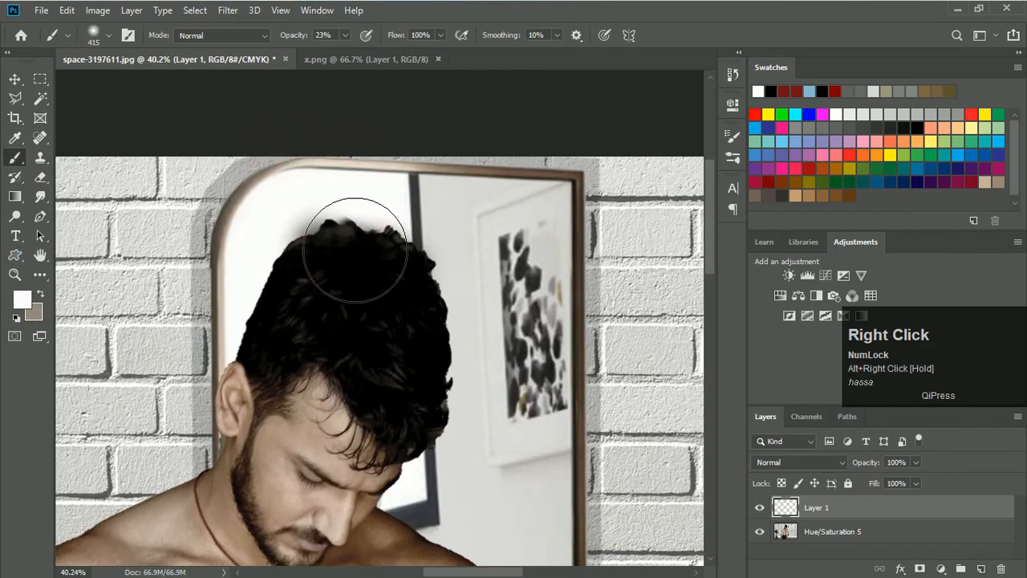
pyautogui.click(355, 252)
pyautogui.click(355, 253)
pyautogui.hotkey('ctrl', 'z')
pyautogui.hotkey('ctrl', 'z')
# Step: Dab a soft white glow at 23% opacity over the top of the hair and the mirror behind it, varying the brush size
pyautogui.keyDown('alt'); pyautogui.rightClick(273, 160); pyautogui.keyUp('alt')
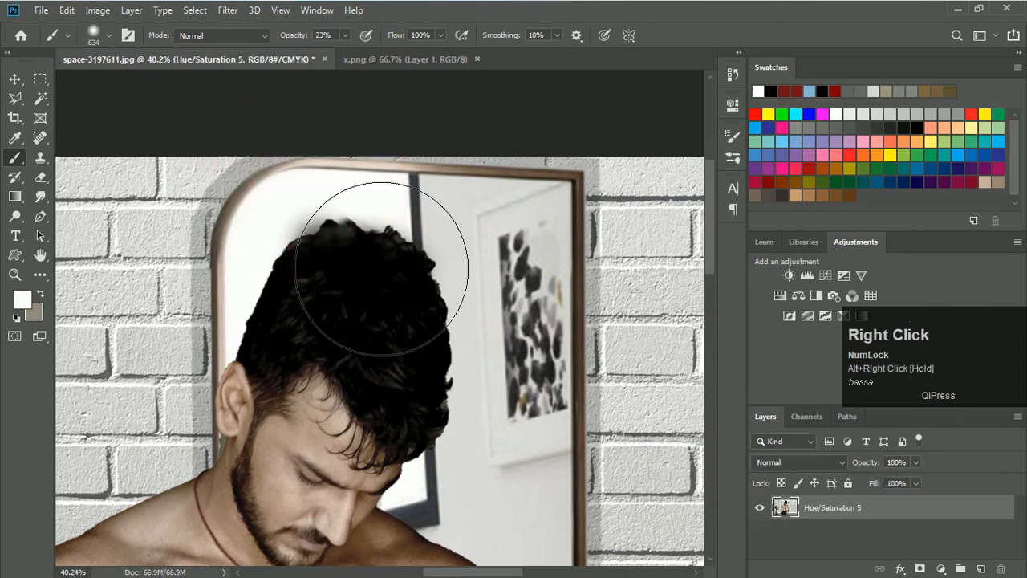
pyautogui.click(308, 246)
pyautogui.keyDown('alt'); pyautogui.rightClick(363, 173); pyautogui.keyUp('alt')
pyautogui.click(321, 206)
pyautogui.keyDown('alt'); pyautogui.rightClick(355, 240); pyautogui.keyUp('alt')
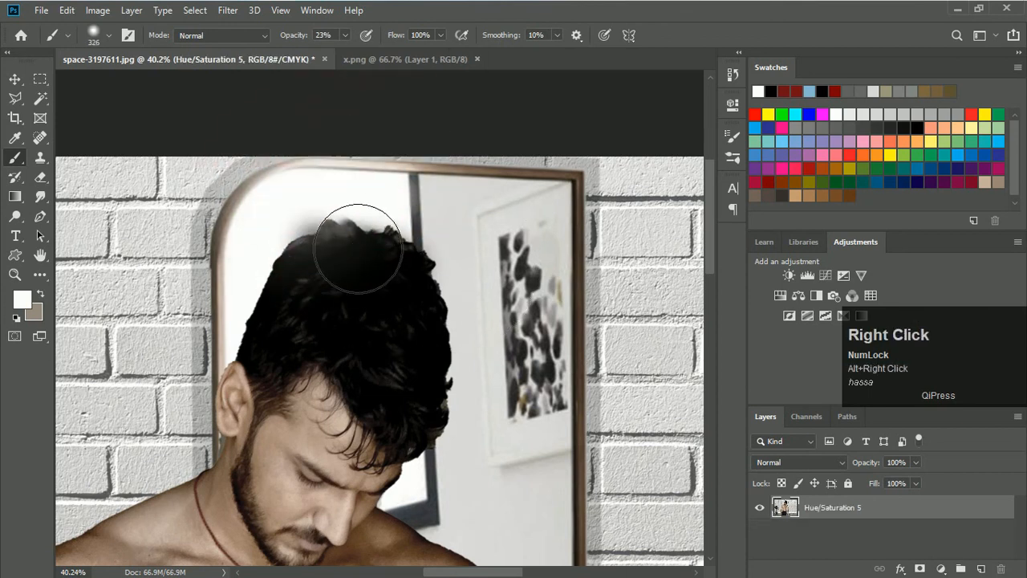
# Step: Enlarge the soft brush and dab more white light at 23% opacity over the head and the mirror's upper part
pyautogui.scroll(-4, 355, 241)
pyautogui.click(405, 168)
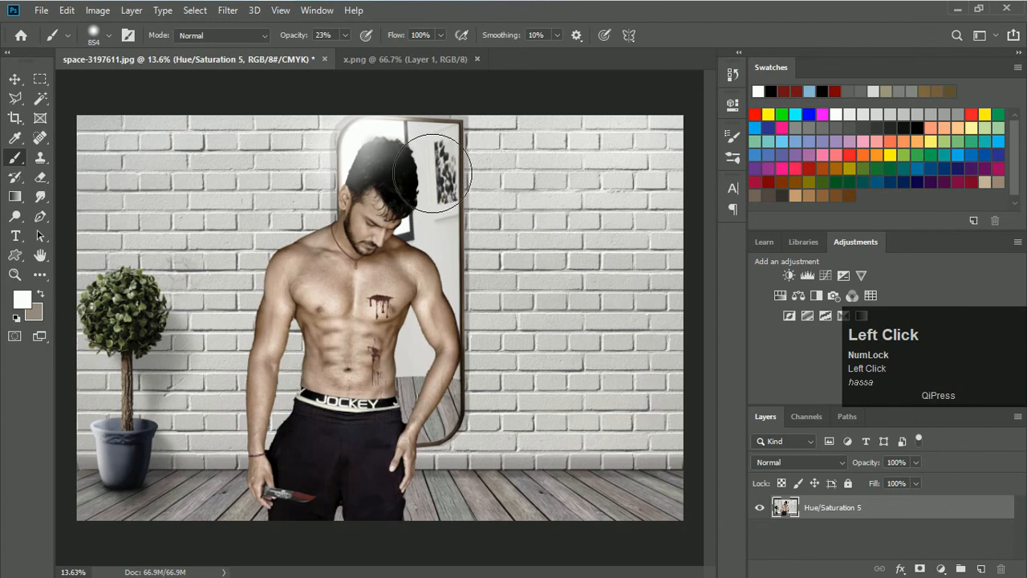
pyautogui.scroll(-2, 405, 169)
pyautogui.scroll(3, 406, 172)
pyautogui.keyDown('alt'); pyautogui.rightClick(417, 186); pyautogui.keyUp('alt')
pyautogui.click(405, 176)
# Step: Lower the brush opacity to 7% and add a faint, wide white haze around the man and the mirror
pyautogui.moveTo(283, 41); pyautogui.dragTo(271, 42)
pyautogui.scroll(-2, 346, 158)
pyautogui.click(430, 232)
pyautogui.scroll(1, 286, 236)
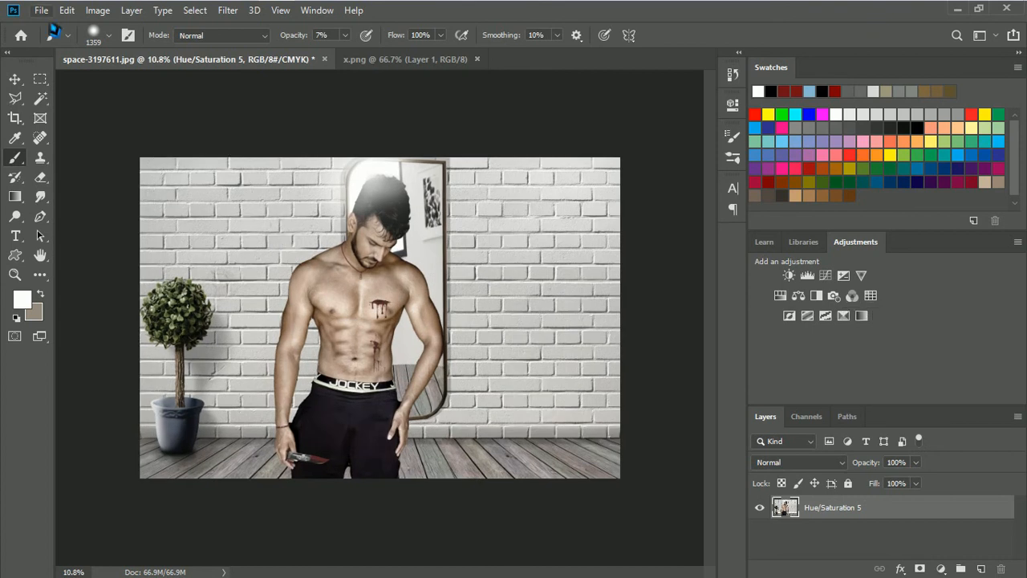